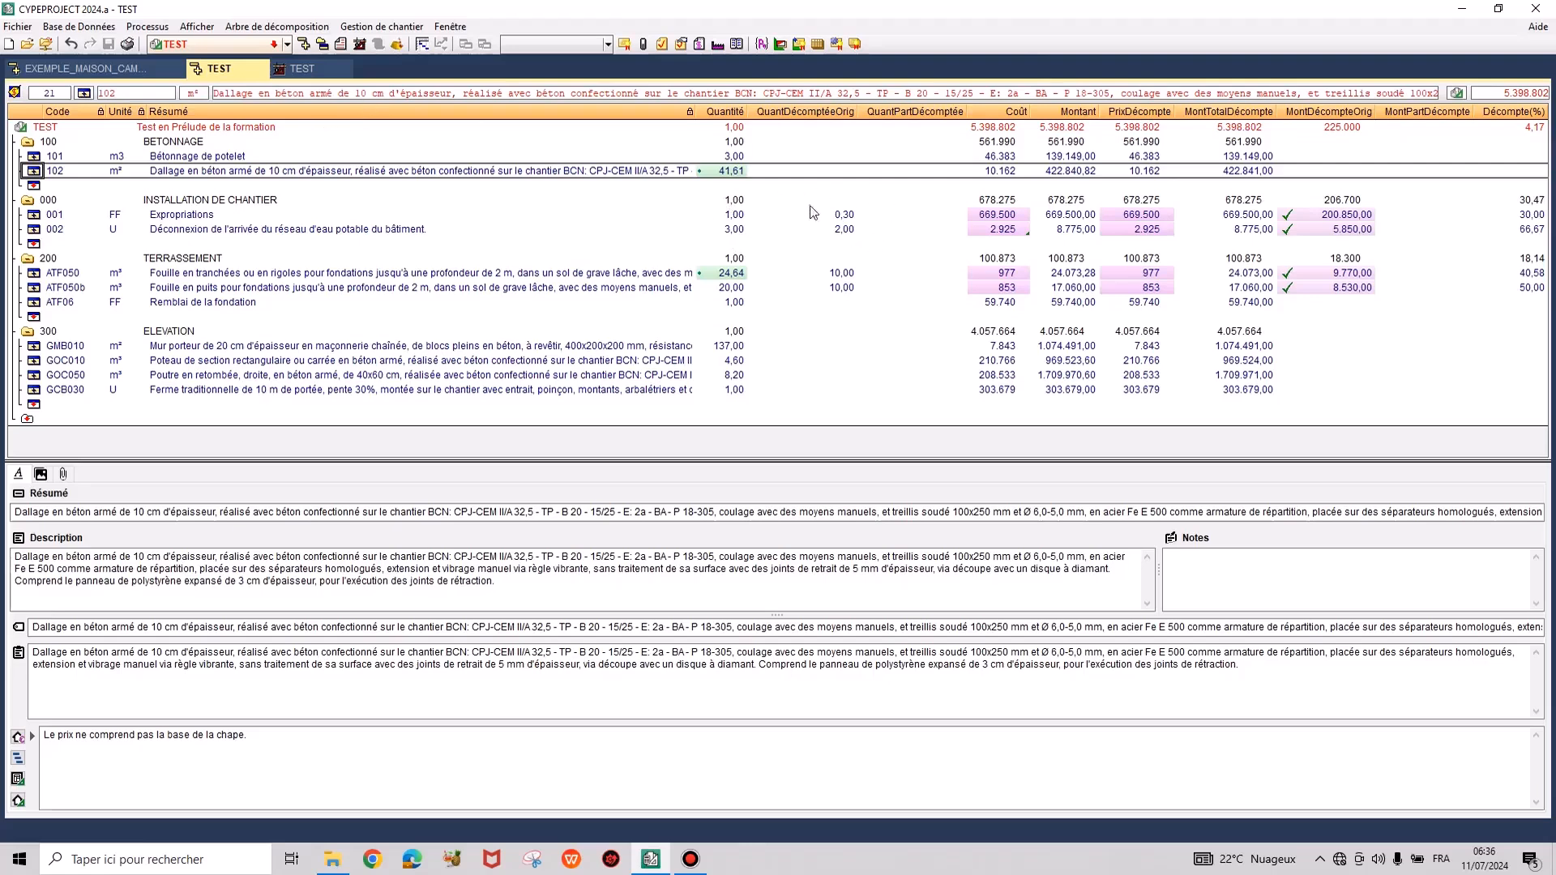
Switch the decomposition tree's column presentation to Budget.
double_click(474, 122)
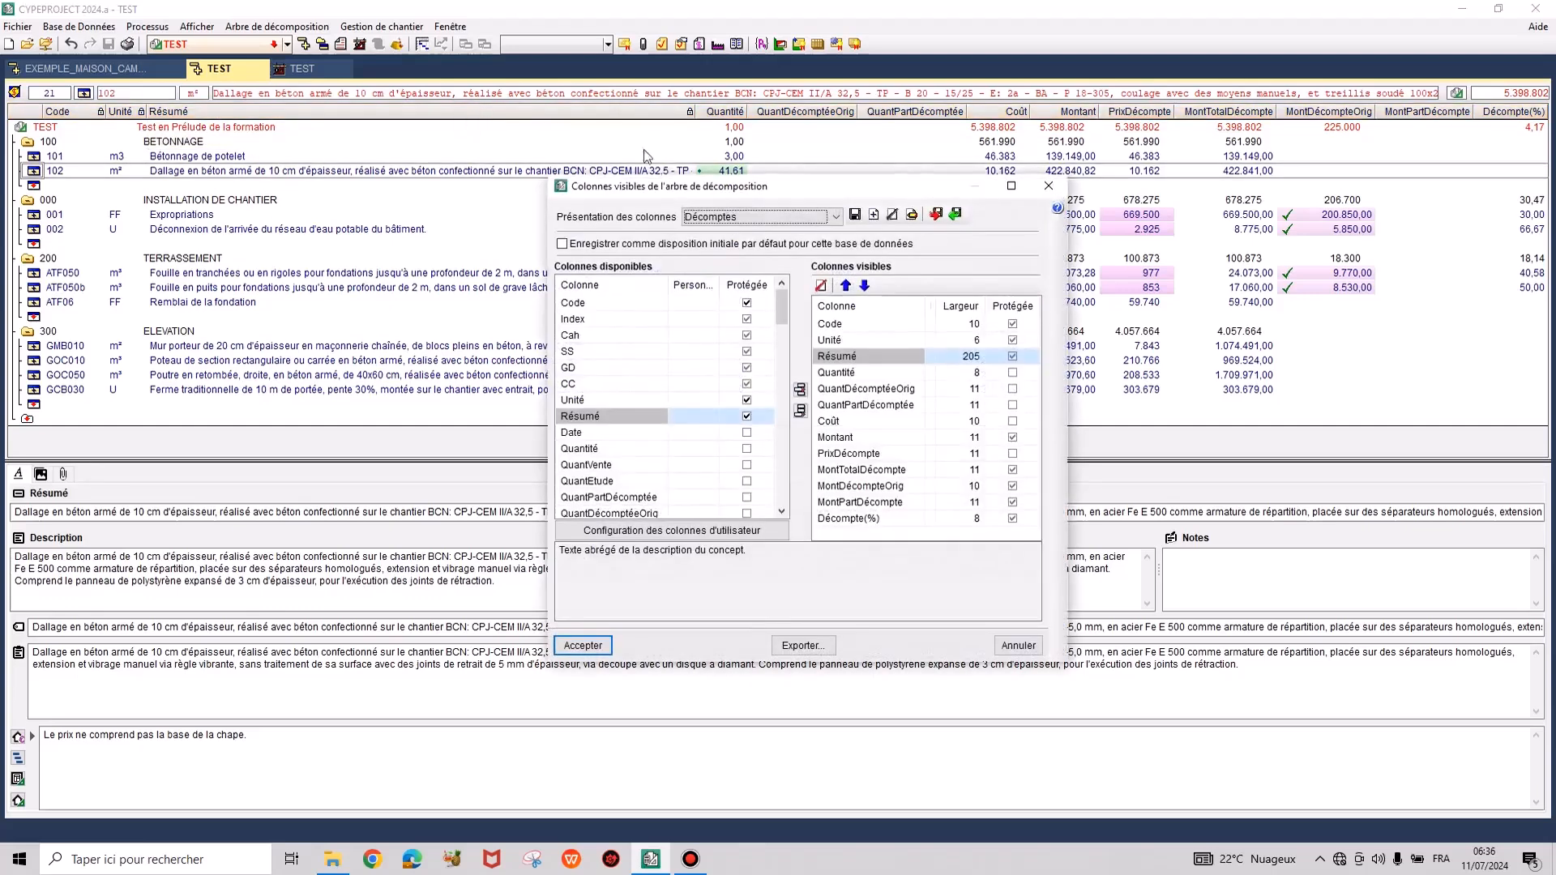
left_click(762, 217)
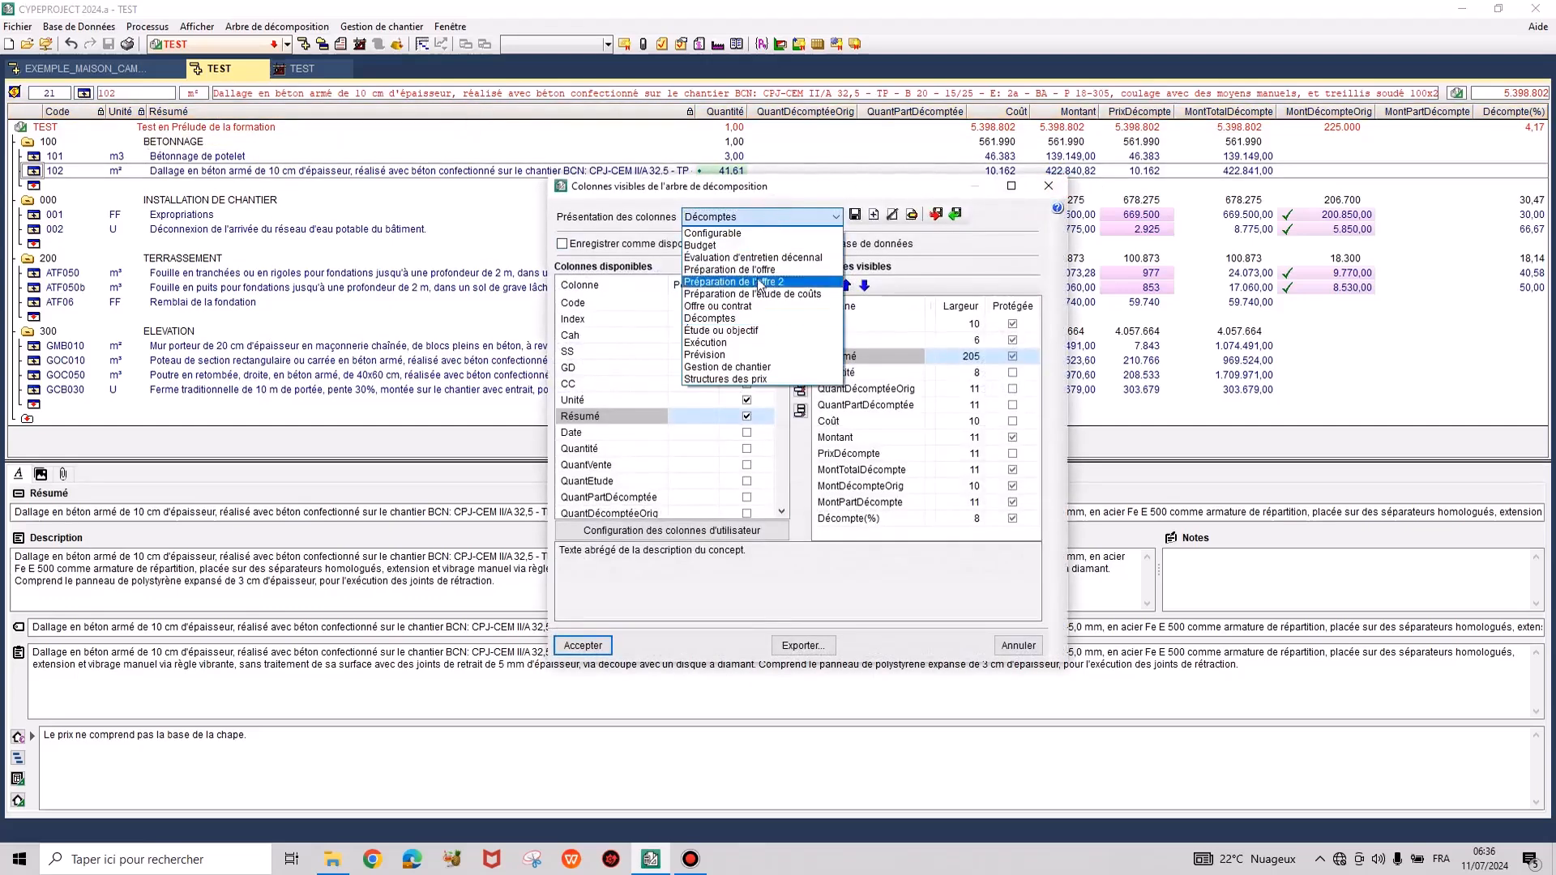
left_click(725, 244)
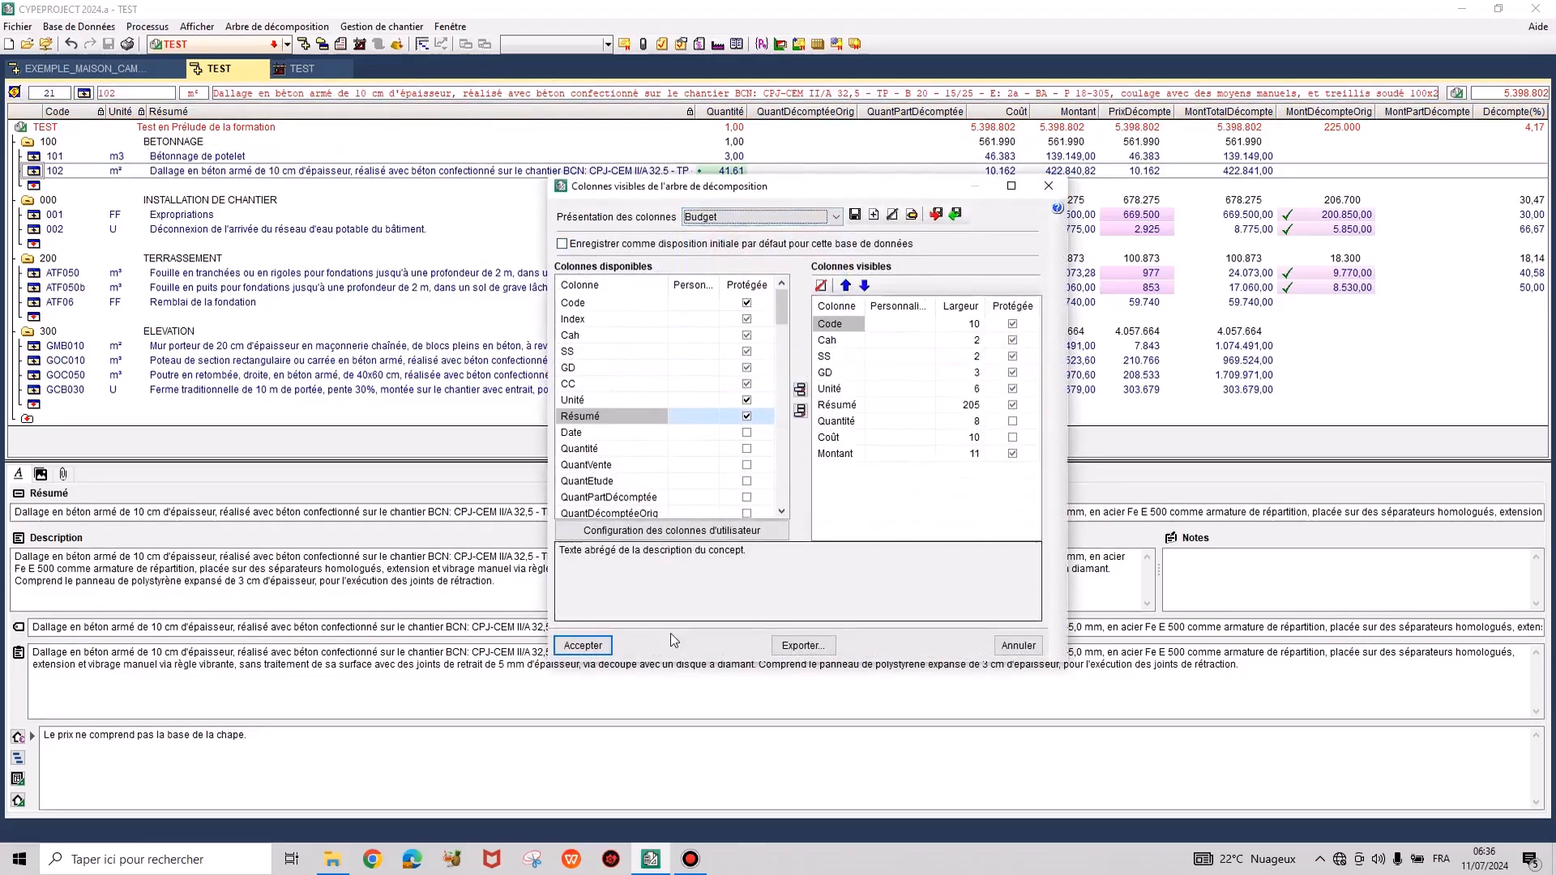
left_click(583, 646)
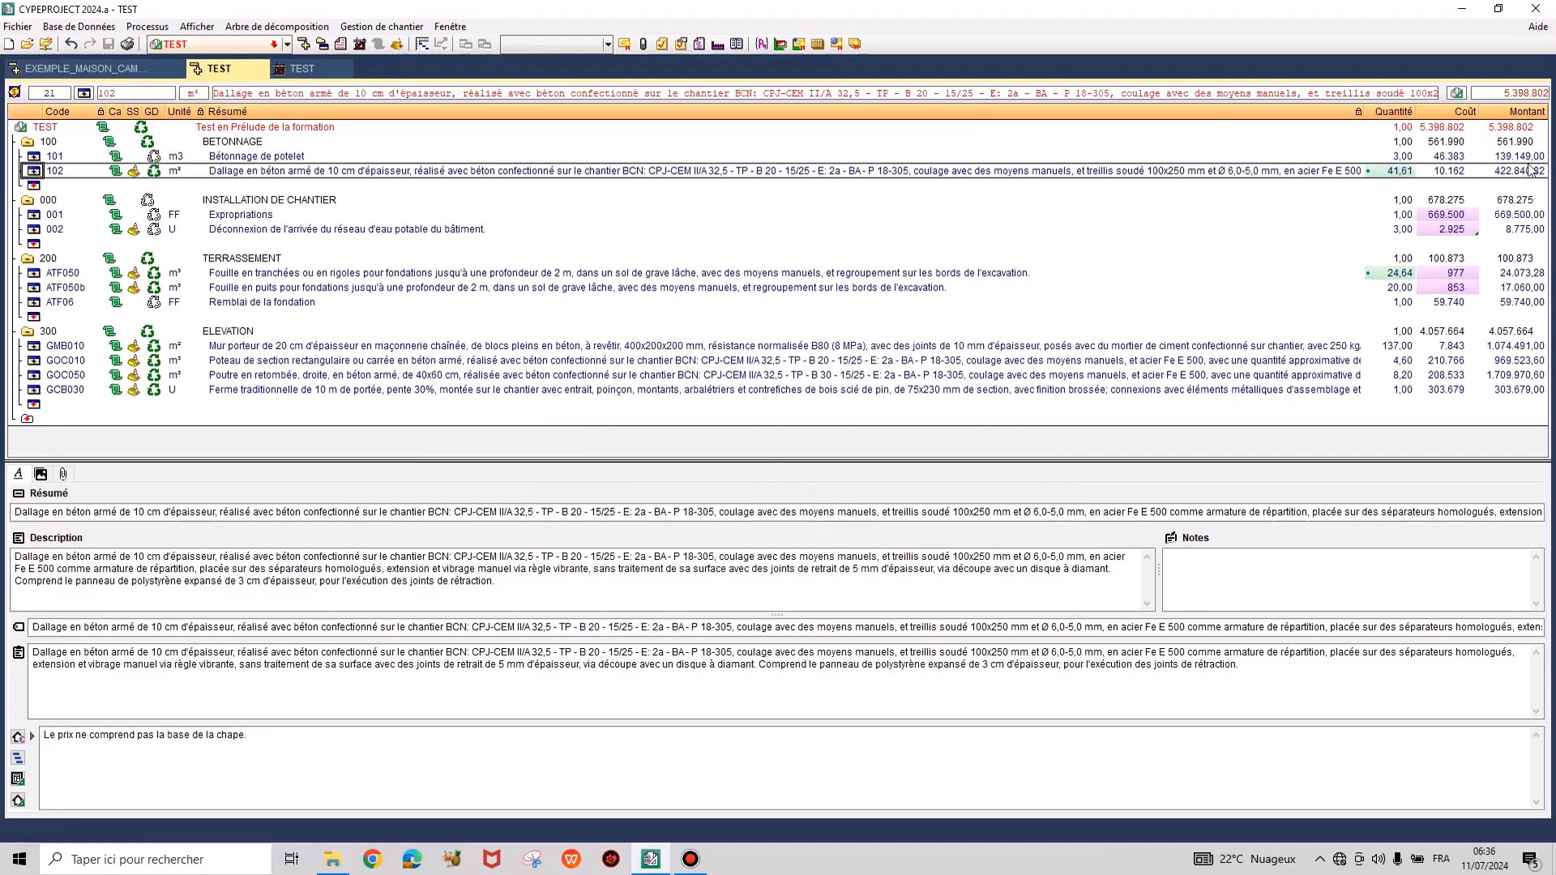
Expand the 10 cm reinforced concrete slab item 102 to view its price breakdown, and collapse it again.
left_click(34, 172)
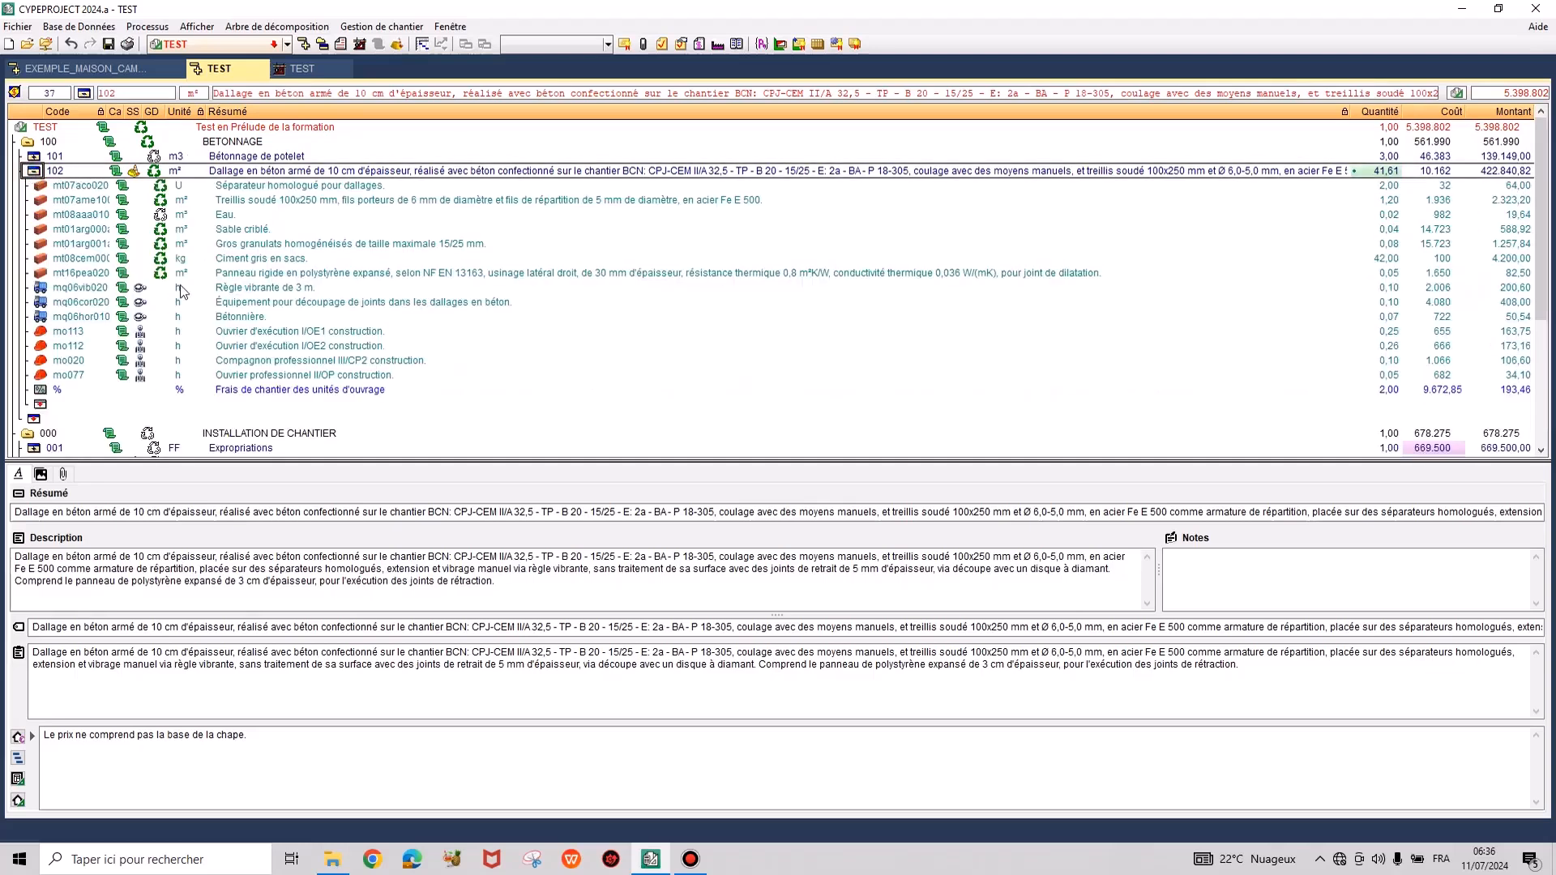
left_click(34, 172)
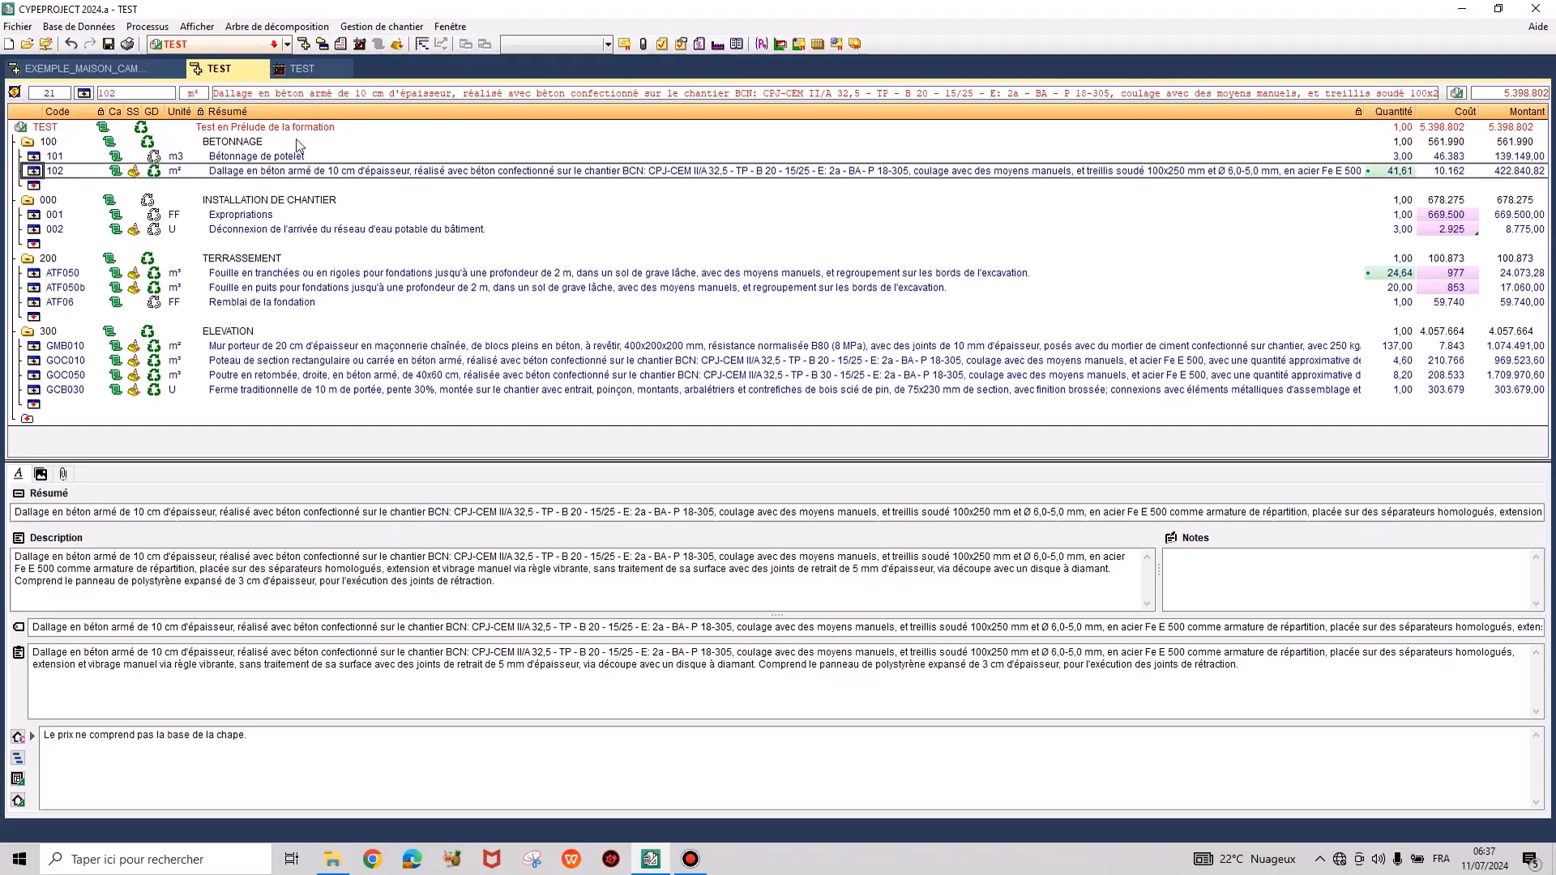
Open the project's time-activity diagram, declining the details of the payment plan problems.
left_click(196, 27)
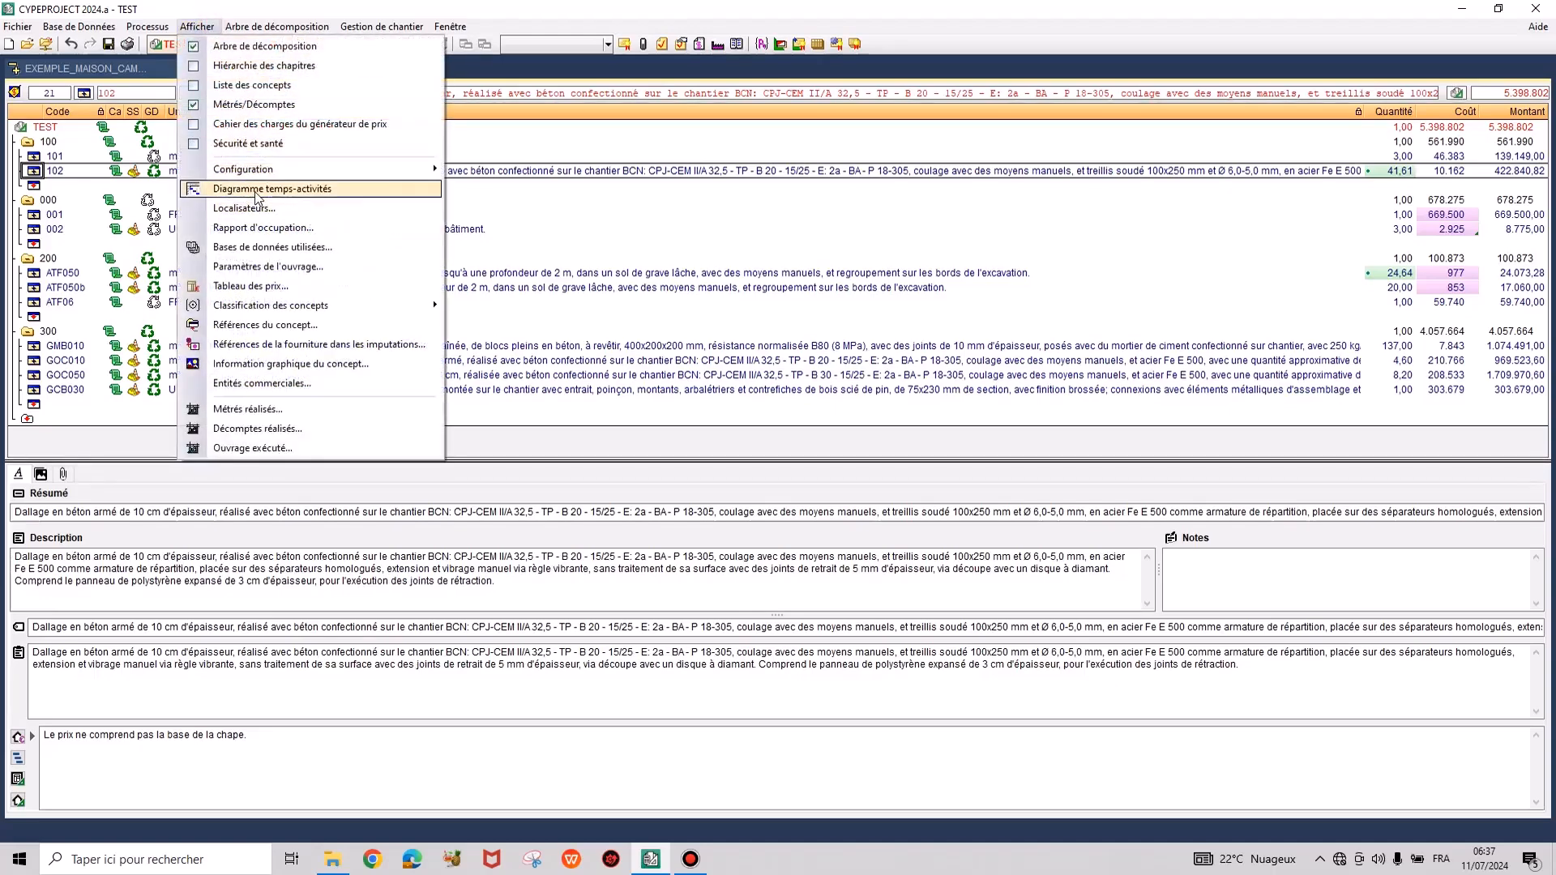
left_click(251, 189)
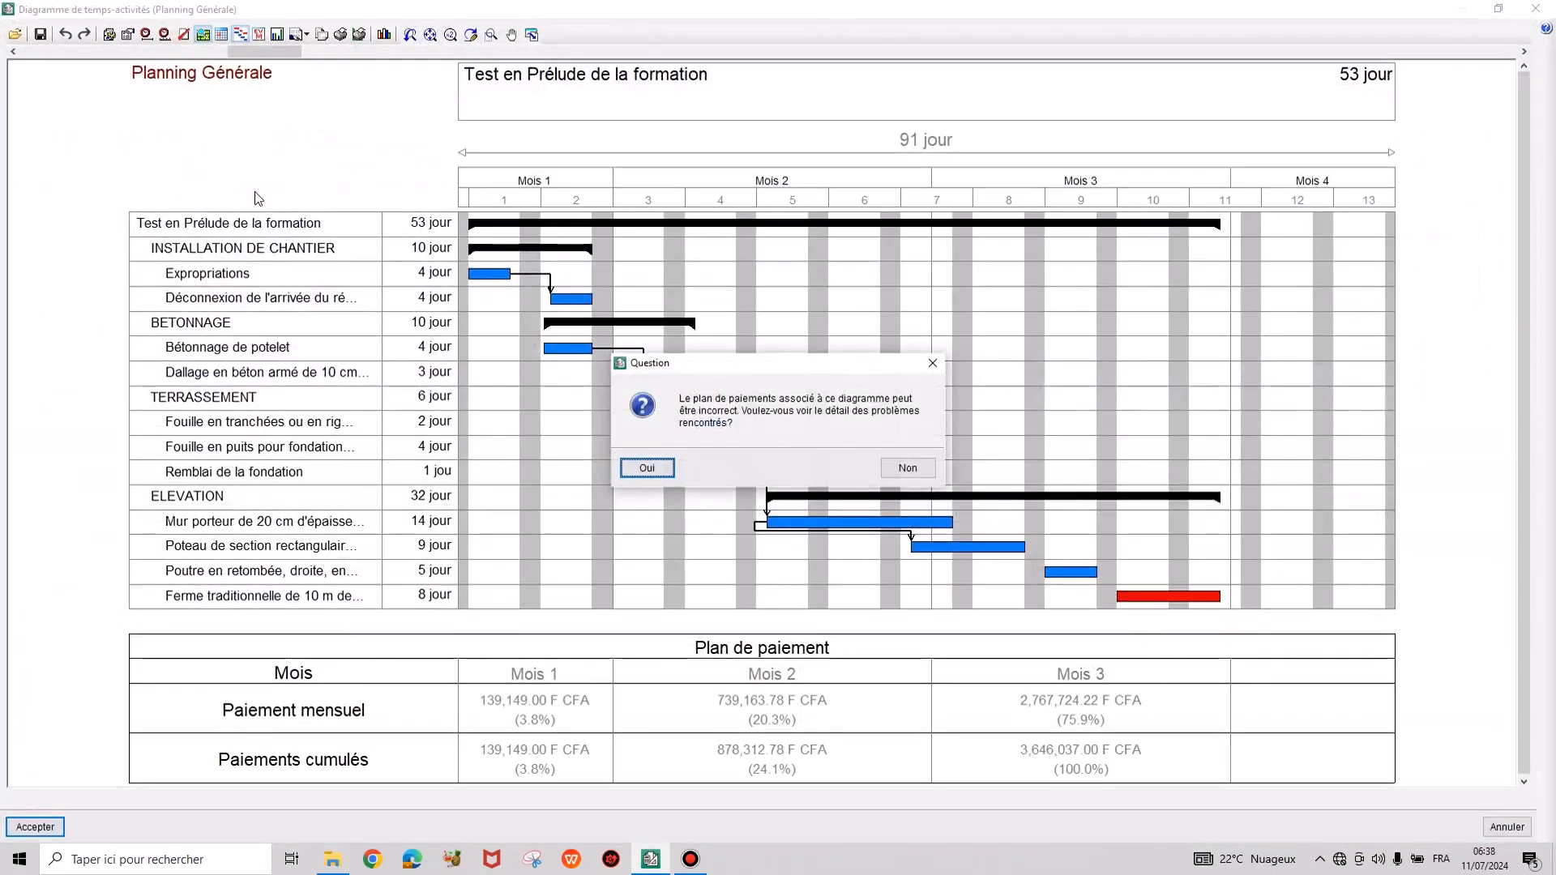
left_click(909, 469)
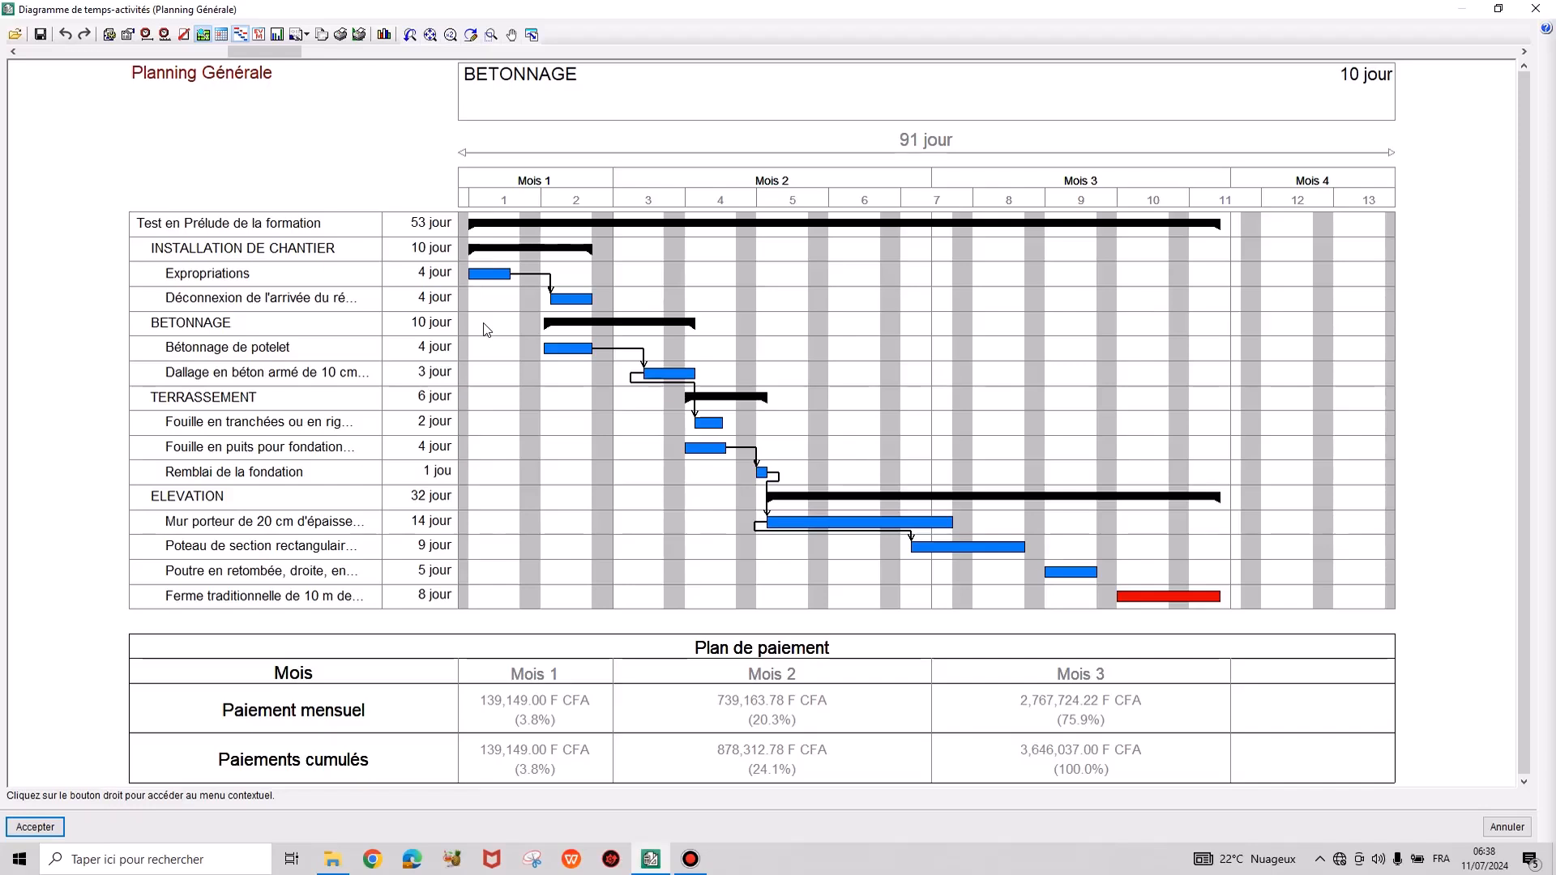
Look at the settings for a new diagram without creating one, reopen Planning Générale and return to the decomposition tree.
left_click(15, 35)
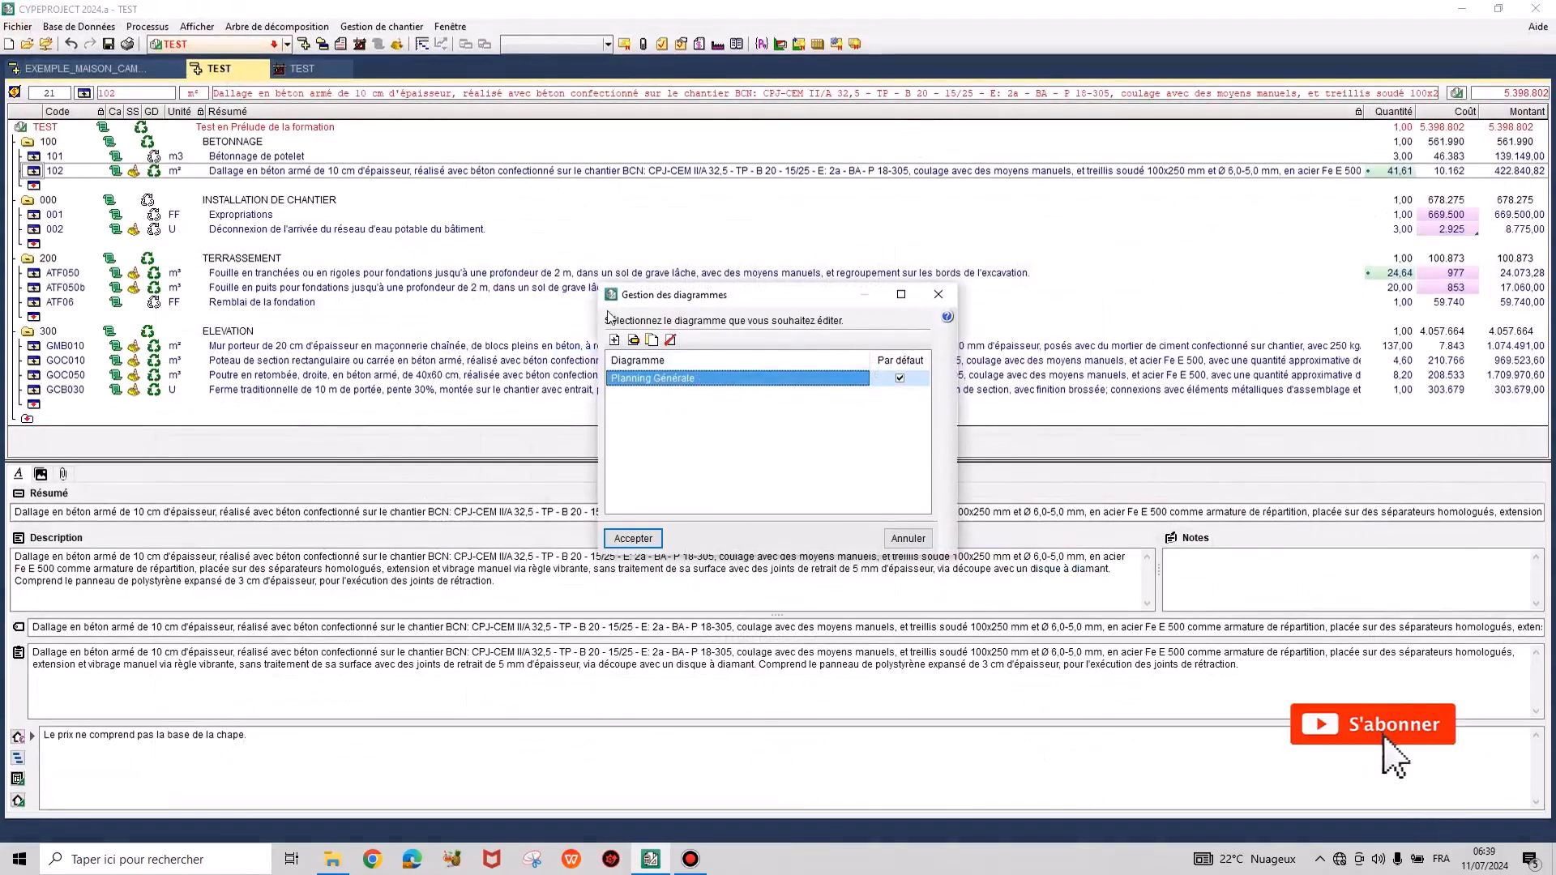
left_click(614, 340)
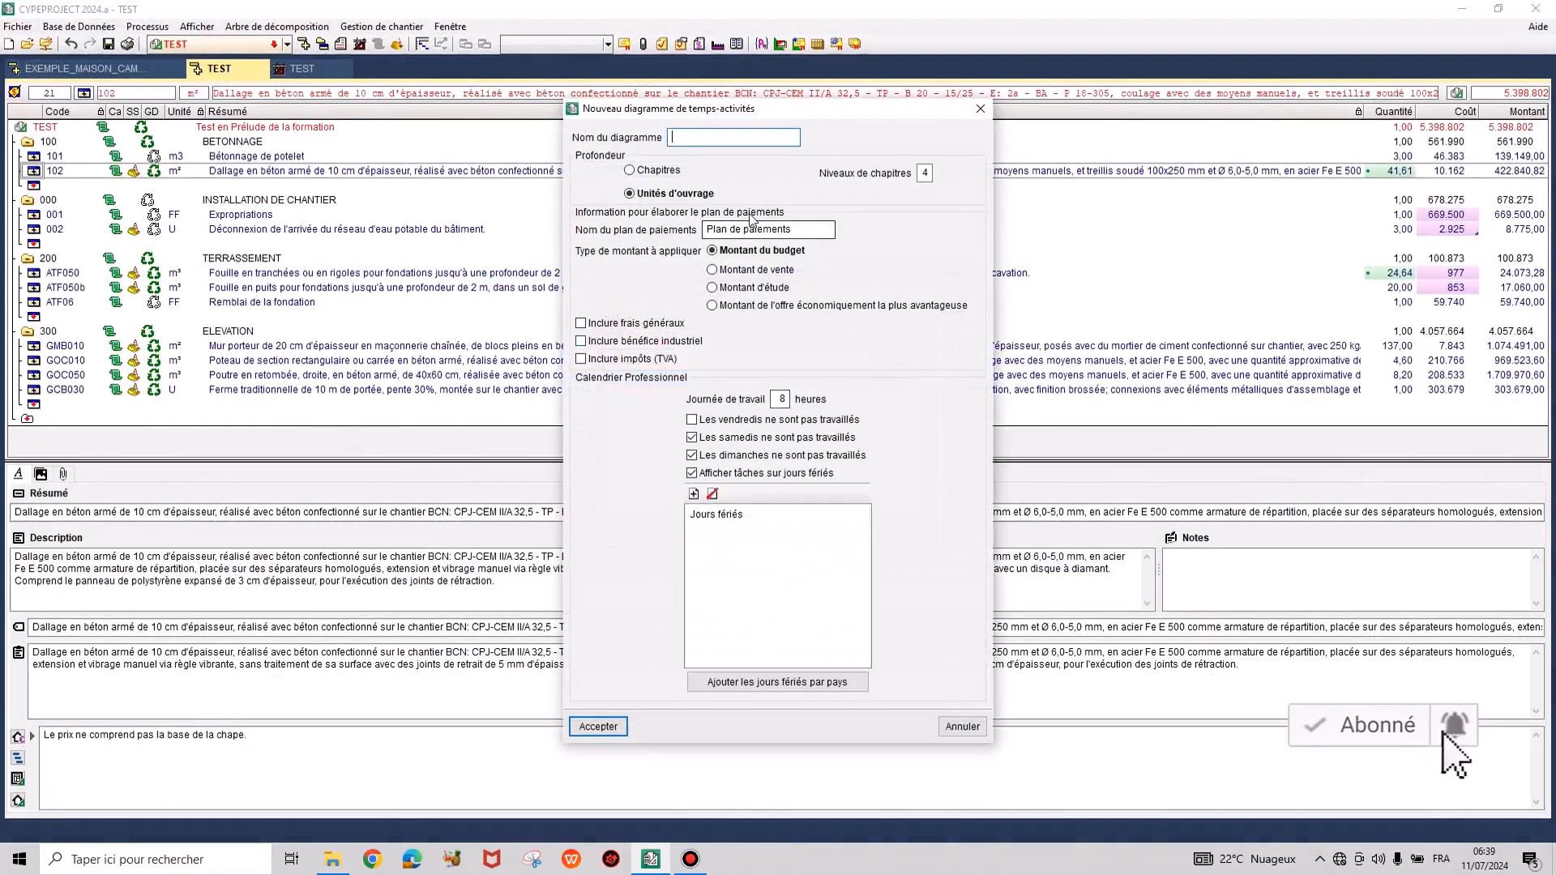
left_click(981, 109)
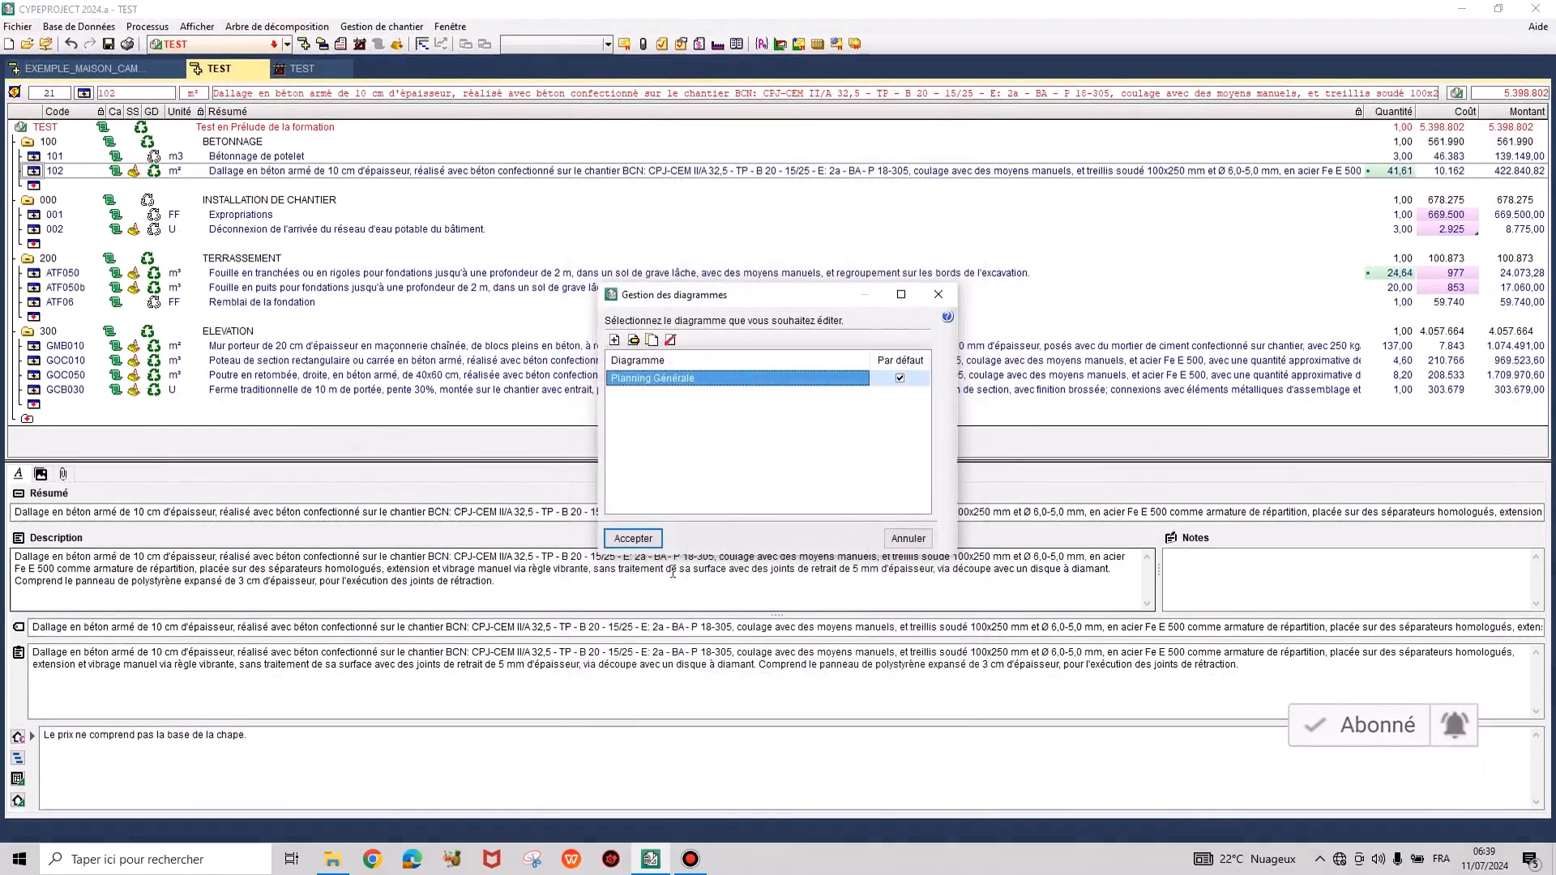
left_click(642, 539)
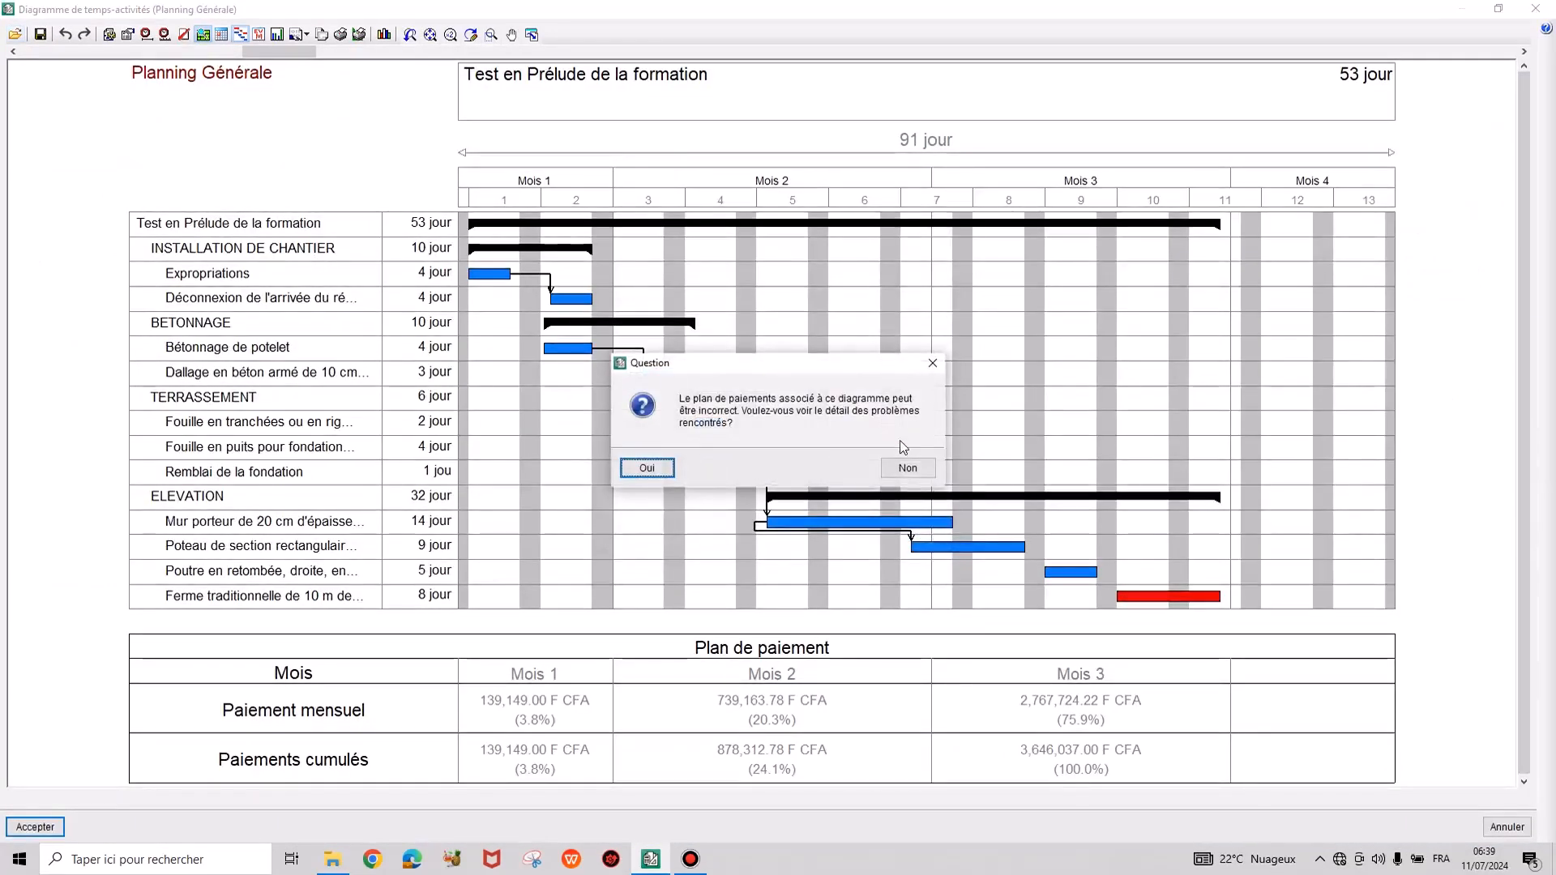
left_click(907, 467)
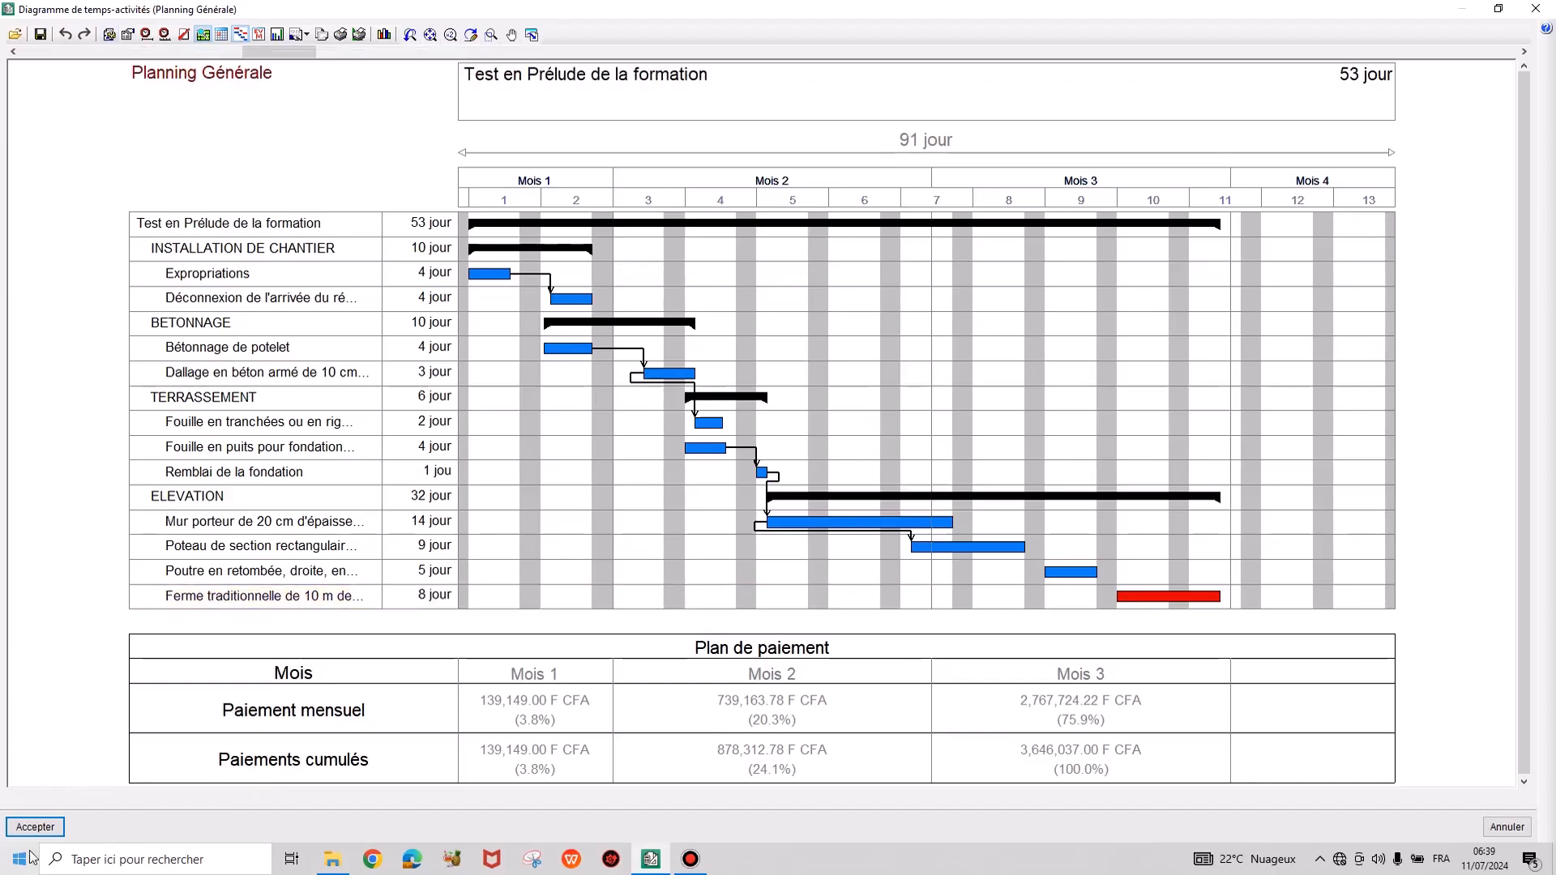
left_click(35, 827)
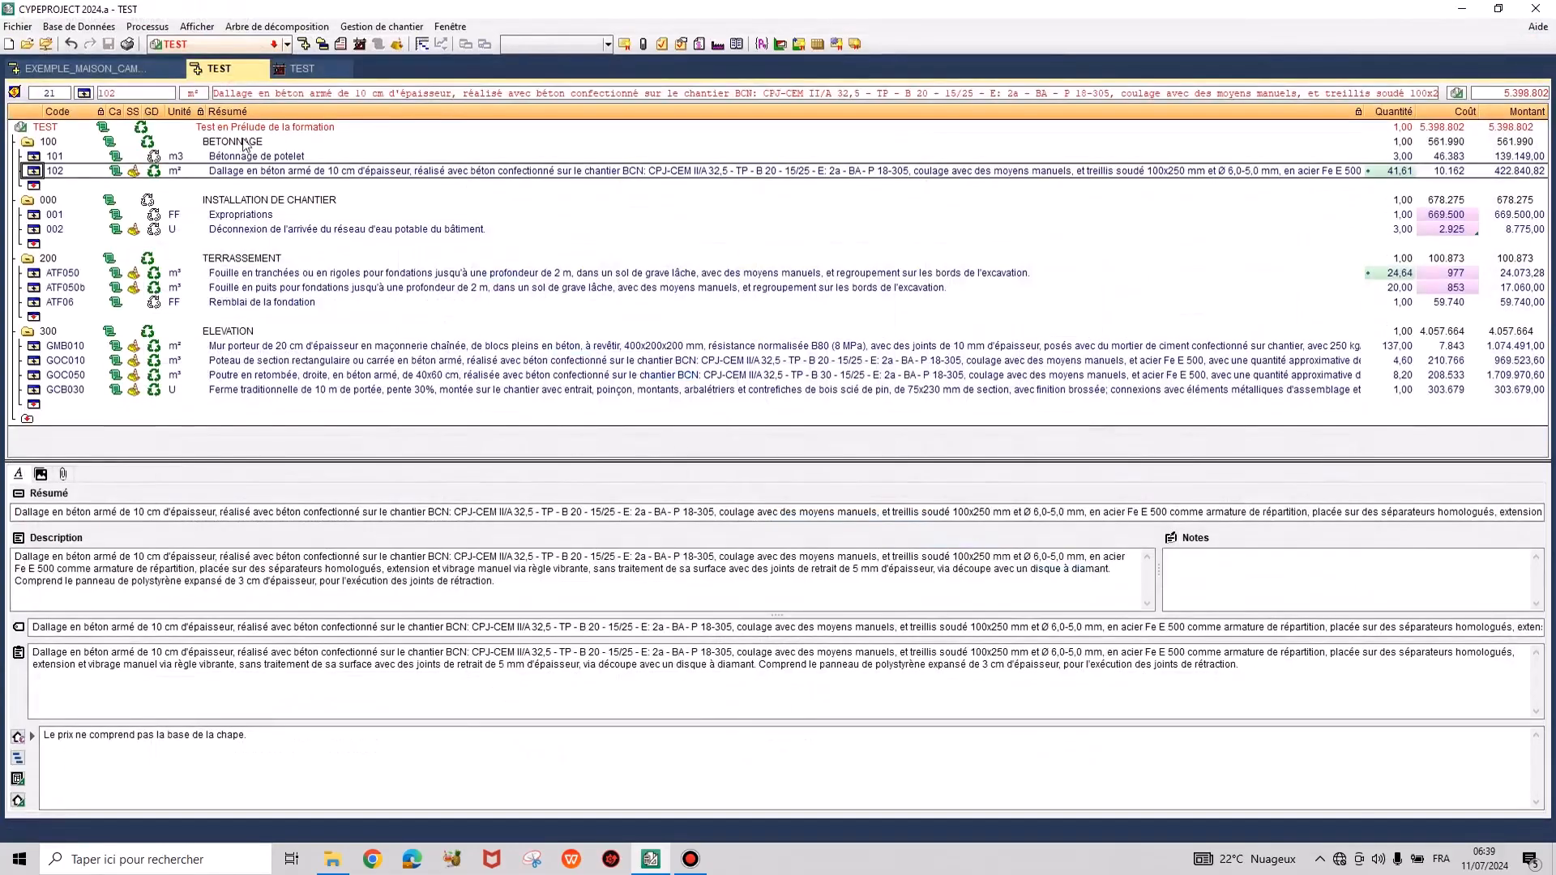
Remove the protection from the Résumé column in the visible columns settings.
left_click(241, 157)
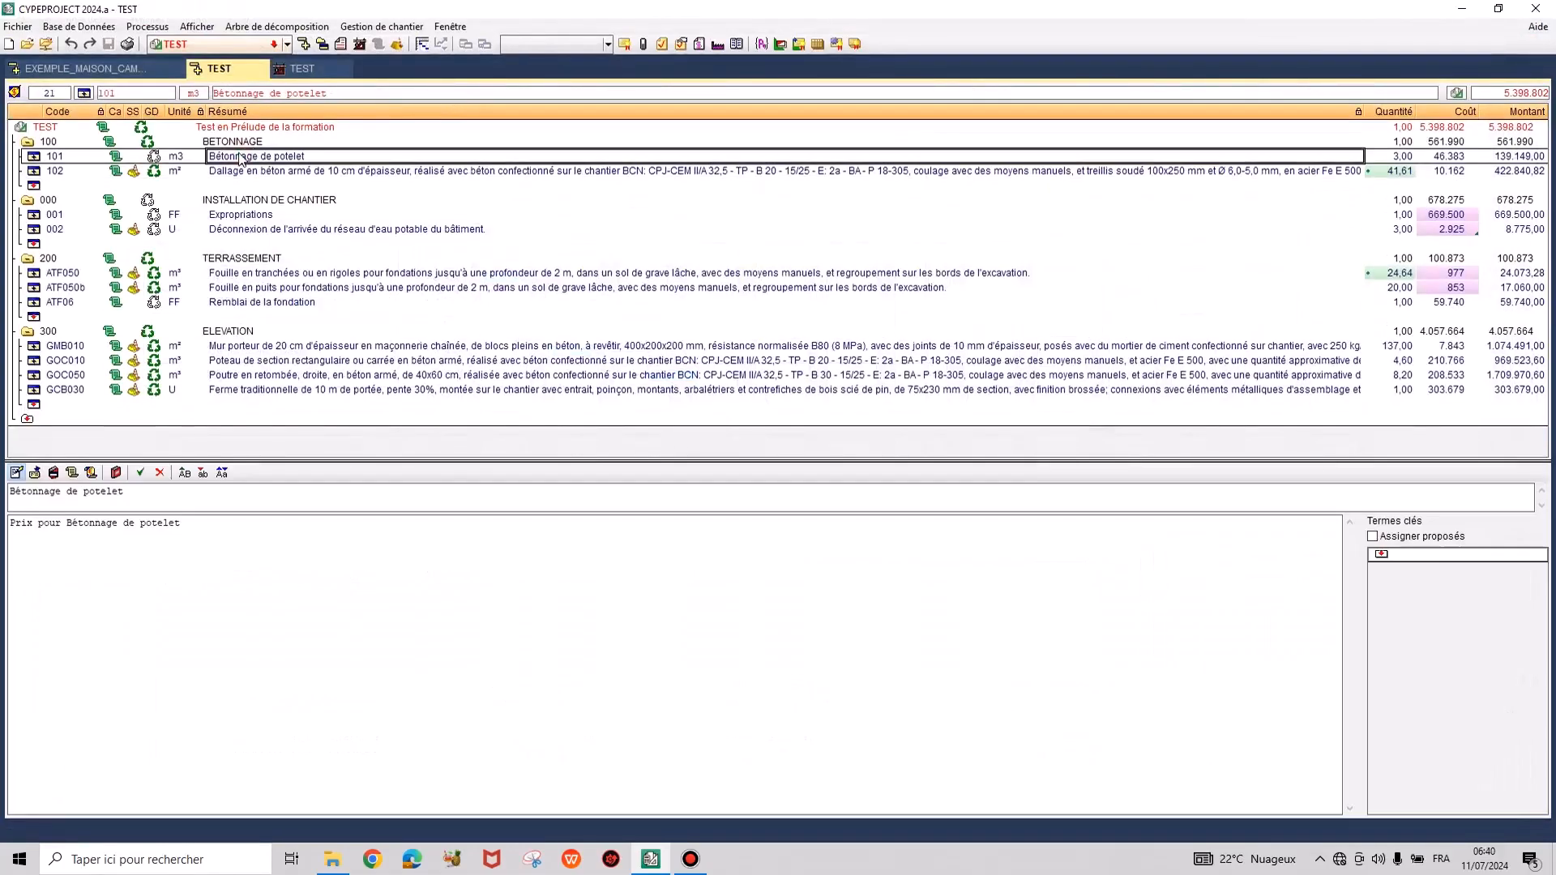
right_click(268, 116)
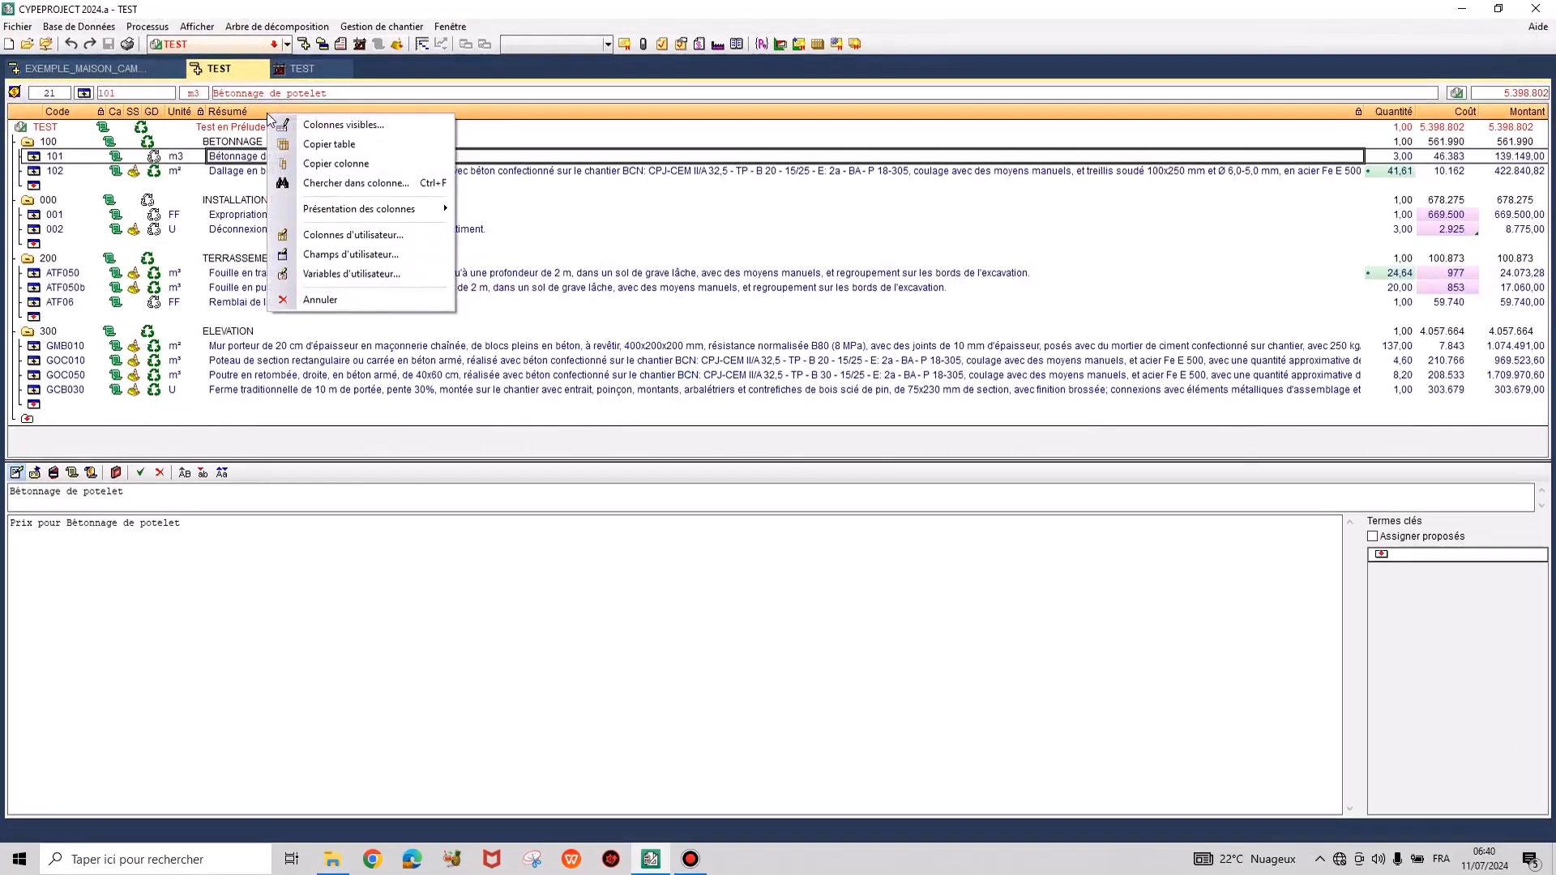
left_click(343, 124)
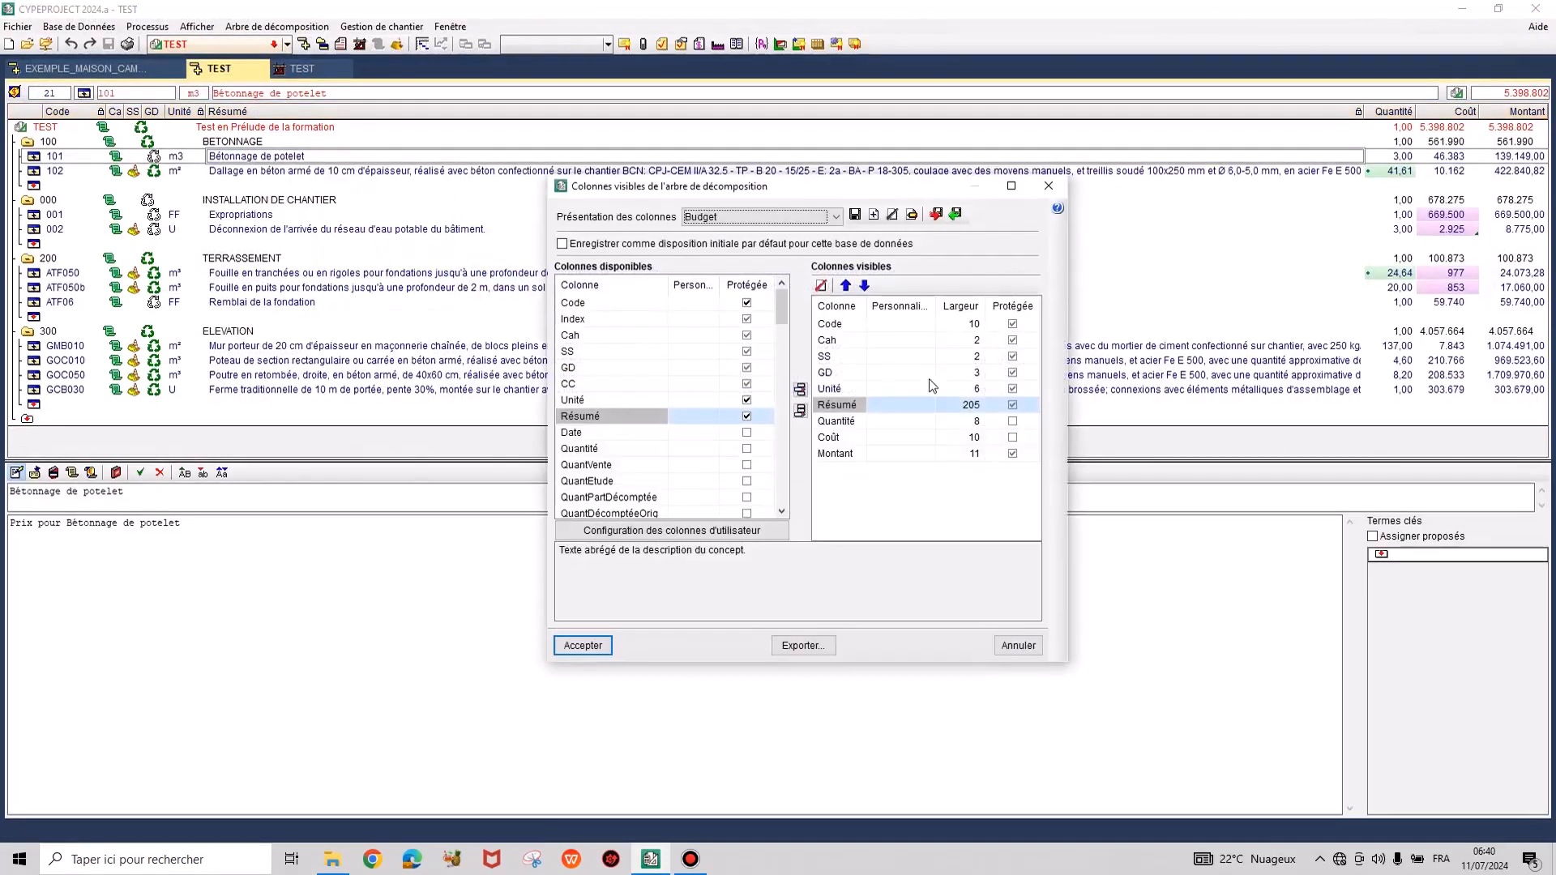
left_click(746, 415)
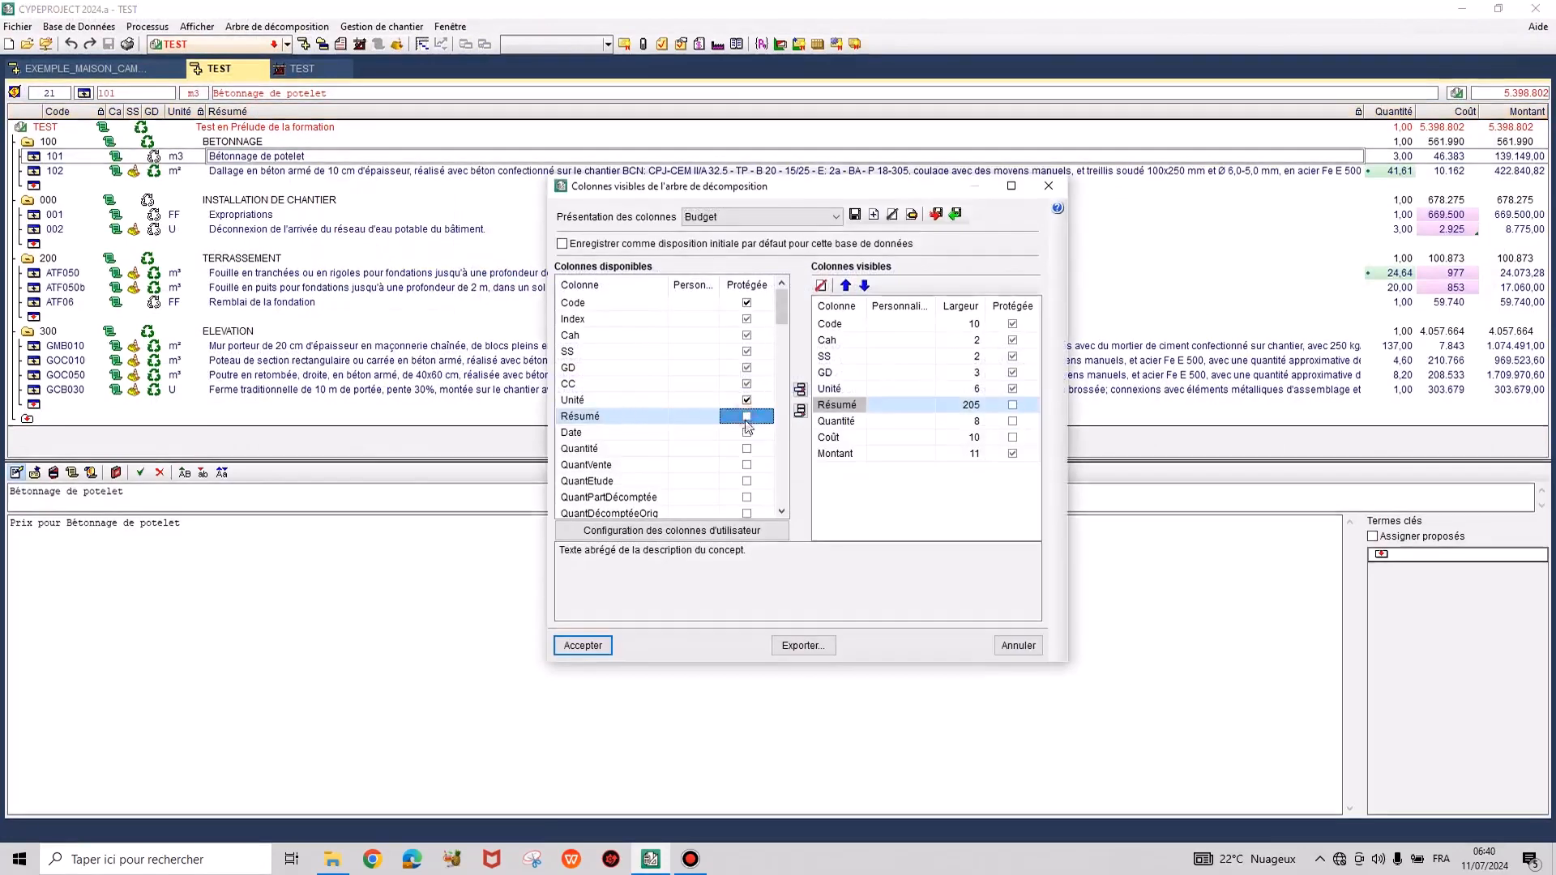
left_click(582, 645)
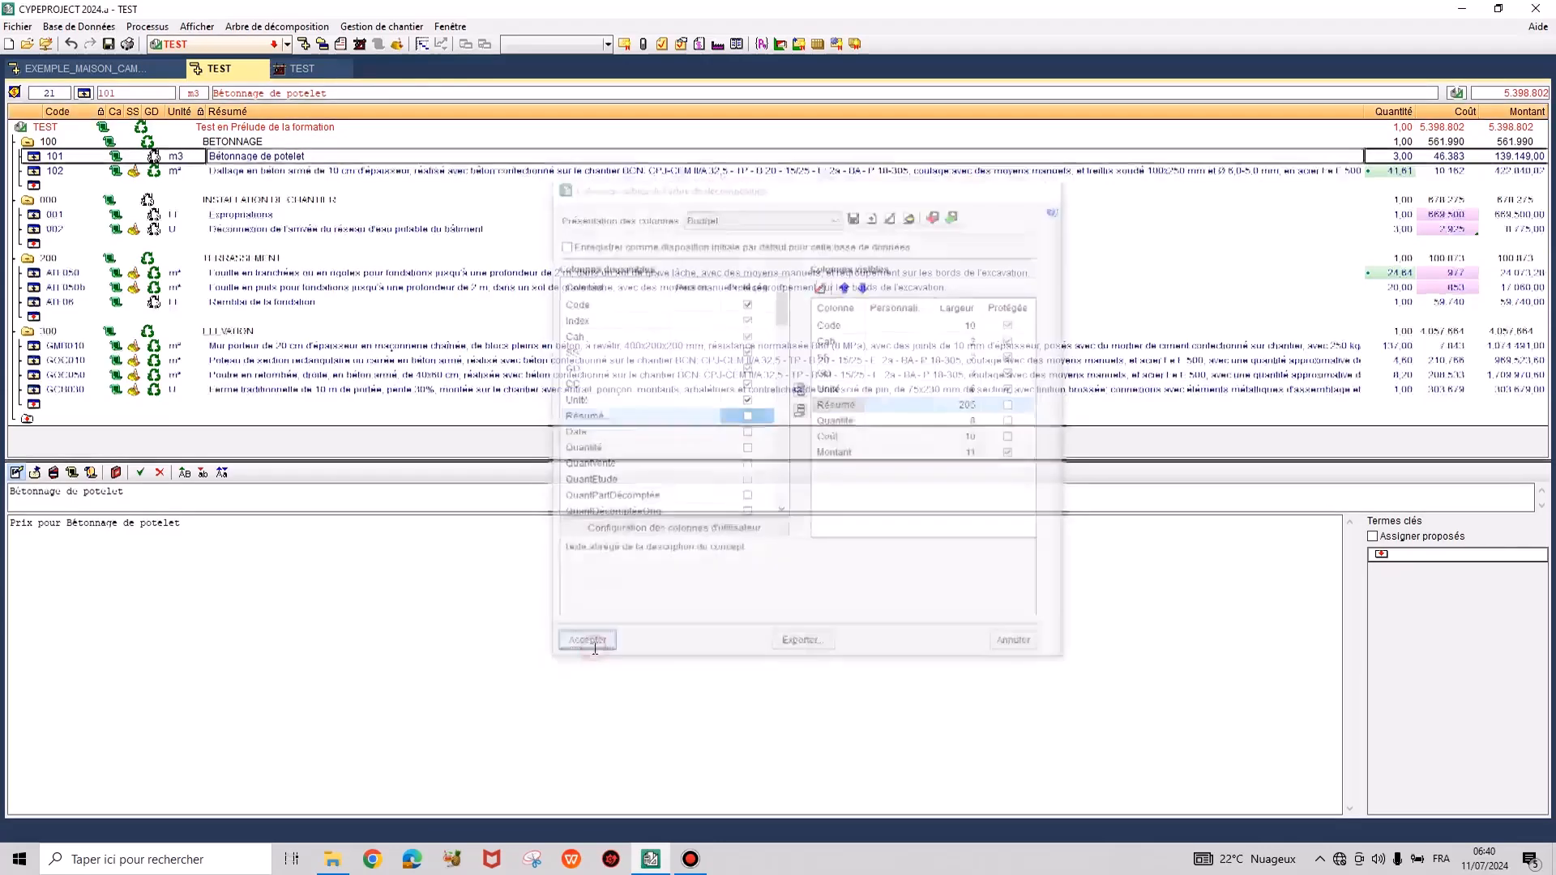
Change the summary of item 101 under BETONNAGE to "Bétonnage de poteau".
left_click(243, 157)
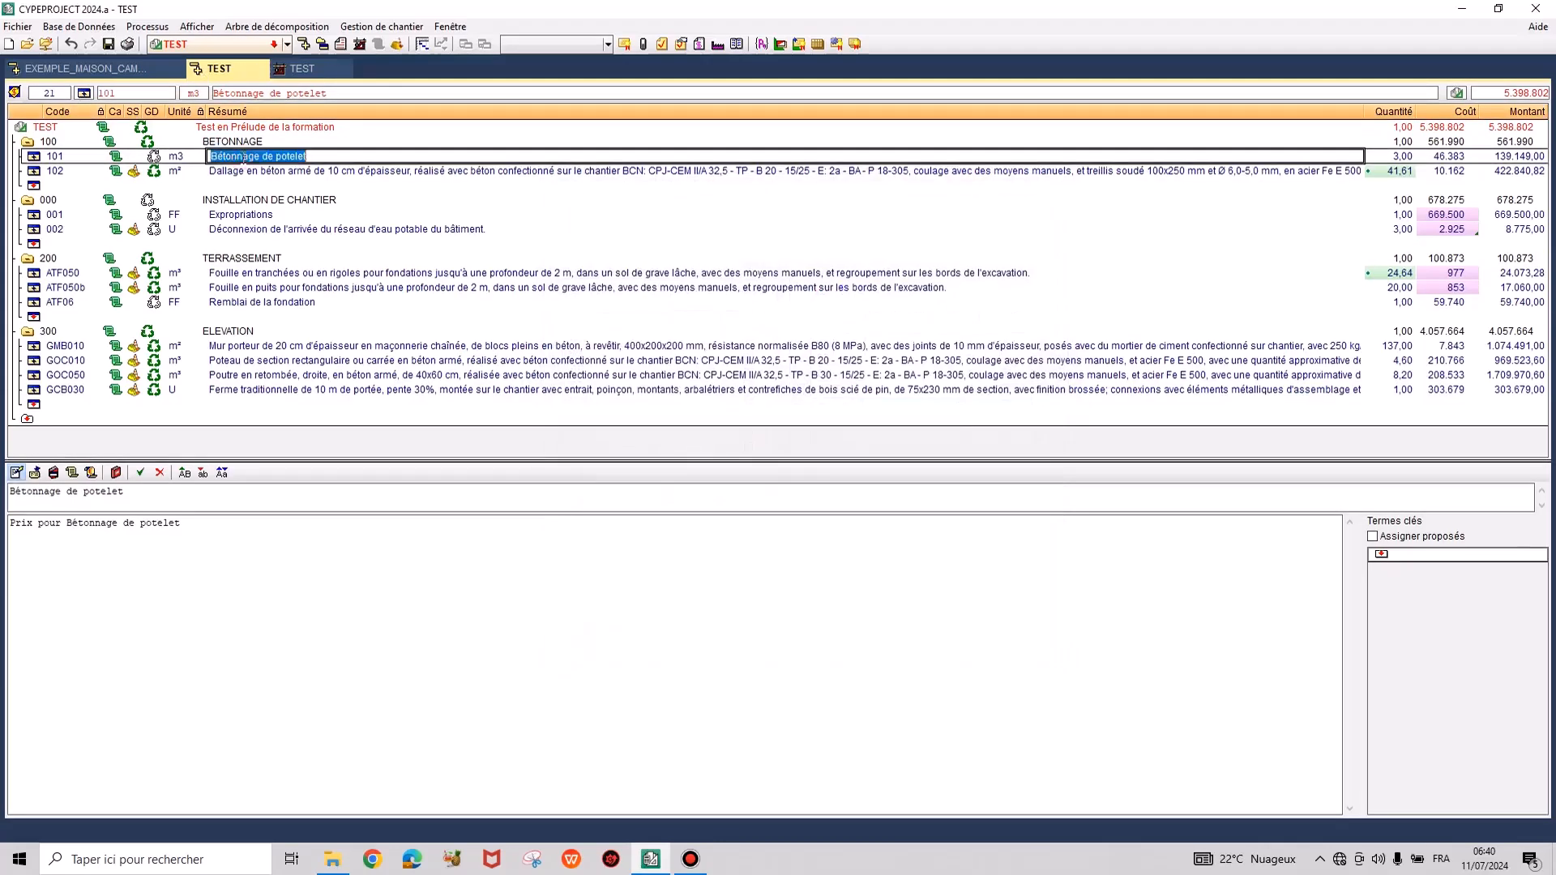
left_click_drag(320, 156, 275, 155)
type("potequ")
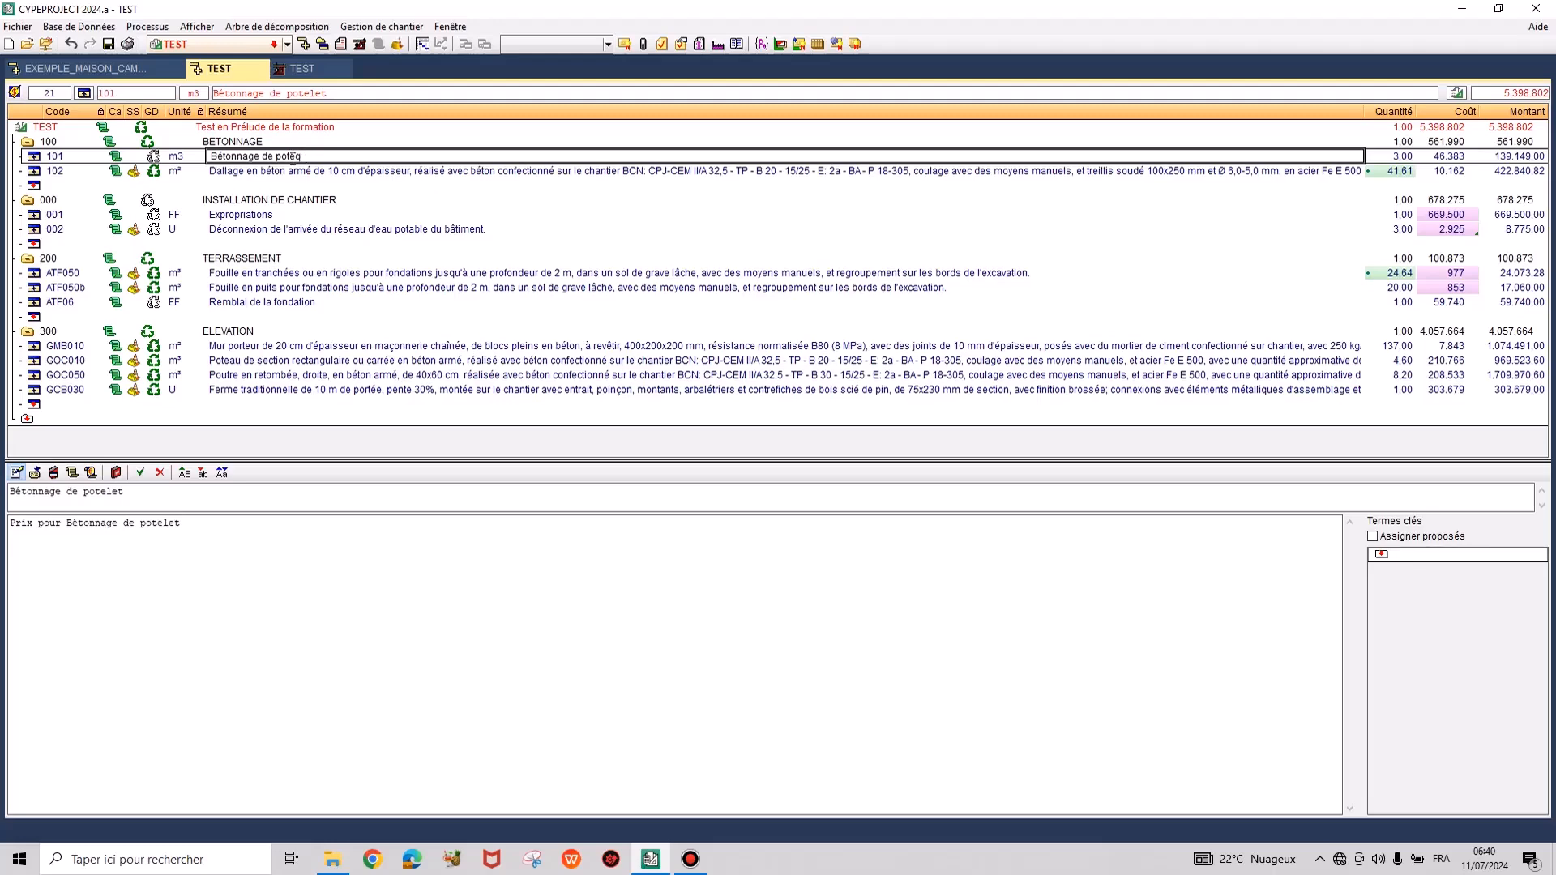
key("BackSpace")
type("au")
left_click(278, 172)
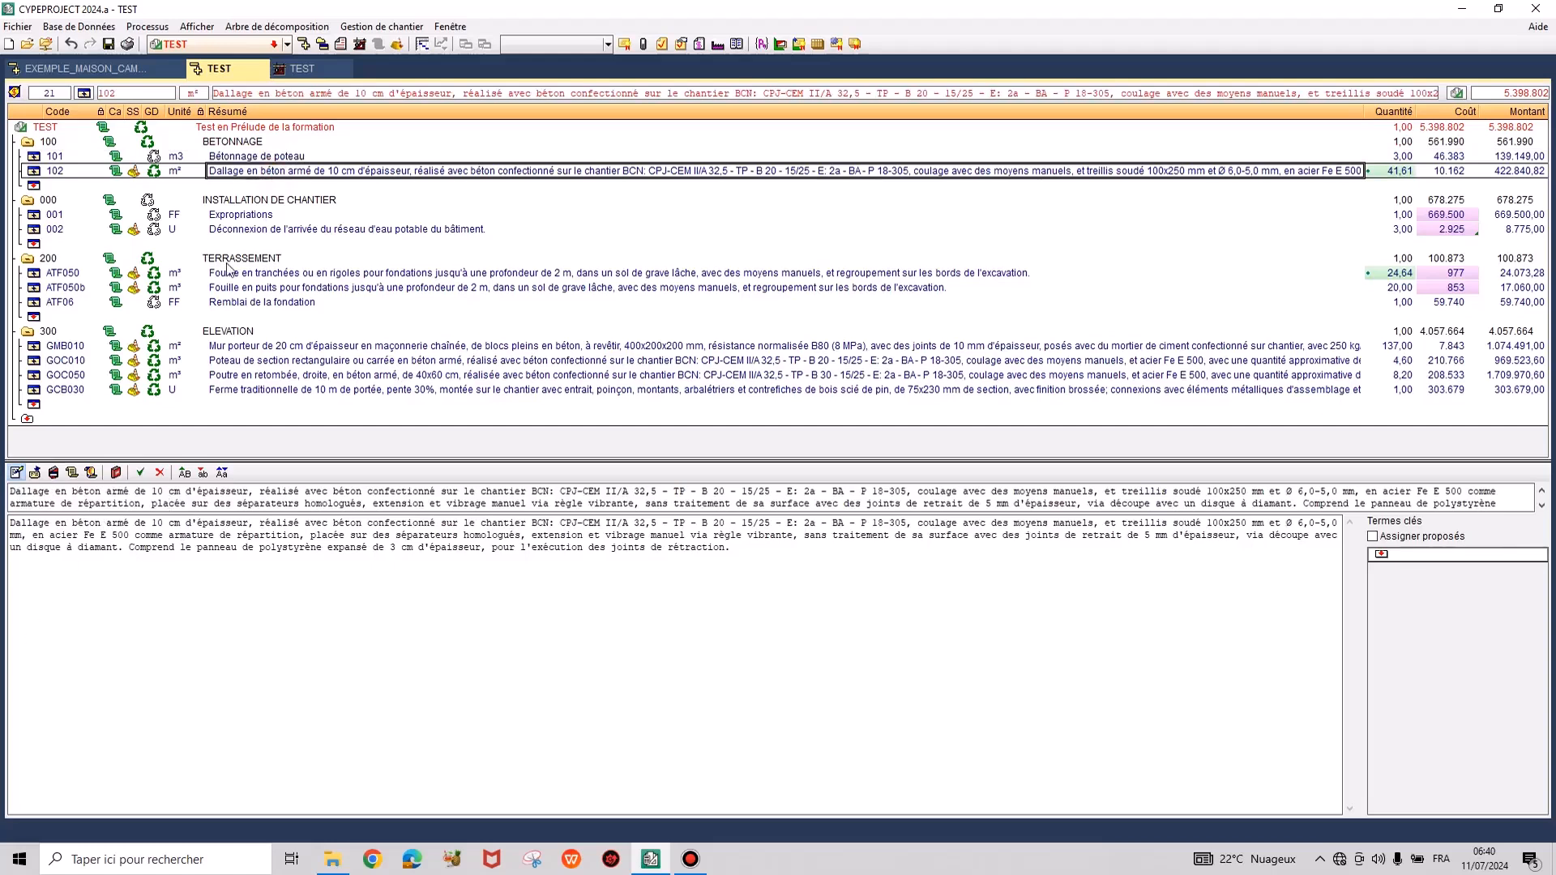
Reopen the Planning Générale time-activity diagram, declining the details of the payment plan problems.
left_click(213, 30)
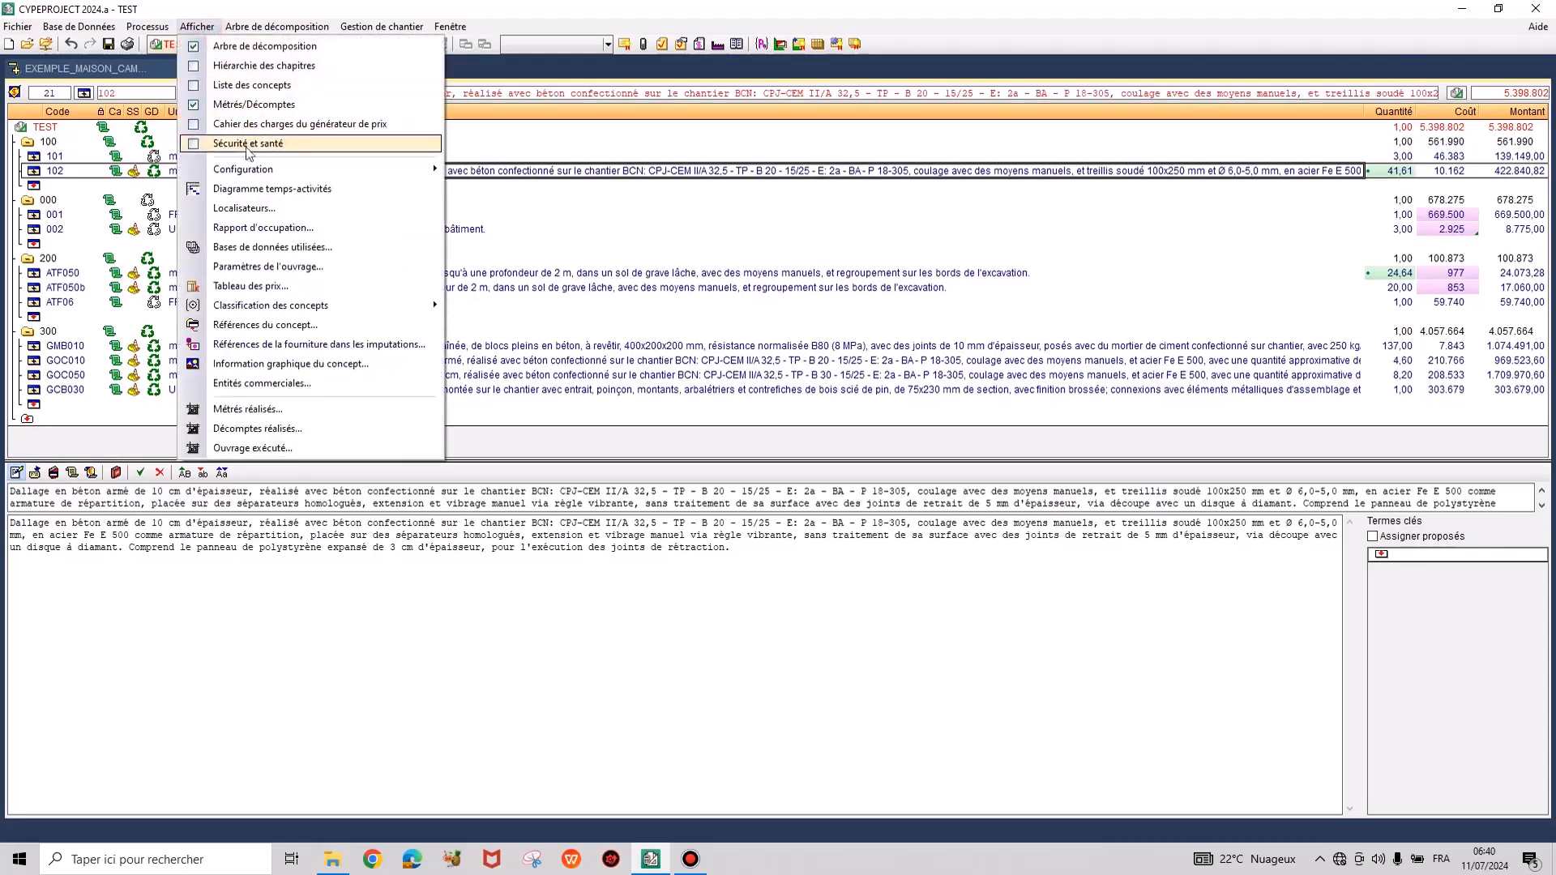
left_click(247, 189)
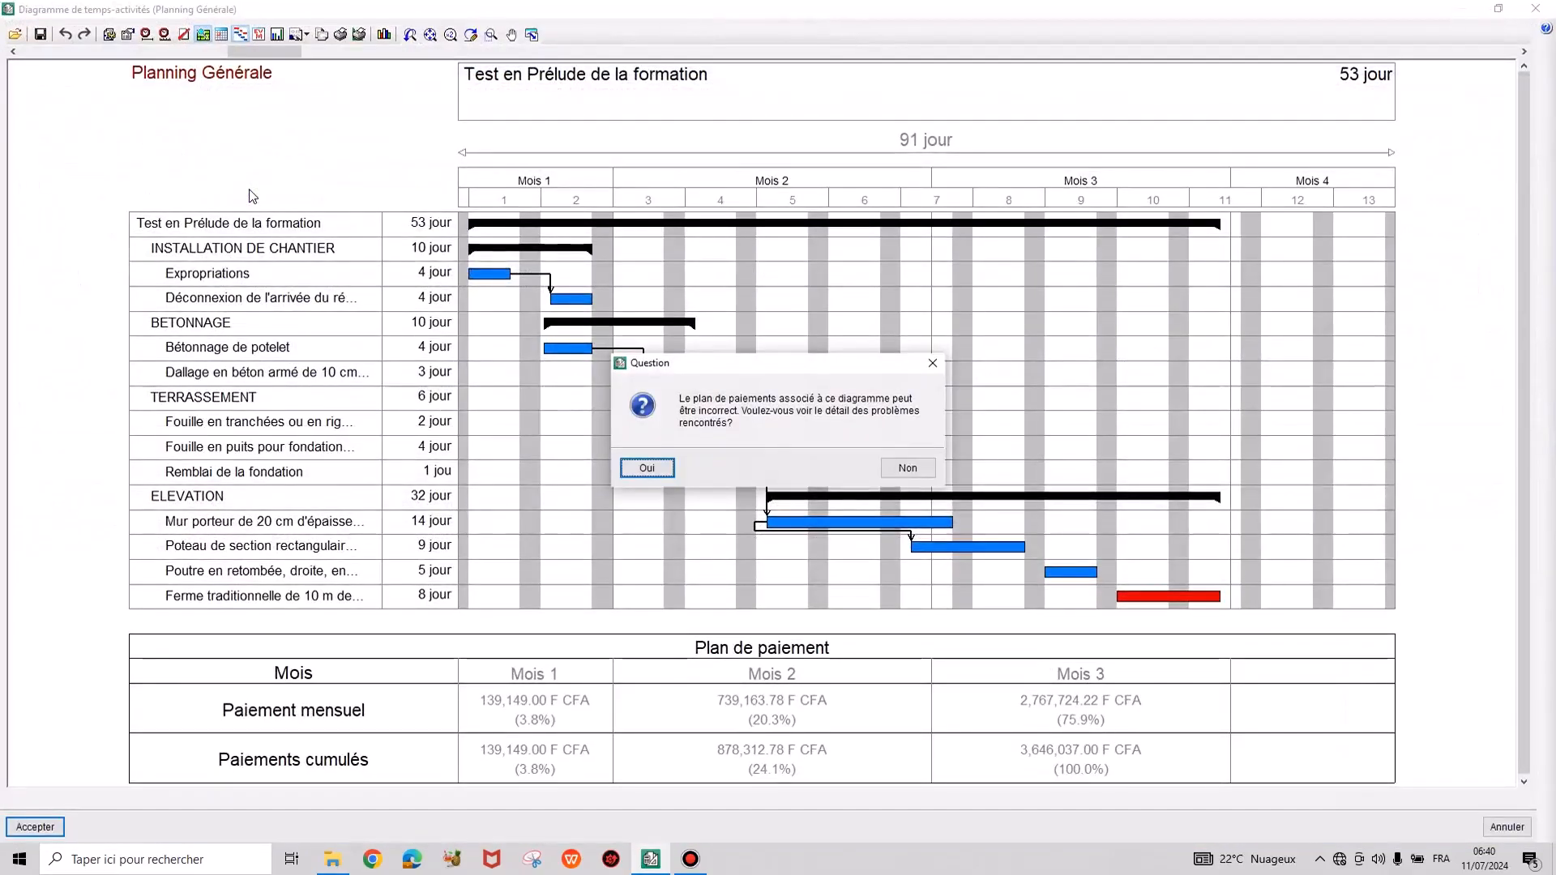
left_click(927, 466)
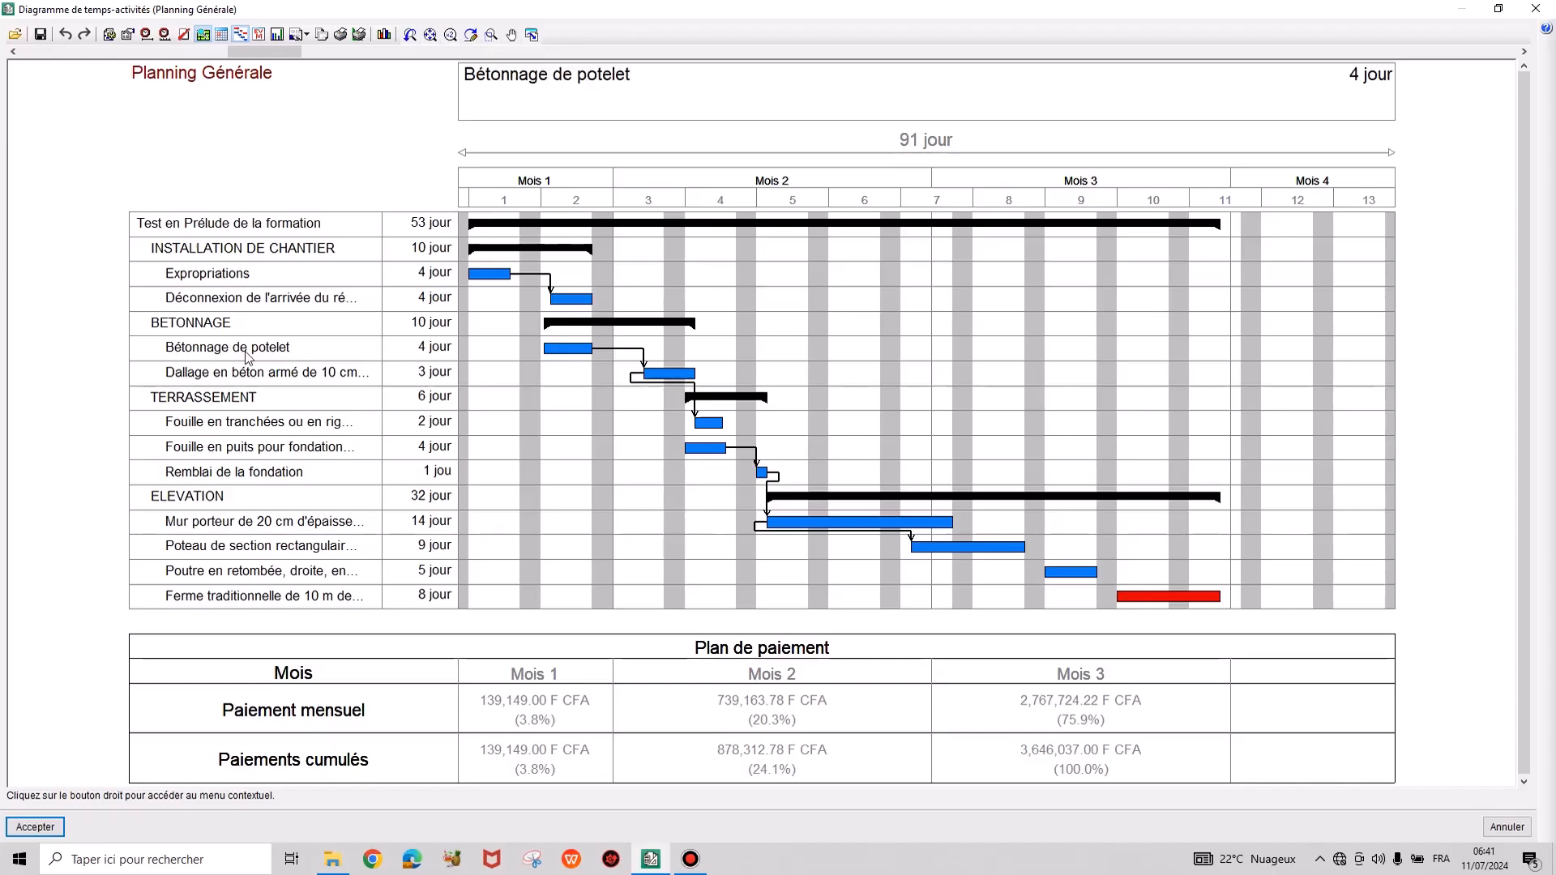
Update the diagram tasks' name, unit, amount and quantity, recalculating their output while keeping their duration.
left_click(109, 36)
left_click(658, 501)
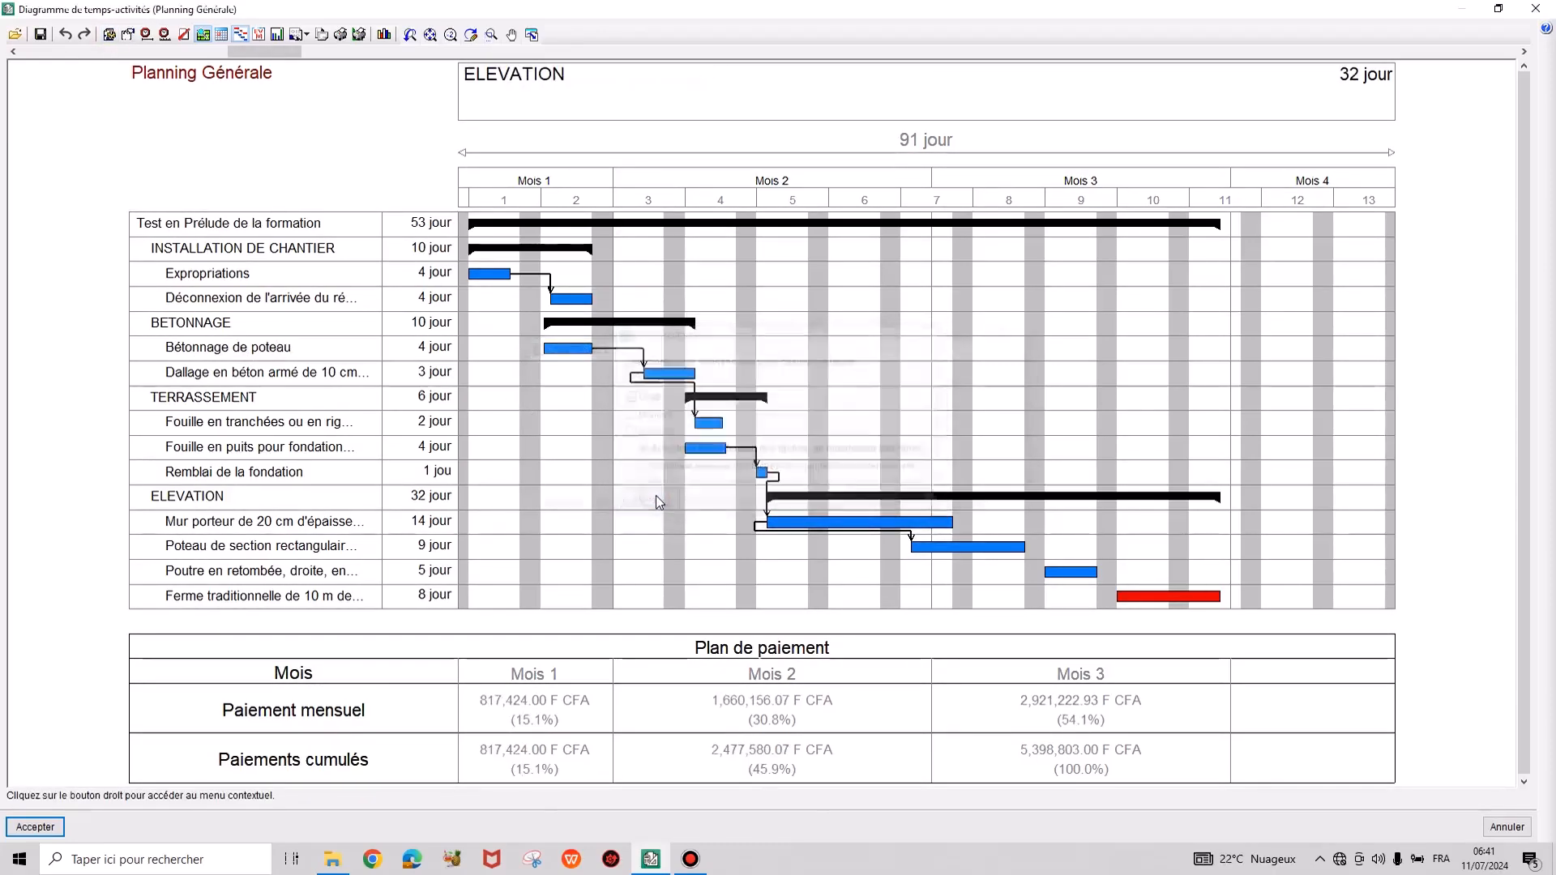
left_click(105, 40)
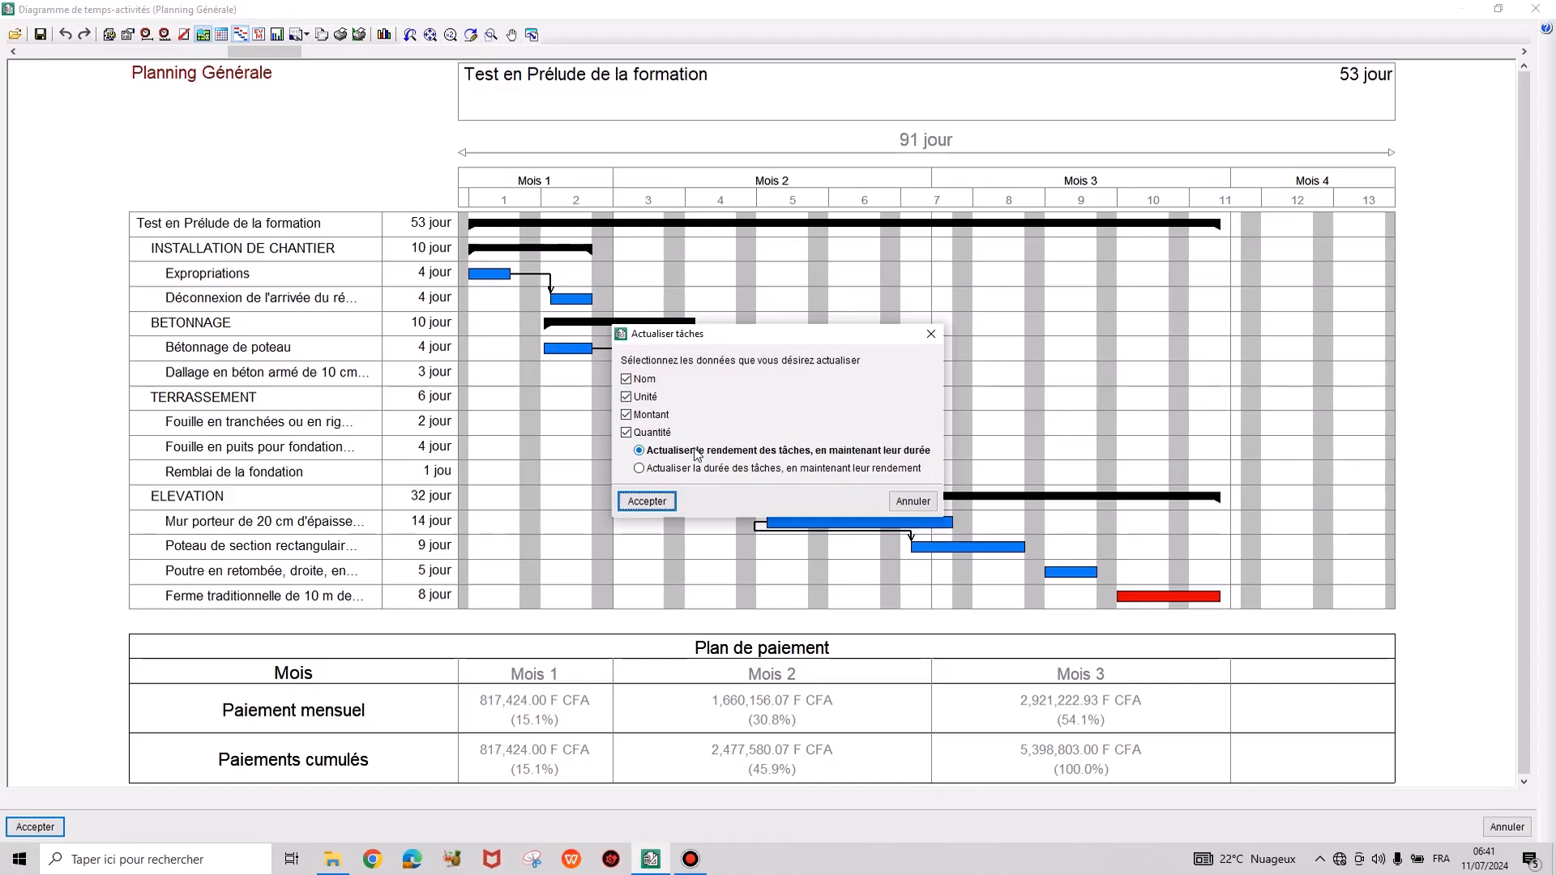
left_click(932, 335)
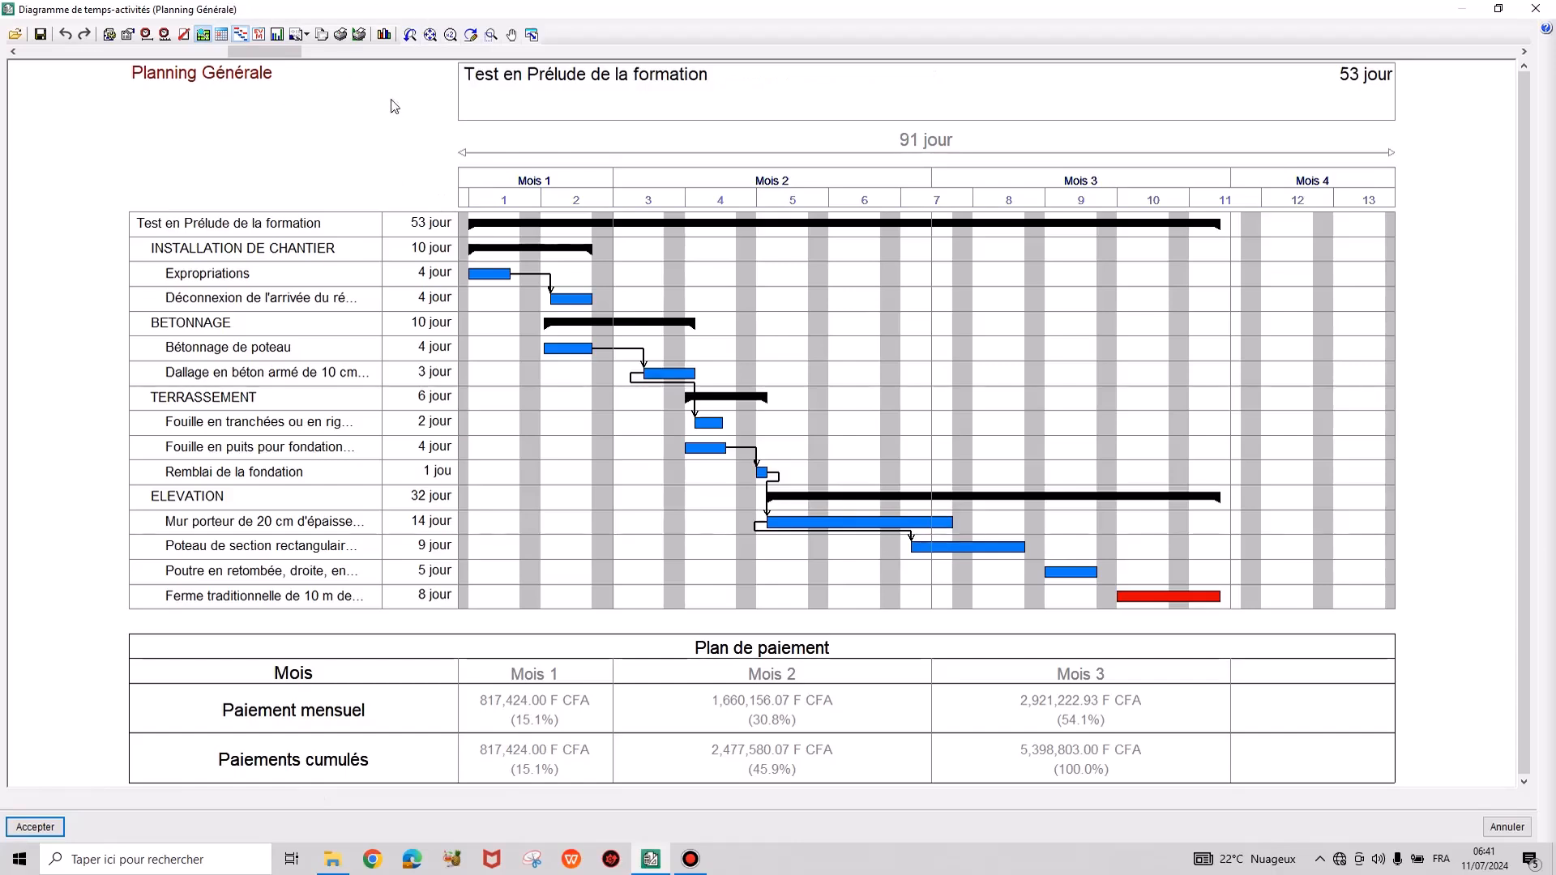
Display the tasks' start and end dates and their amounts in the Gantt chart, alongside the duration.
left_click(130, 36)
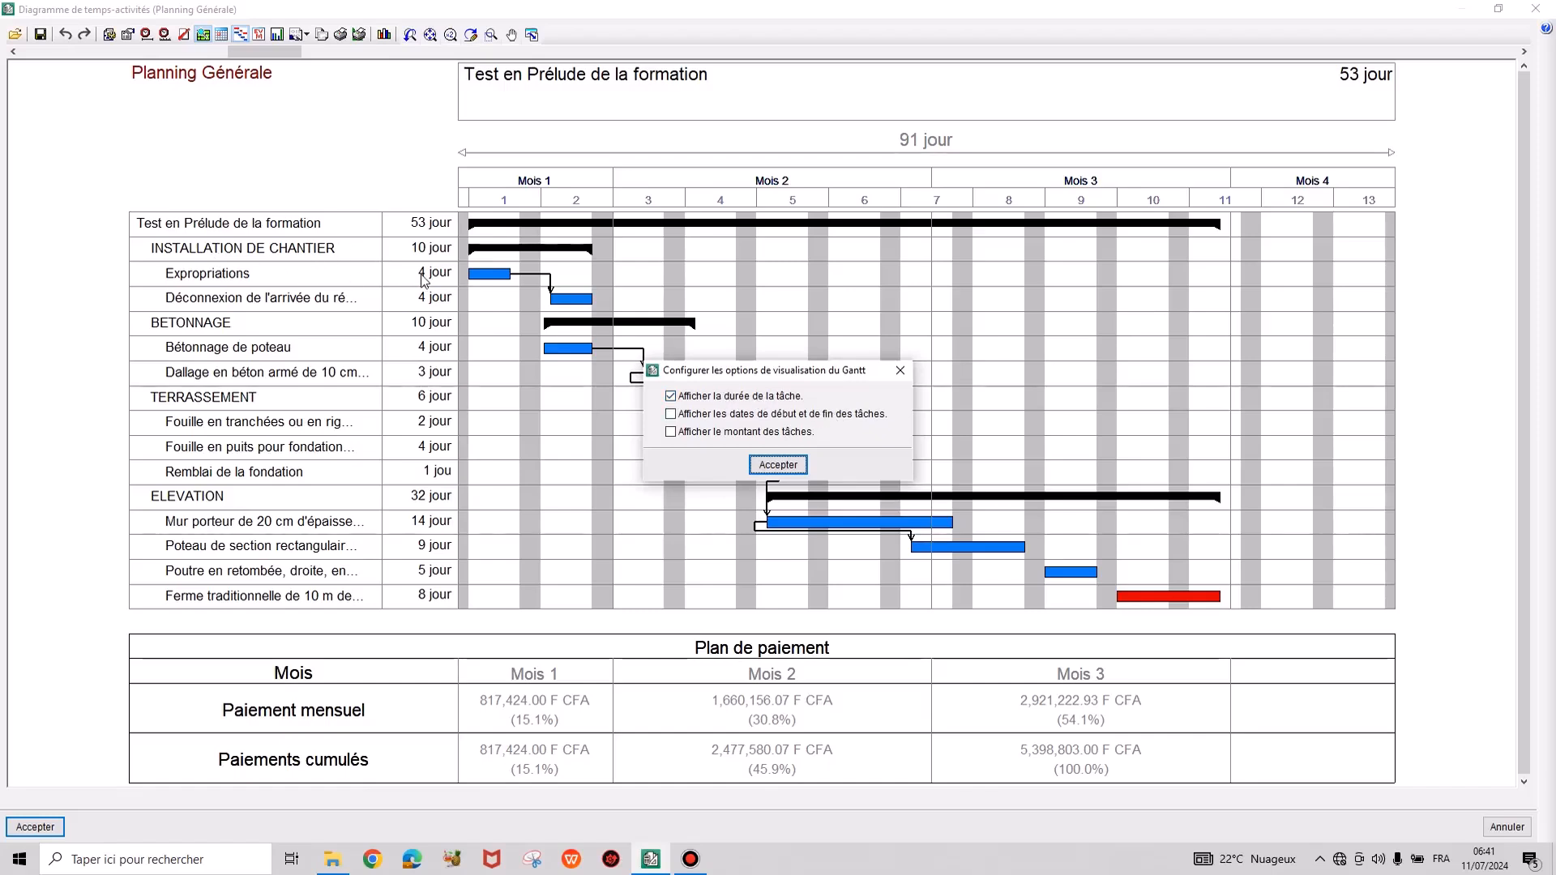
left_click(735, 413)
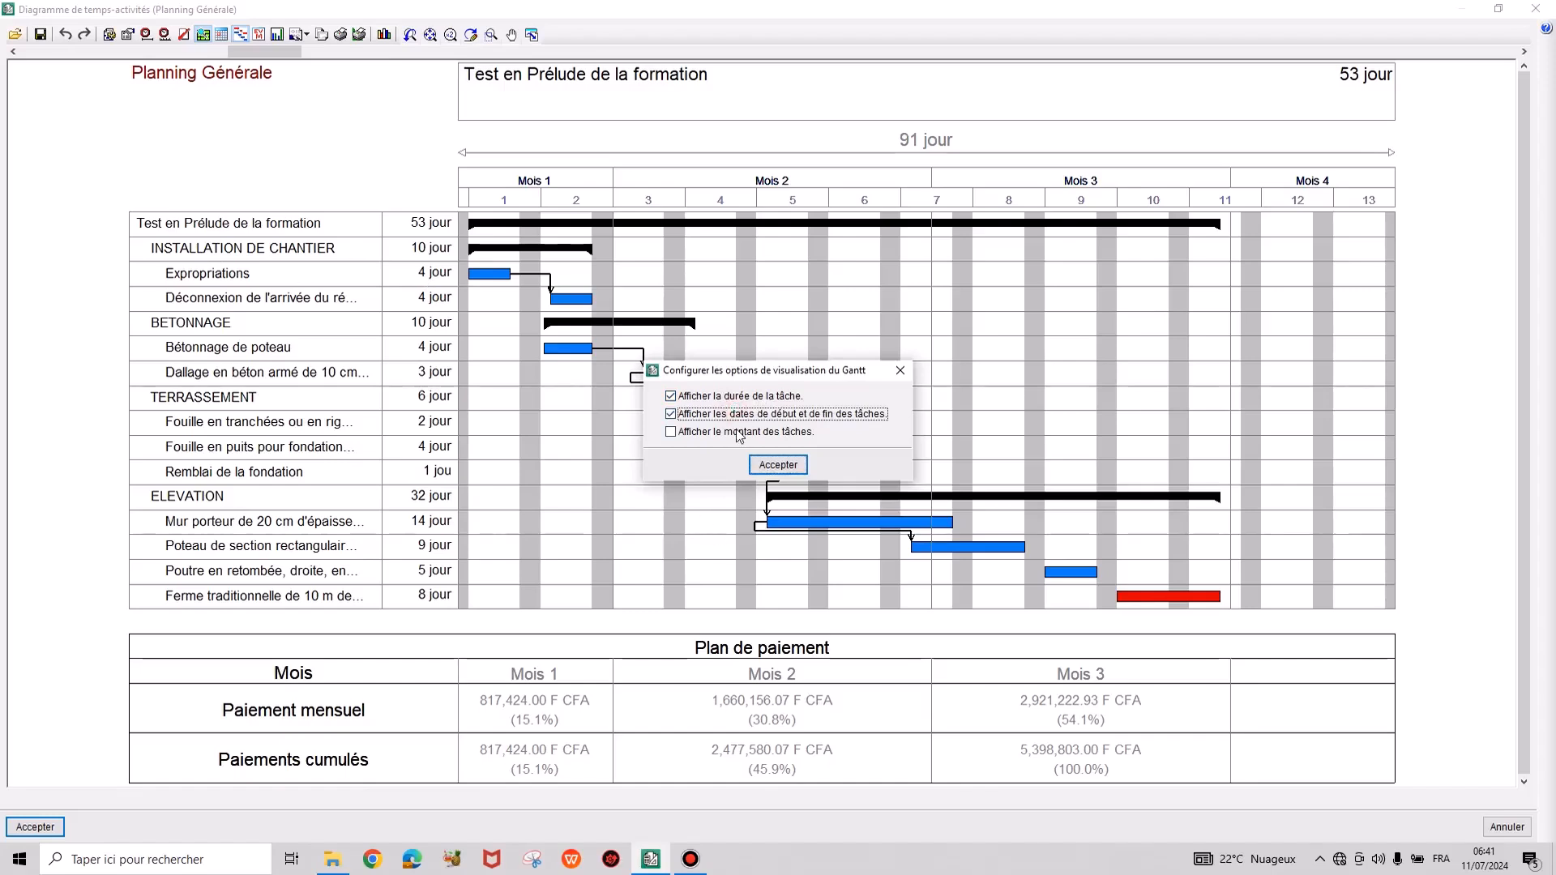
left_click(737, 432)
left_click(784, 466)
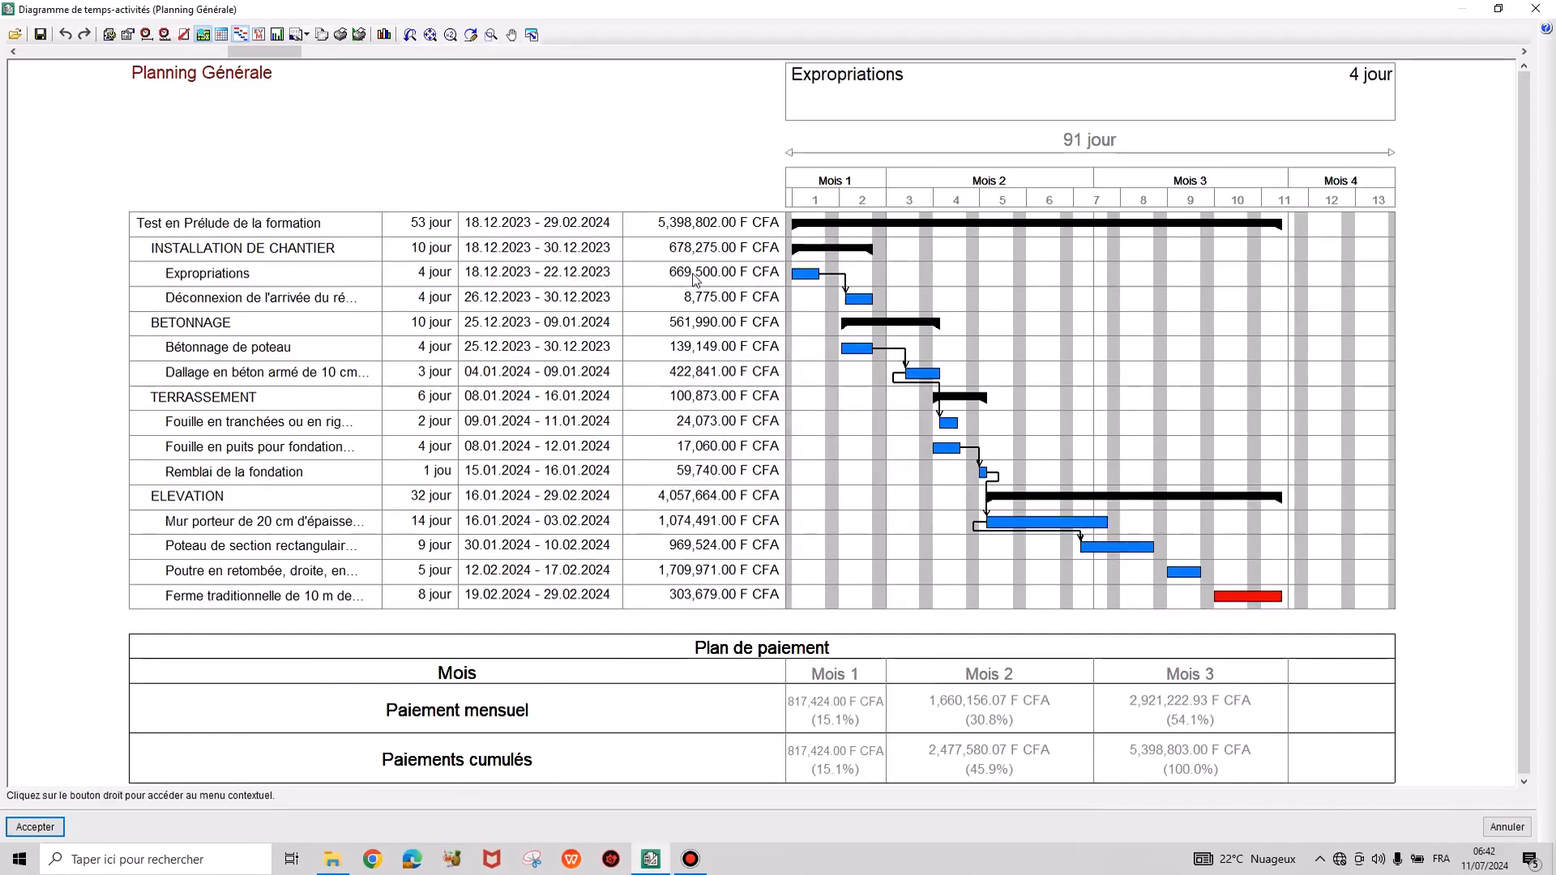
Hide the tasks' start and end dates and amounts in the Gantt chart, leaving only the duration displayed.
left_click(127, 36)
left_click(724, 415)
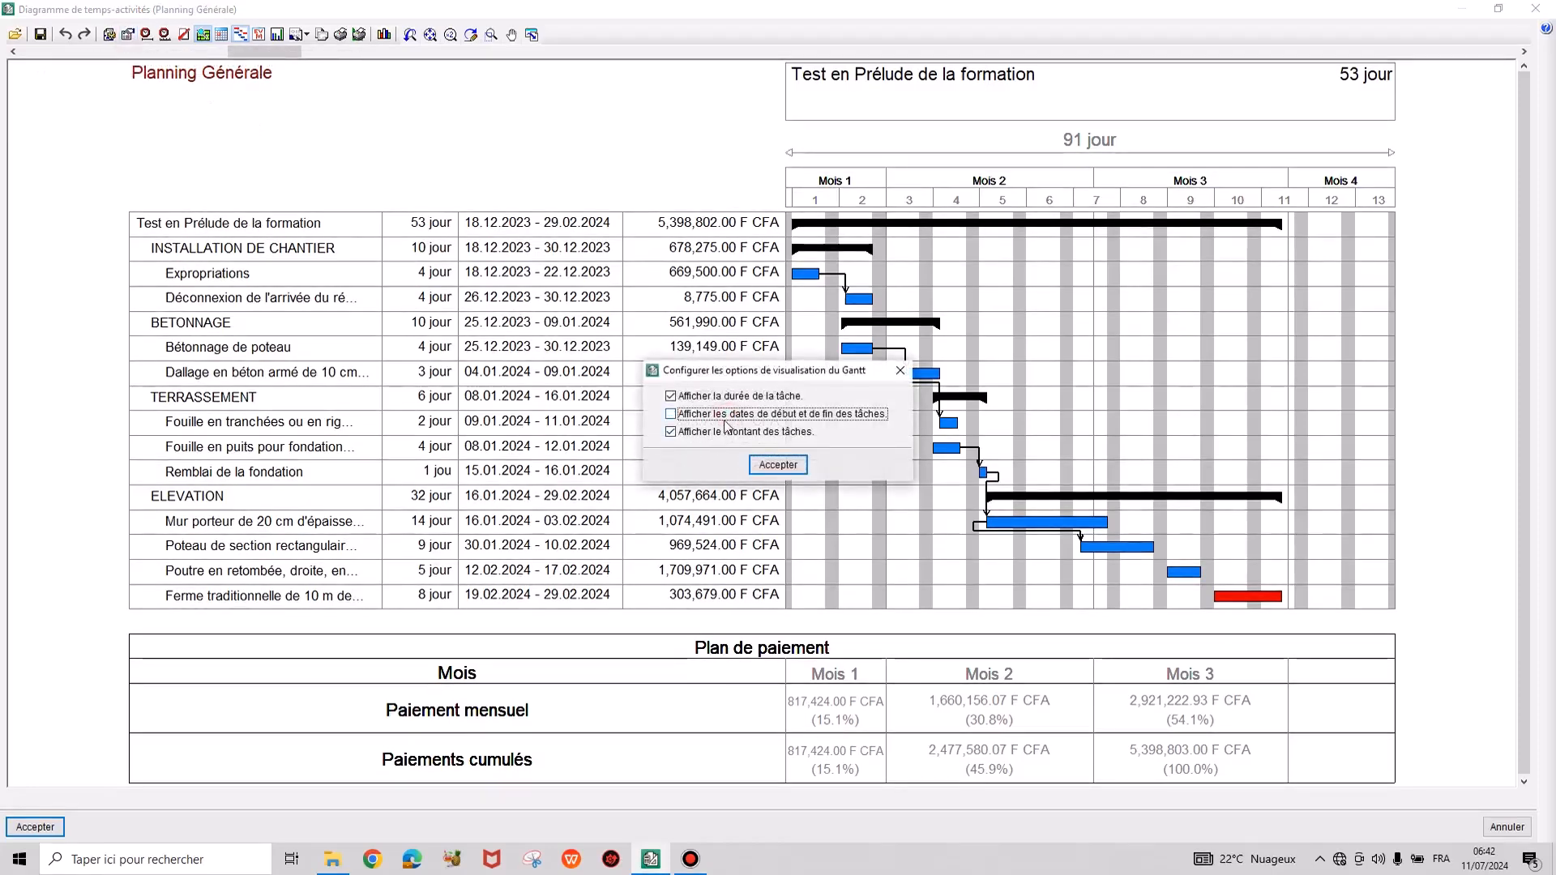
left_click(723, 432)
left_click(778, 464)
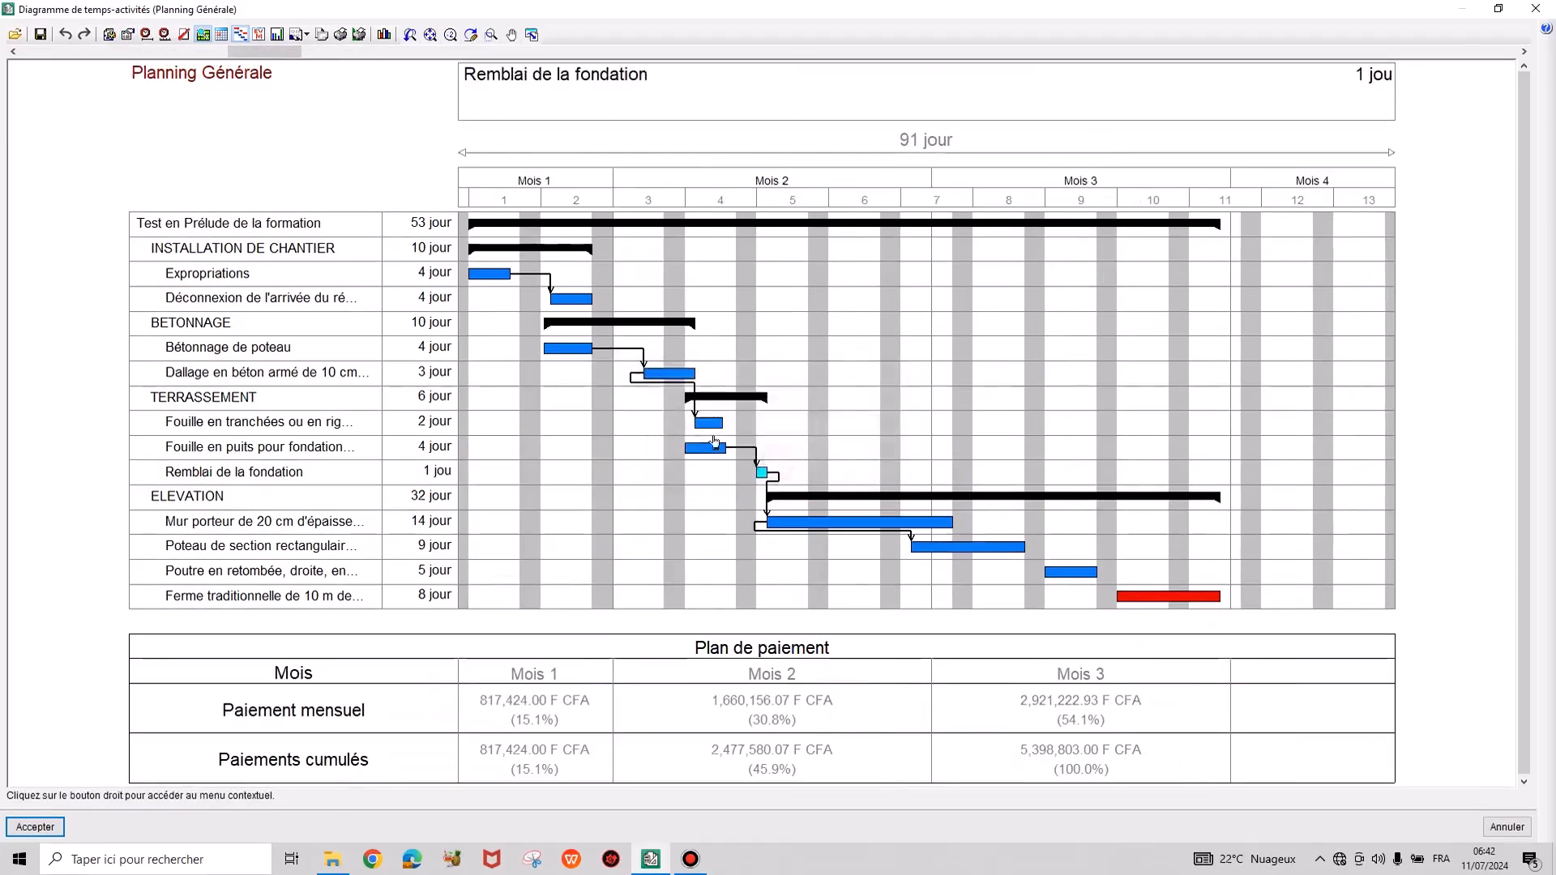
Try a one-week and a one-year displayed time period for the diagram, and undo both changes.
left_click(146, 35)
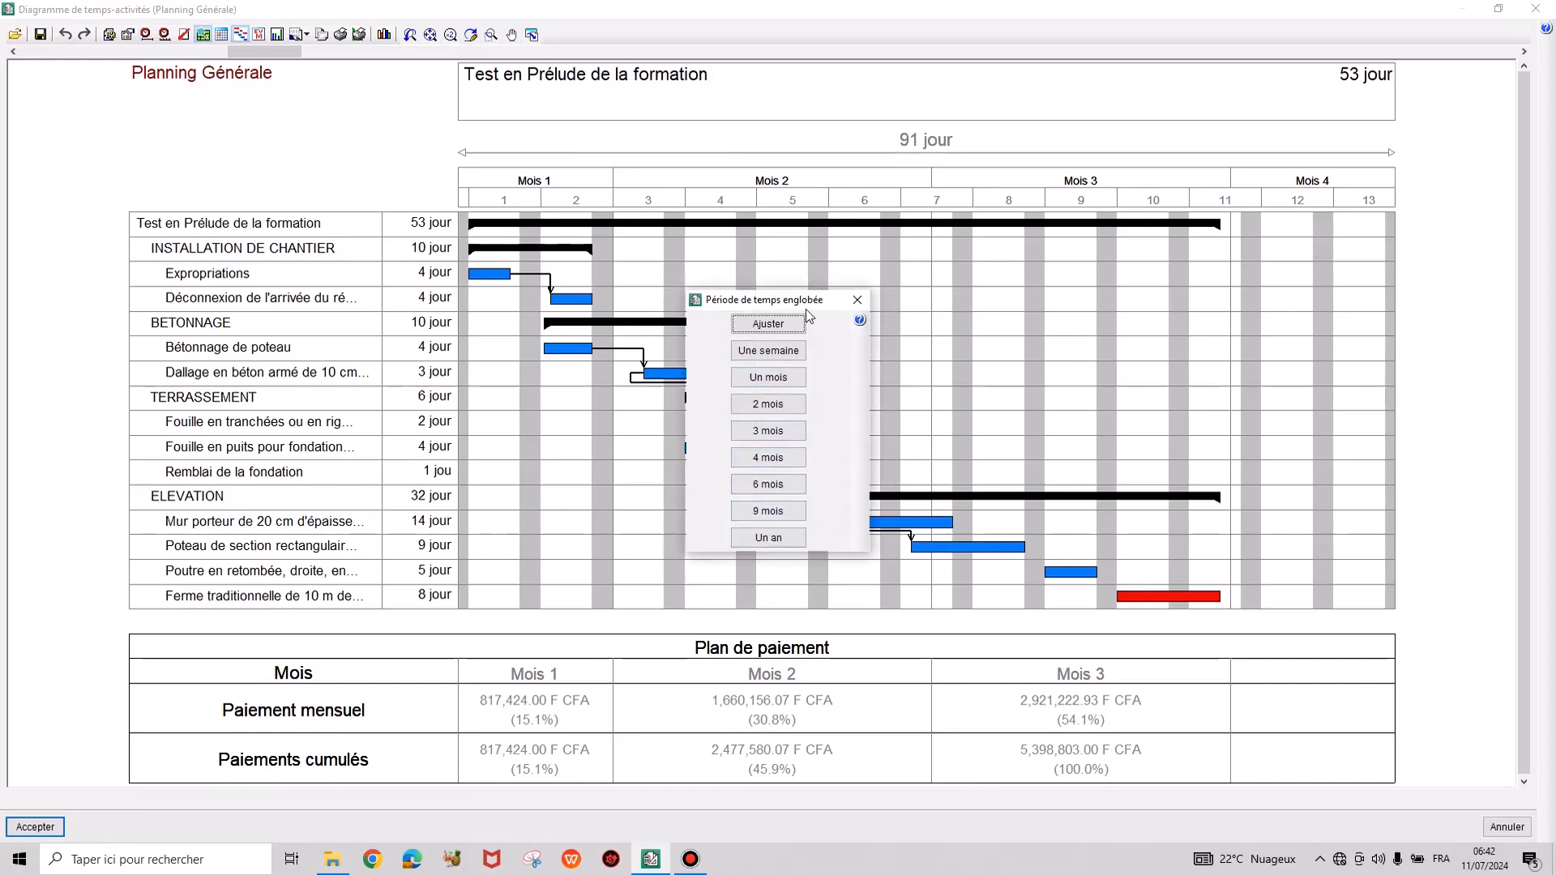
left_click(764, 350)
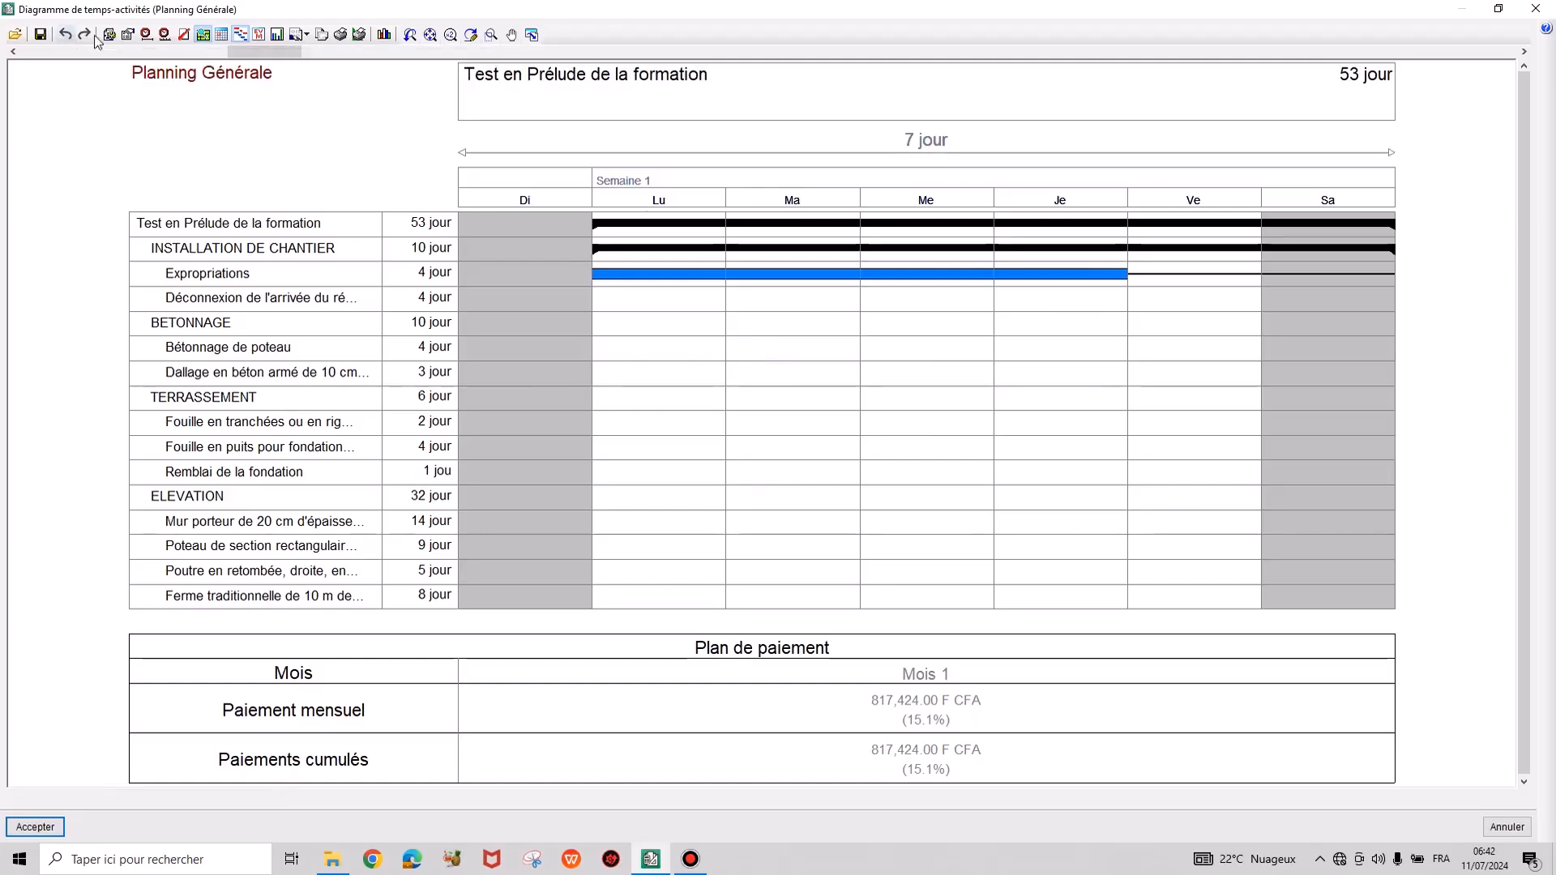
left_click(140, 36)
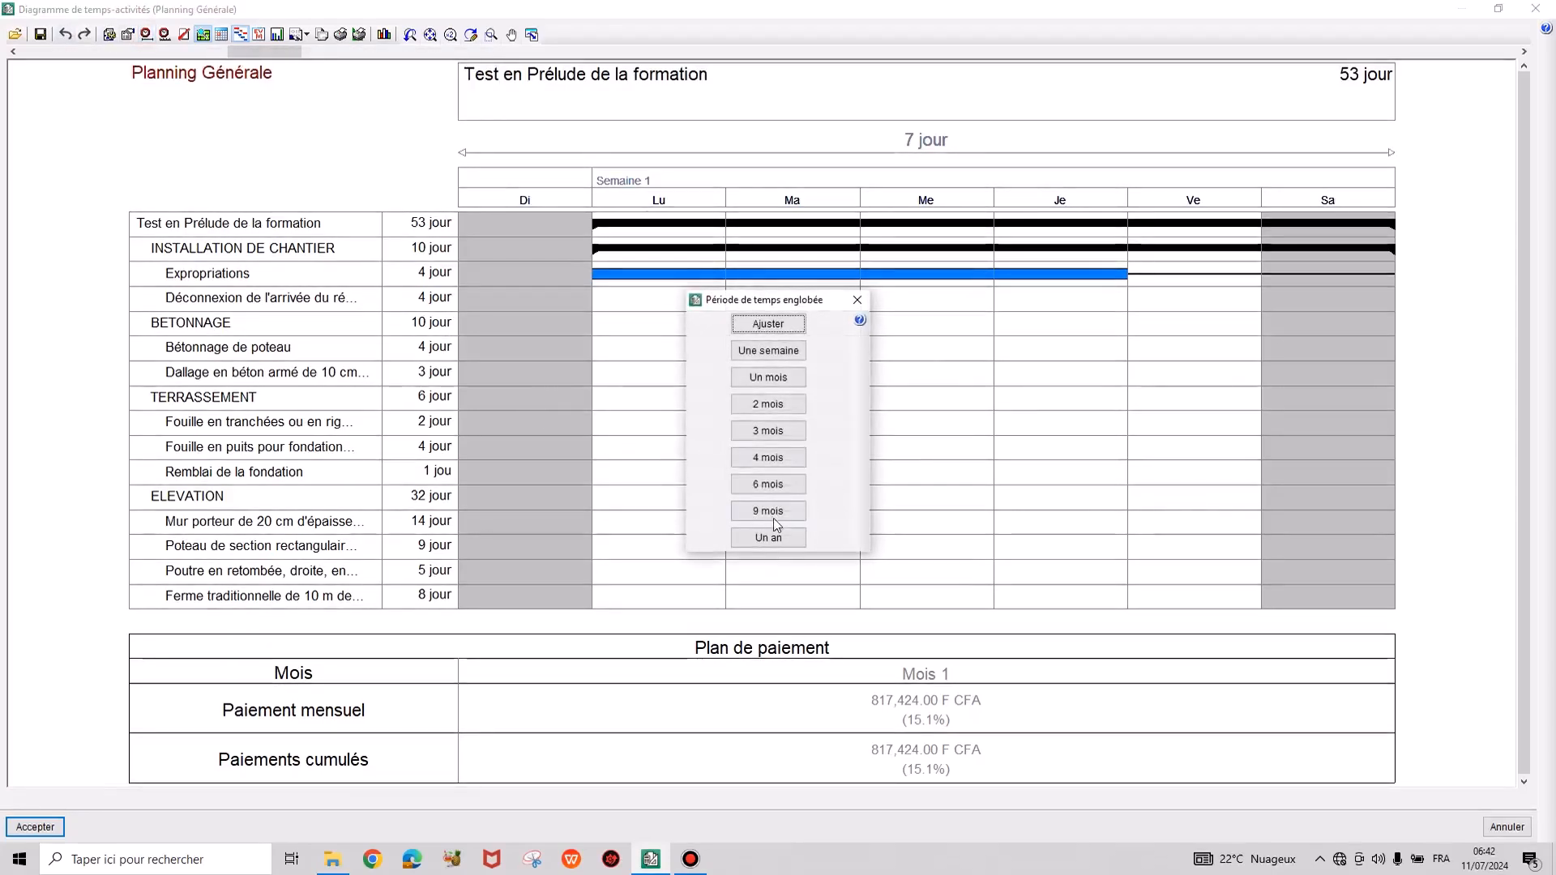
left_click(767, 538)
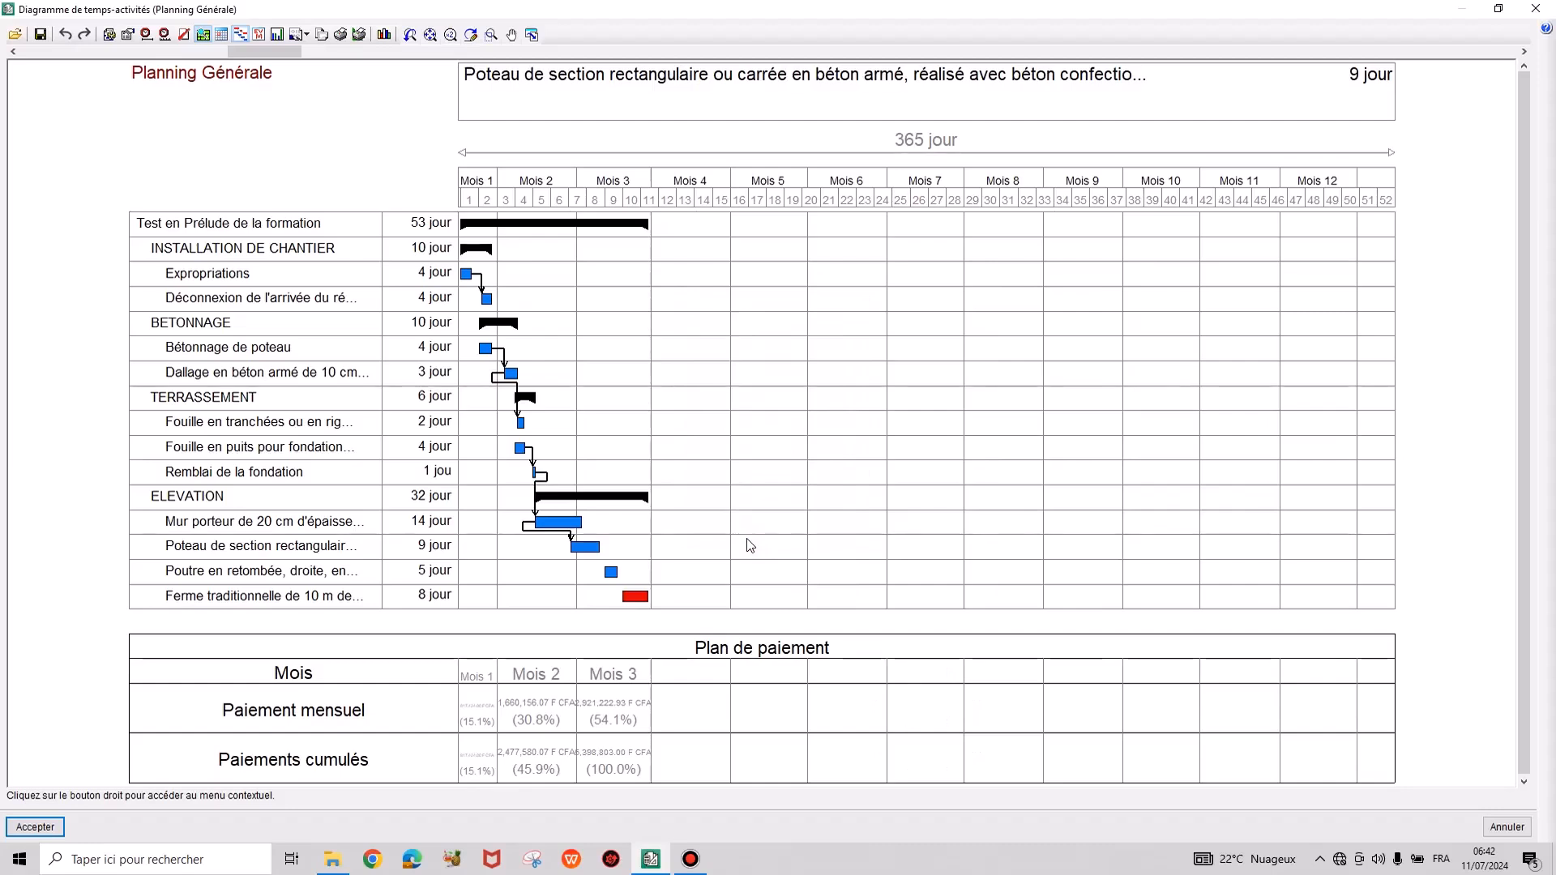
left_click(68, 35)
left_click(68, 35)
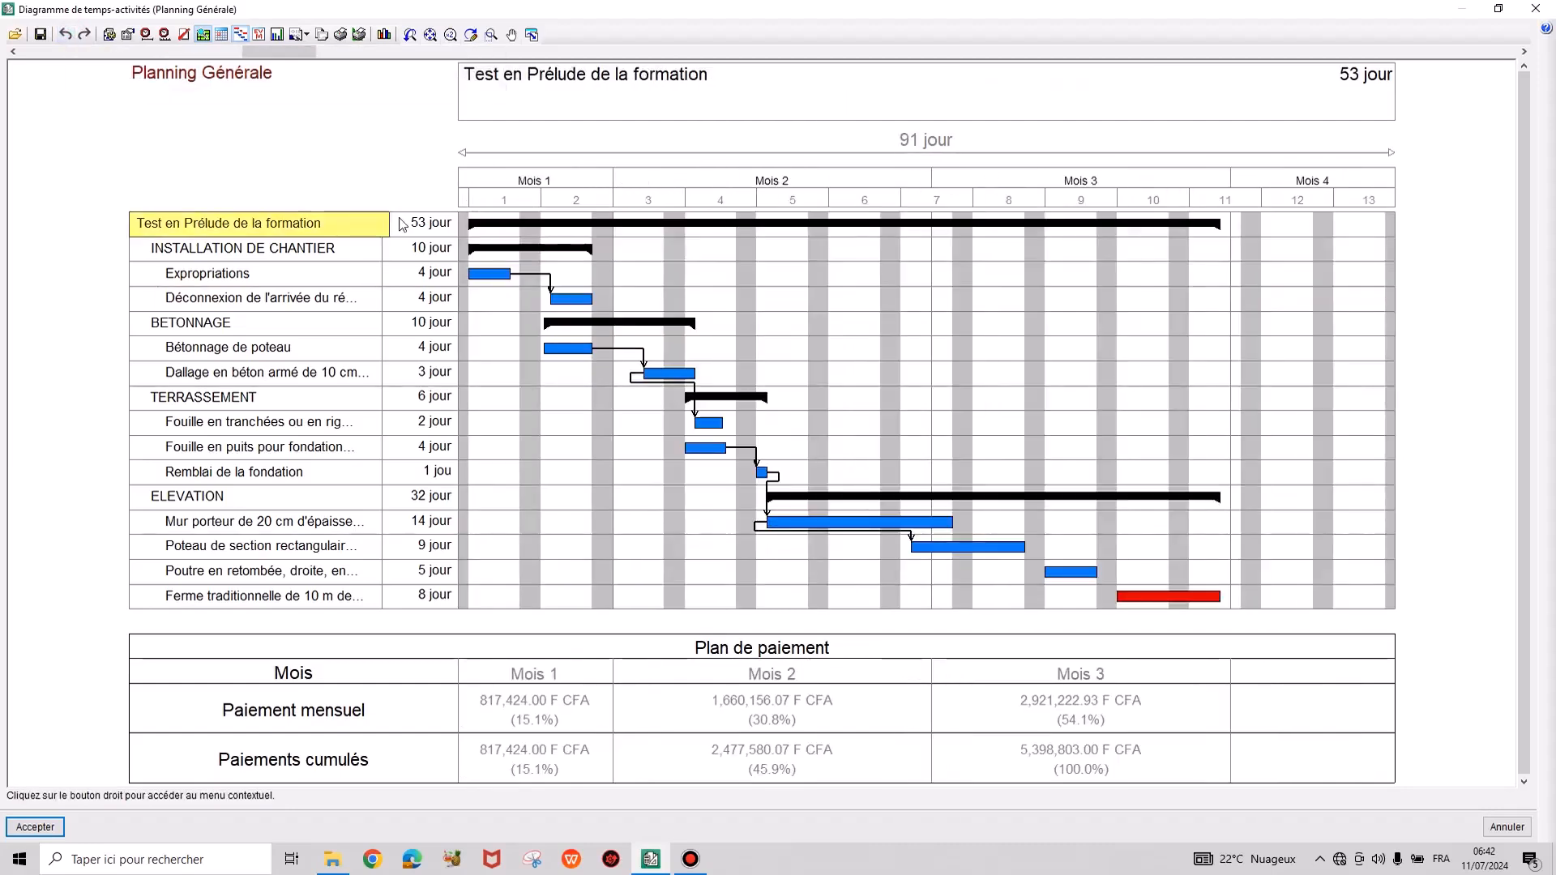
Try Heures as the diagram's minimum time fraction and set it back to Jours.
left_click(164, 35)
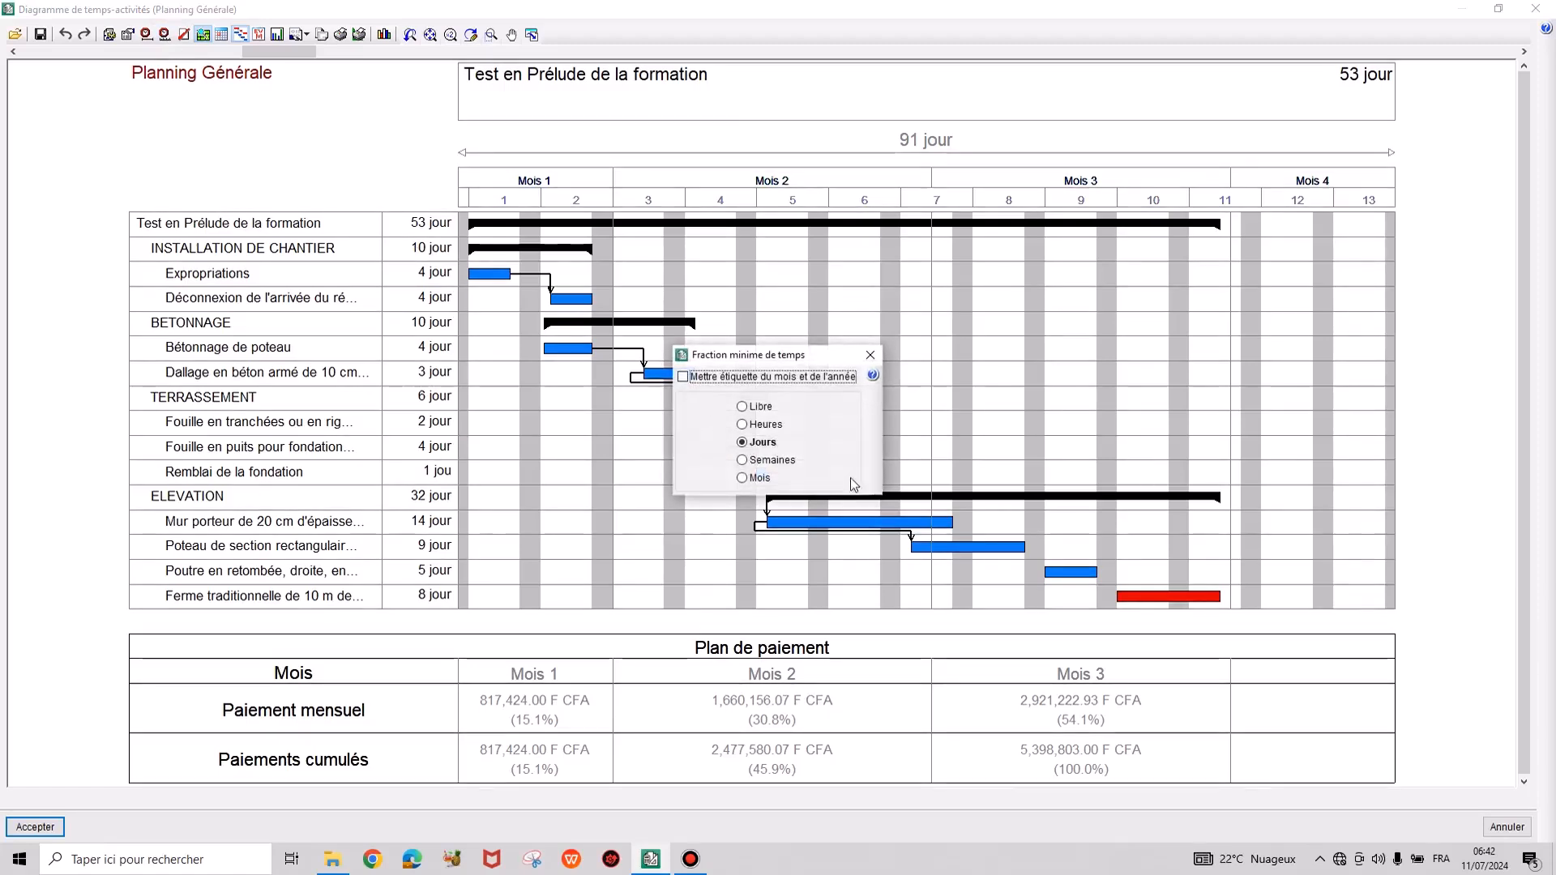
left_click(760, 423)
left_click(870, 356)
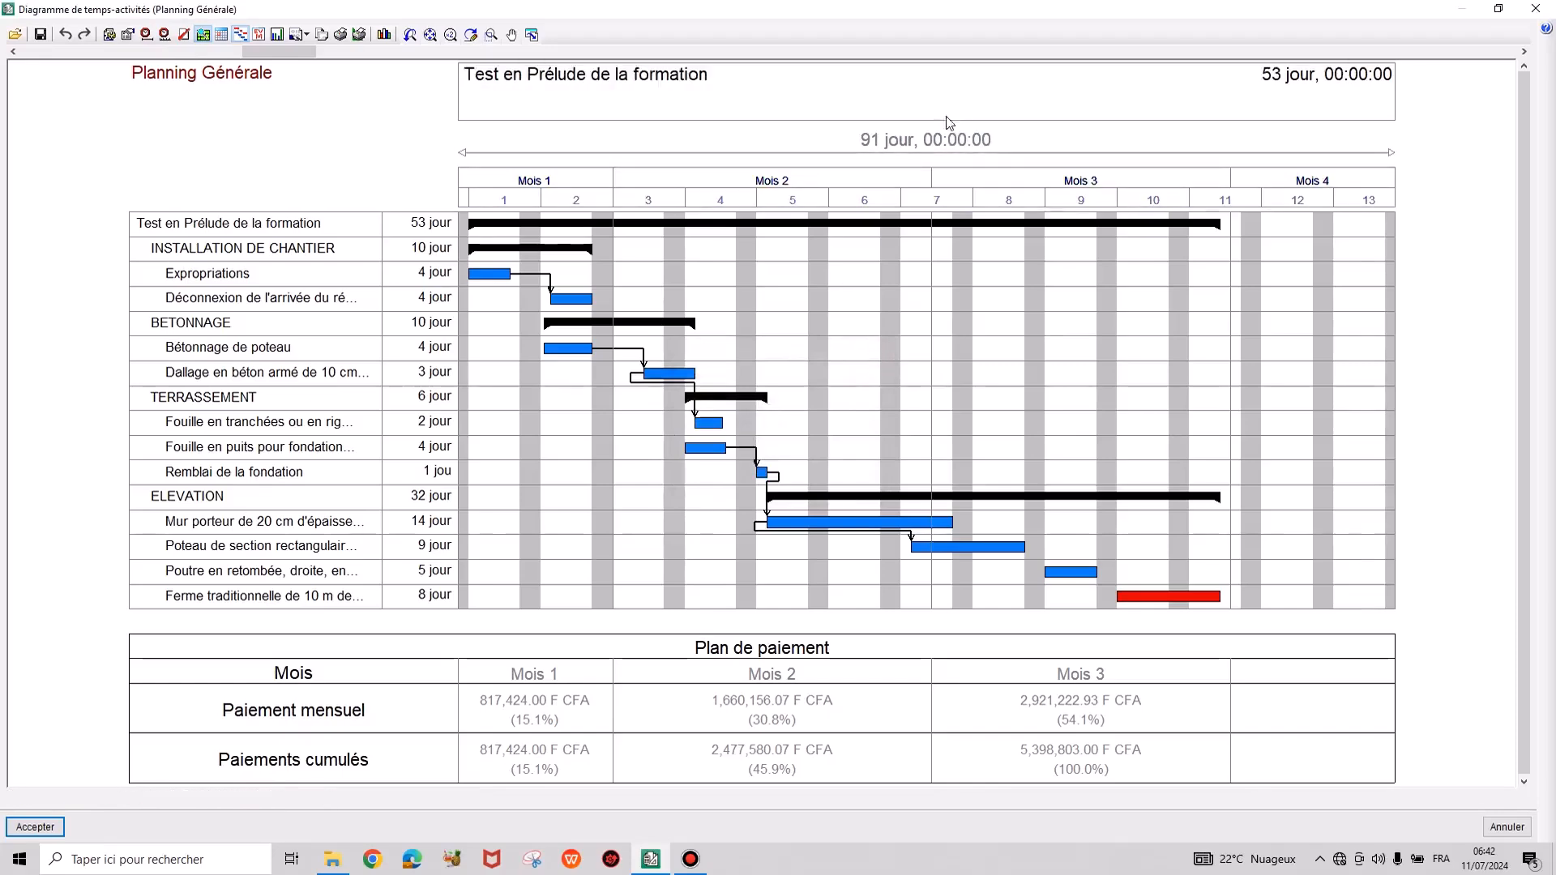
left_click(165, 36)
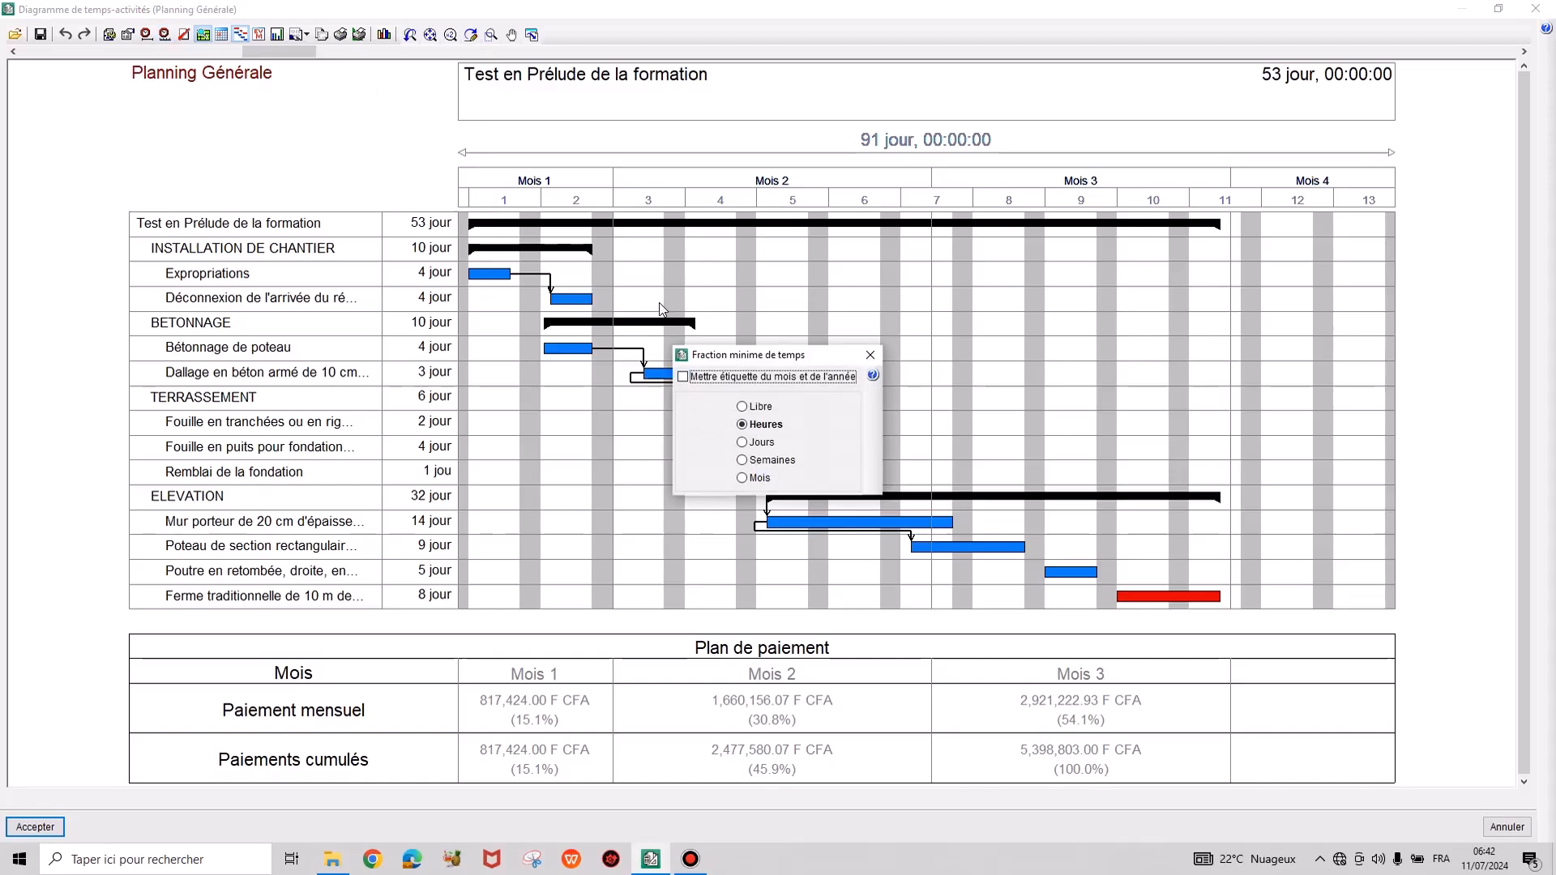
left_click(762, 442)
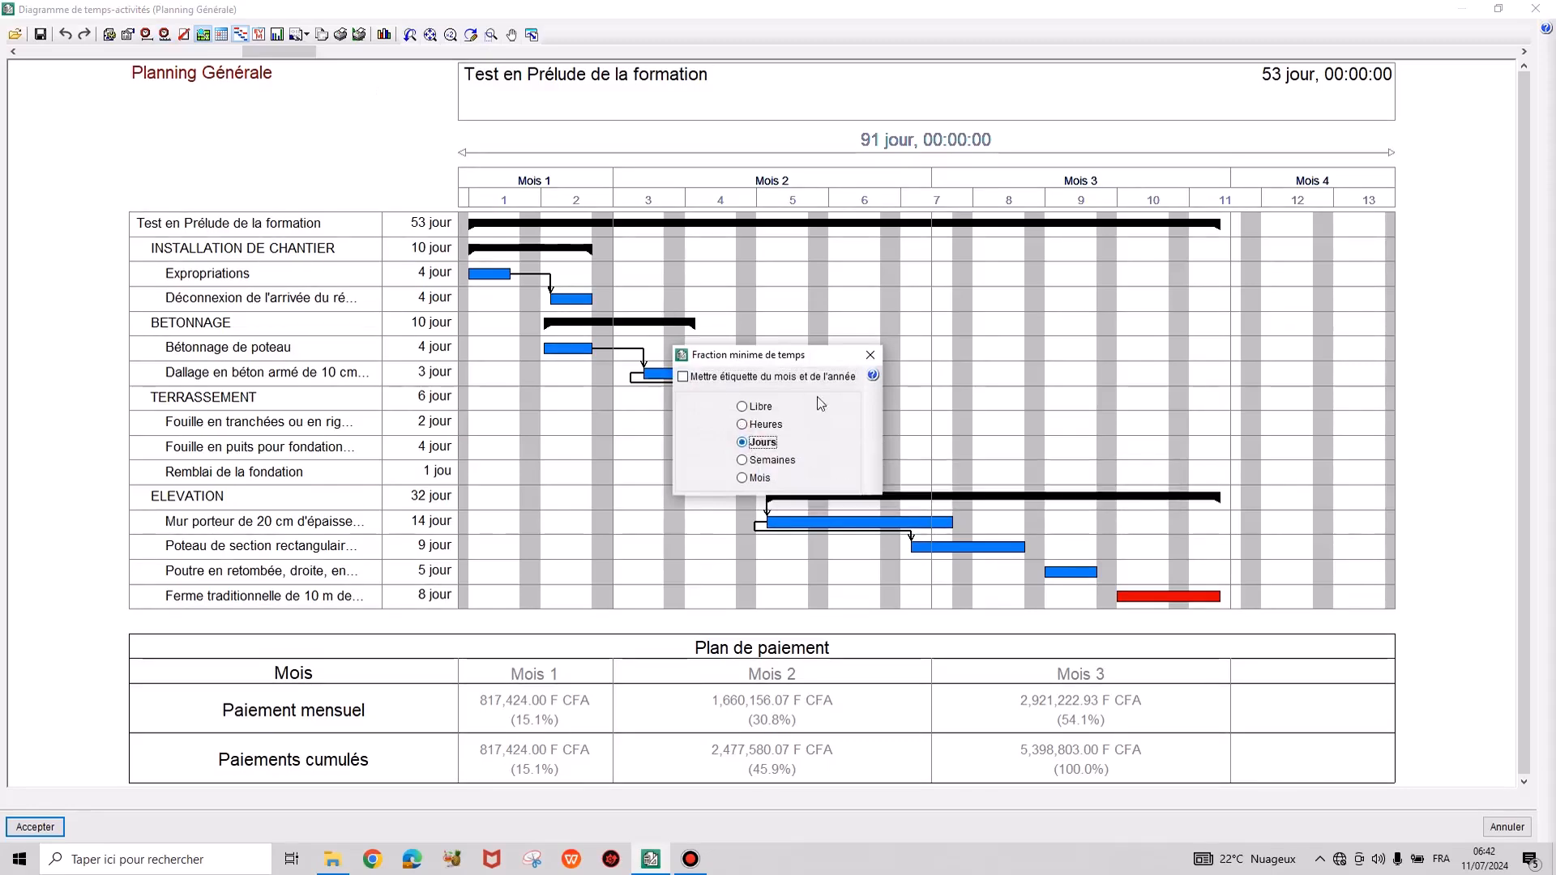
left_click(871, 355)
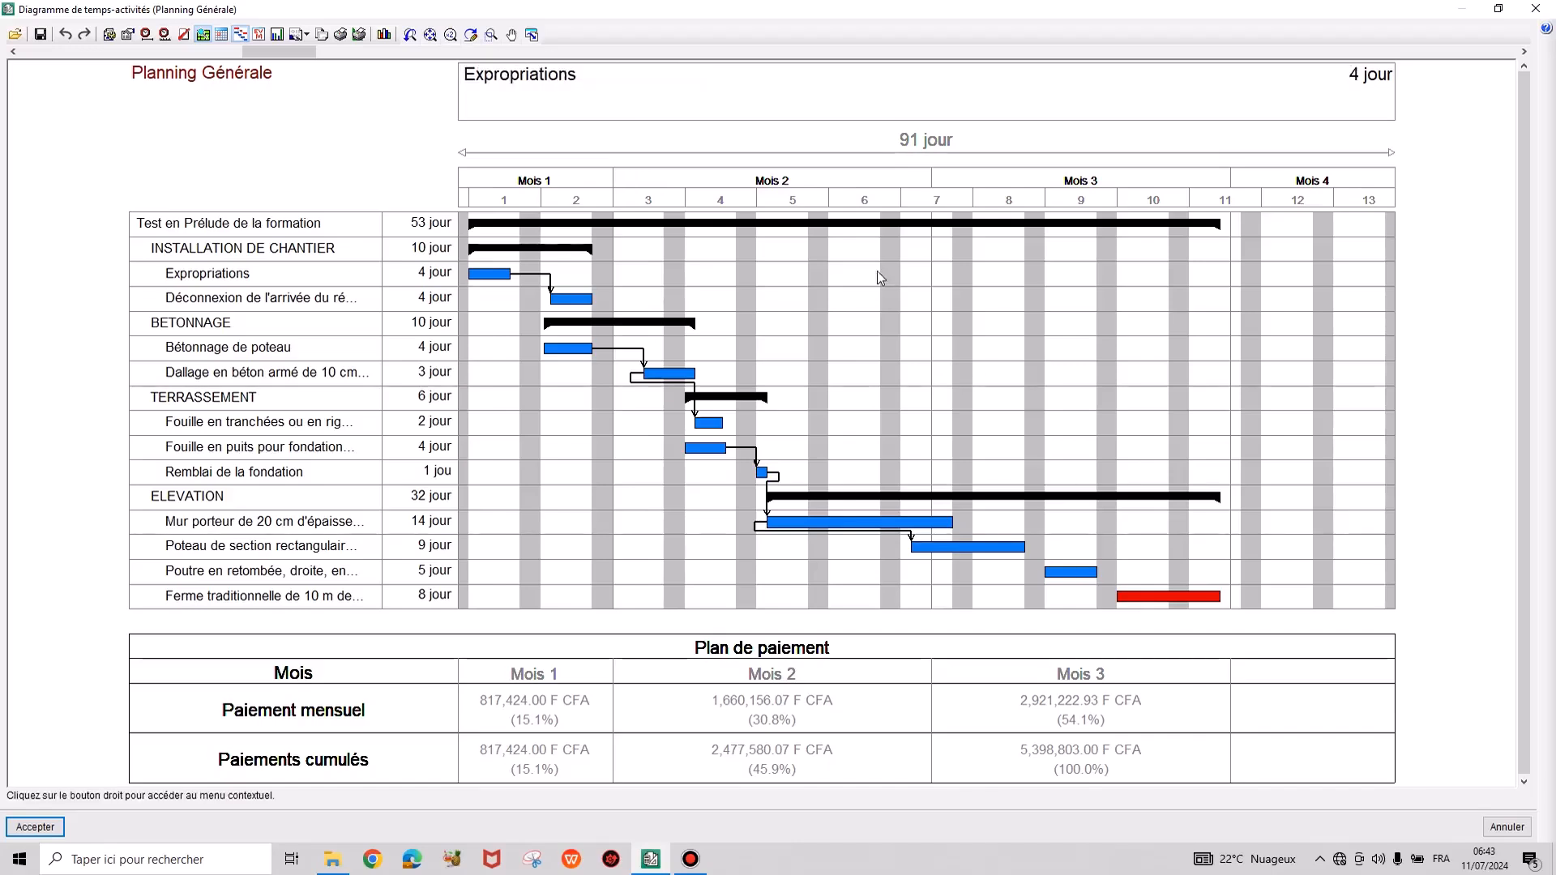
Review the professional calendar's working days and holidays and the countries available for adding public holidays, without adding any.
left_click(219, 34)
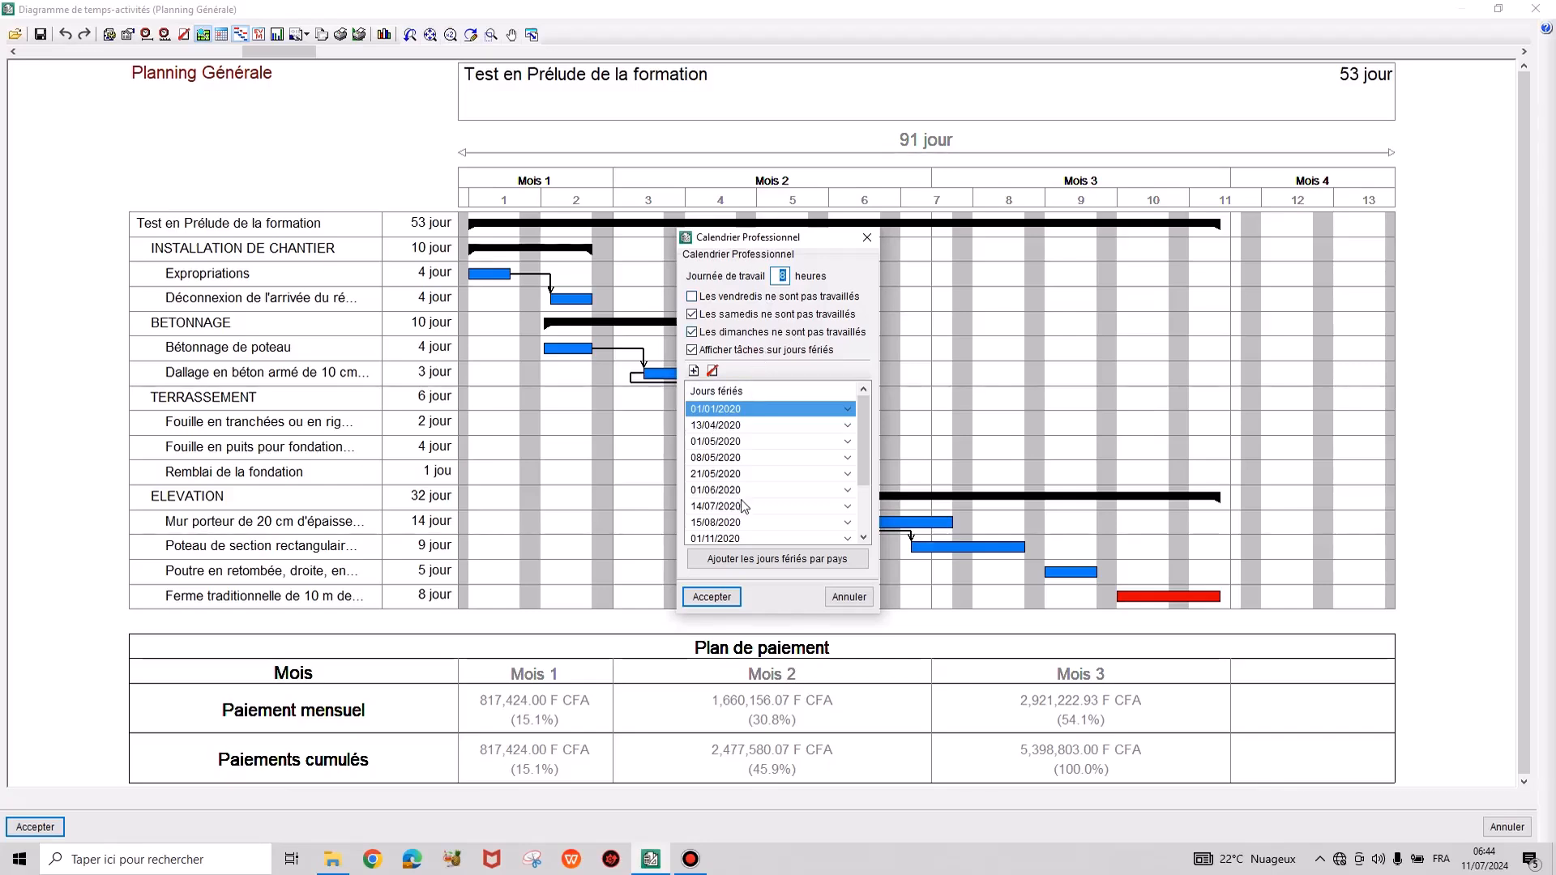
left_click(764, 559)
left_click(817, 445)
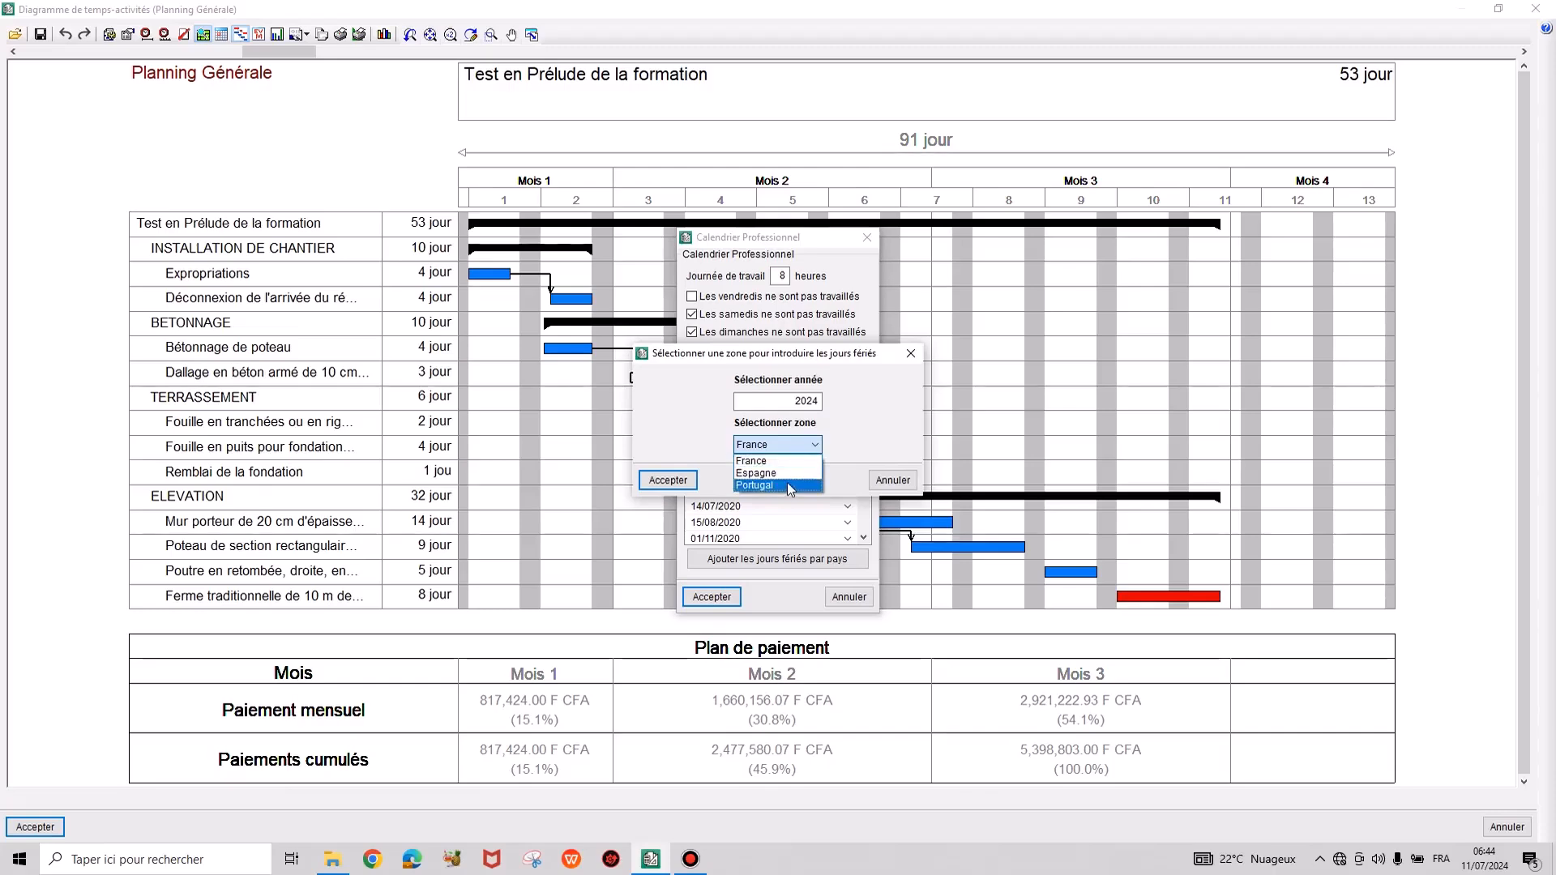
left_click(911, 354)
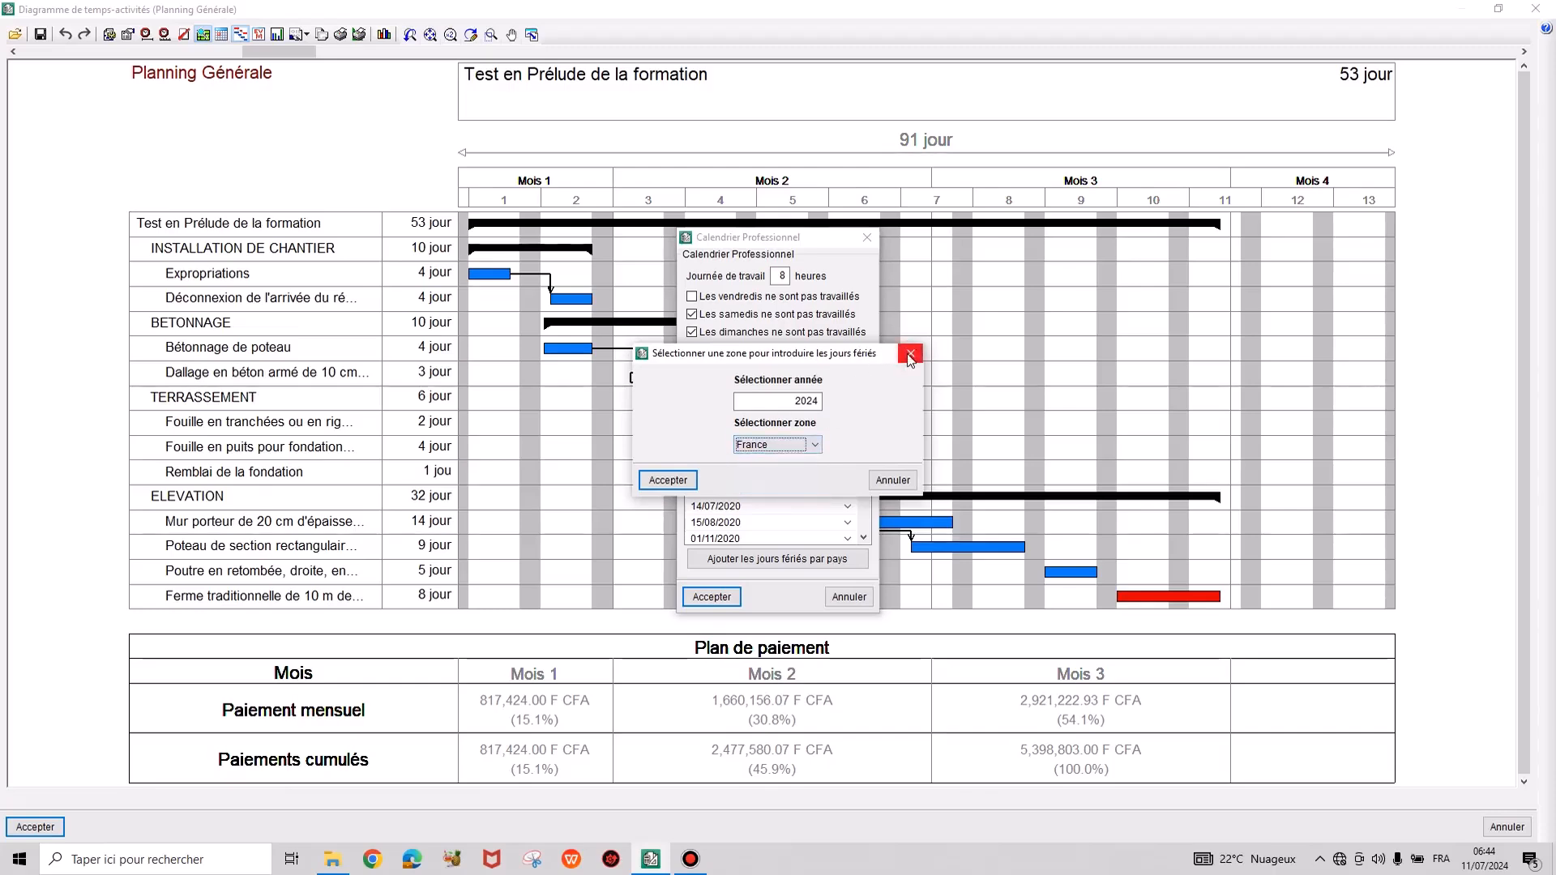
left_click(911, 353)
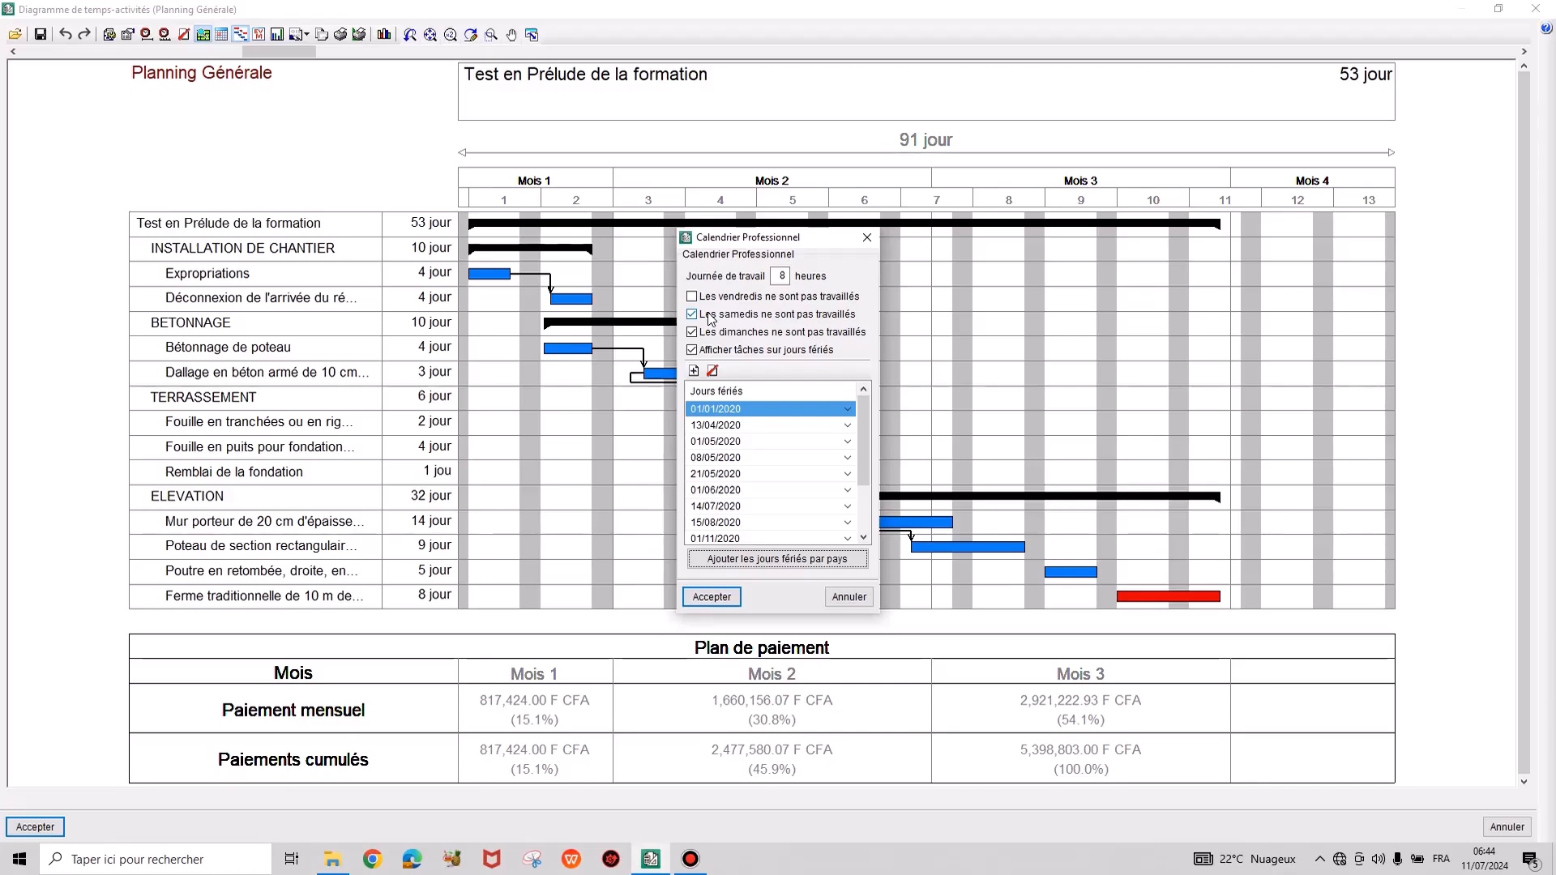
left_click(712, 598)
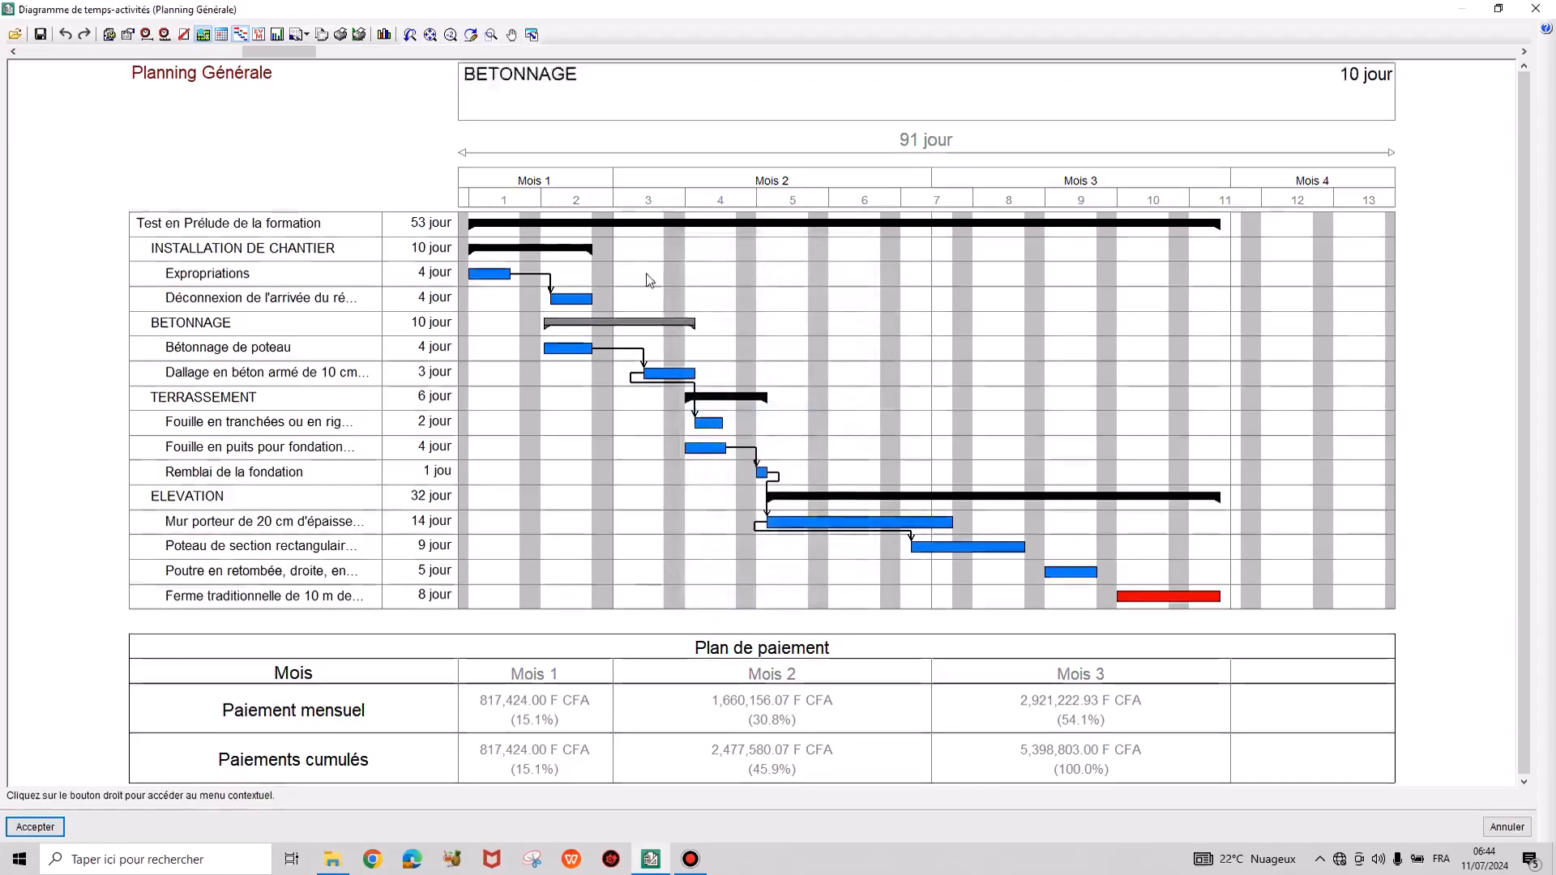
Try a one-week period and the automatic adjustment of the diagram's time range, and undo both changes.
left_click(147, 34)
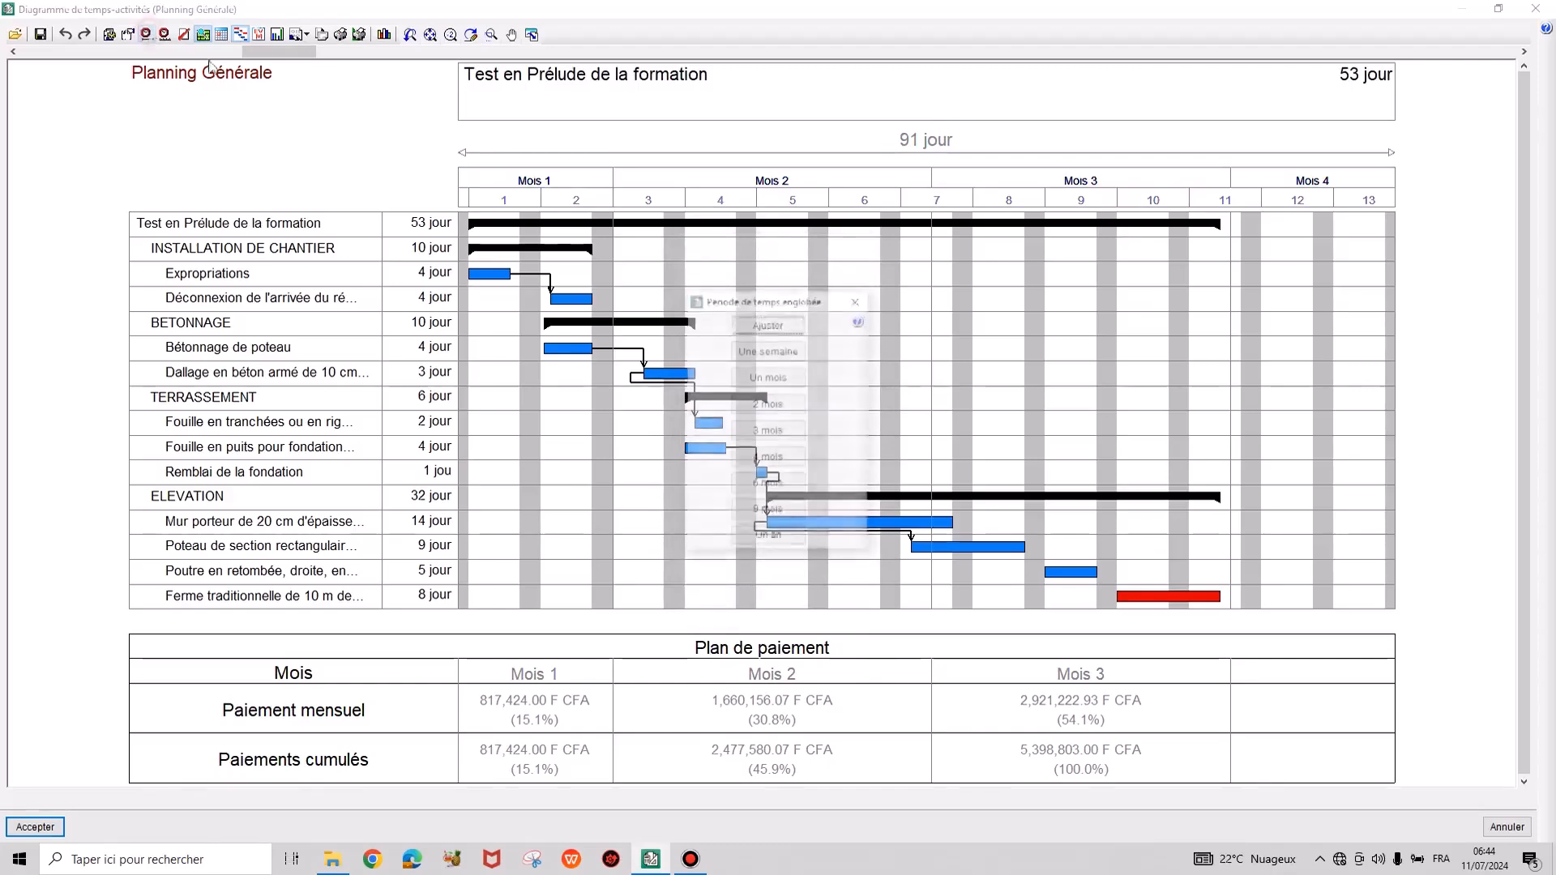
left_click(766, 351)
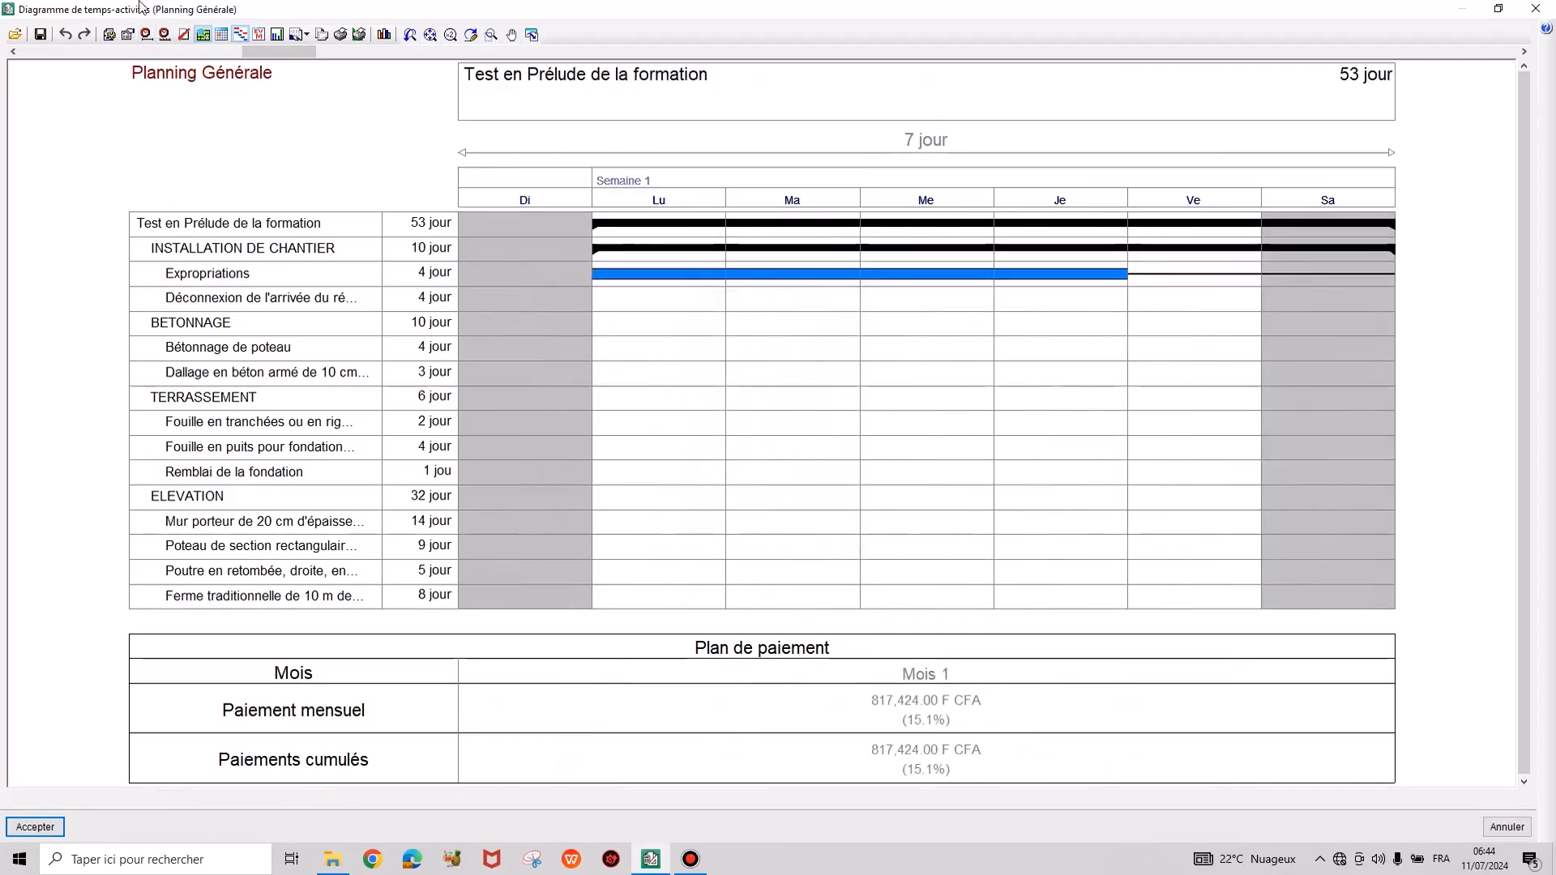
left_click(146, 35)
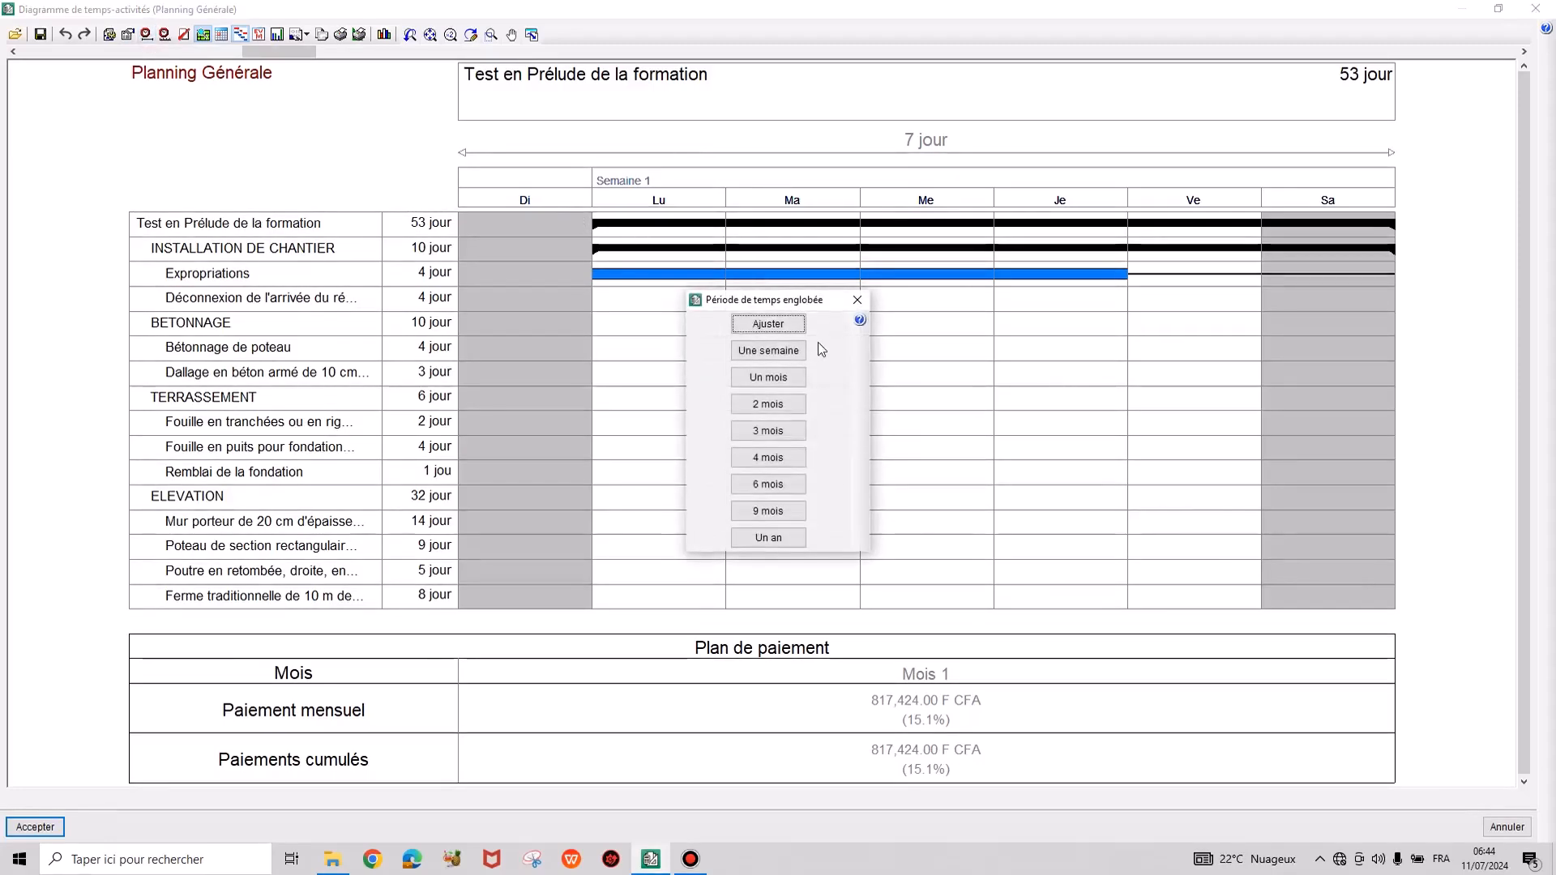
left_click(778, 327)
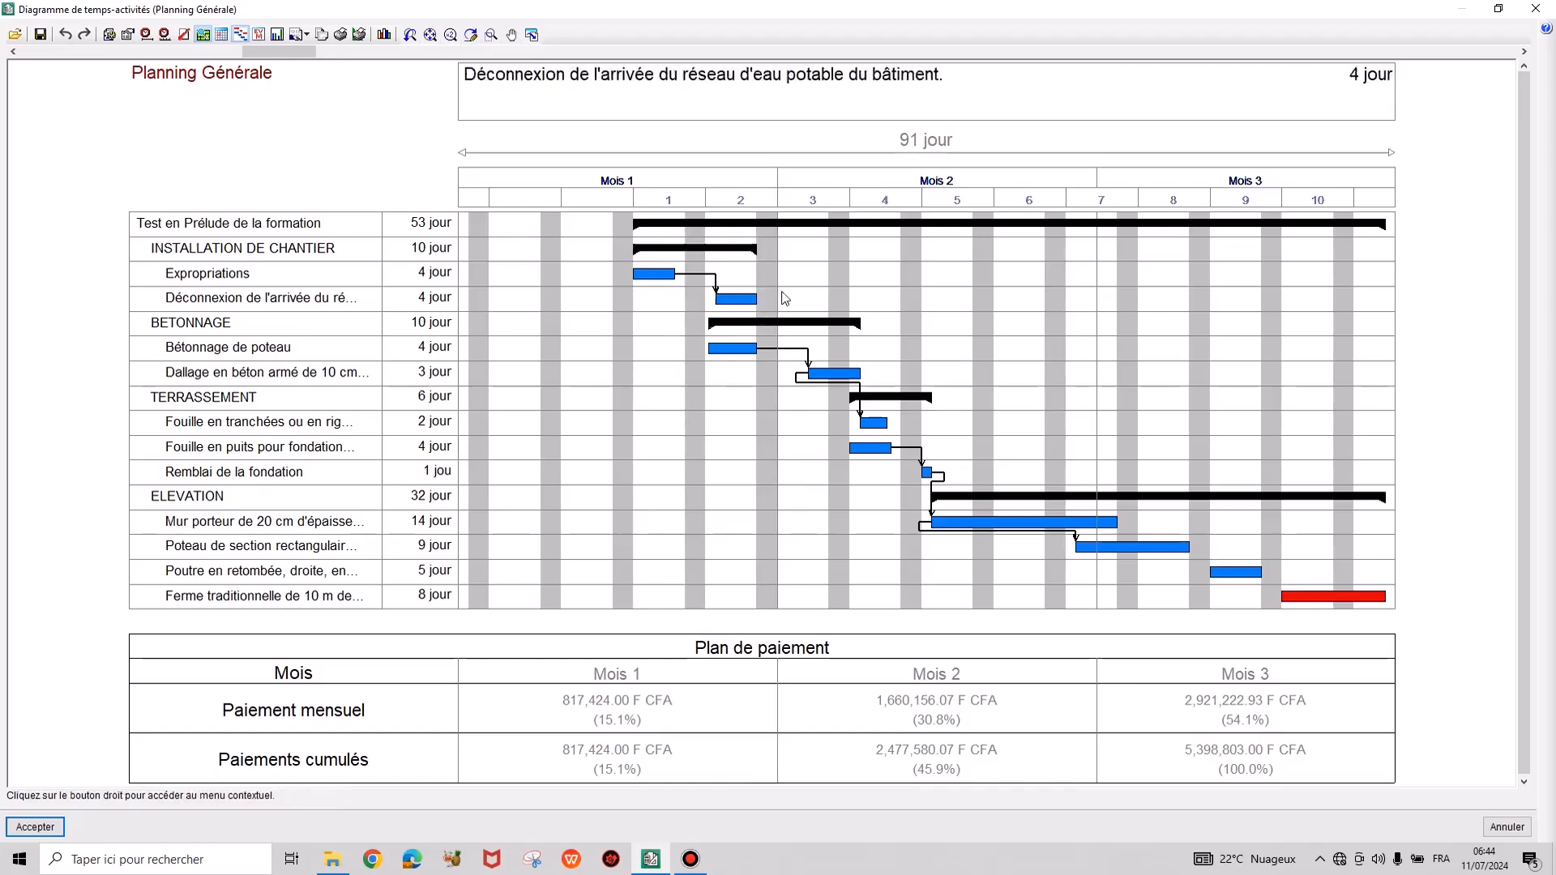
left_click(66, 35)
left_click(66, 35)
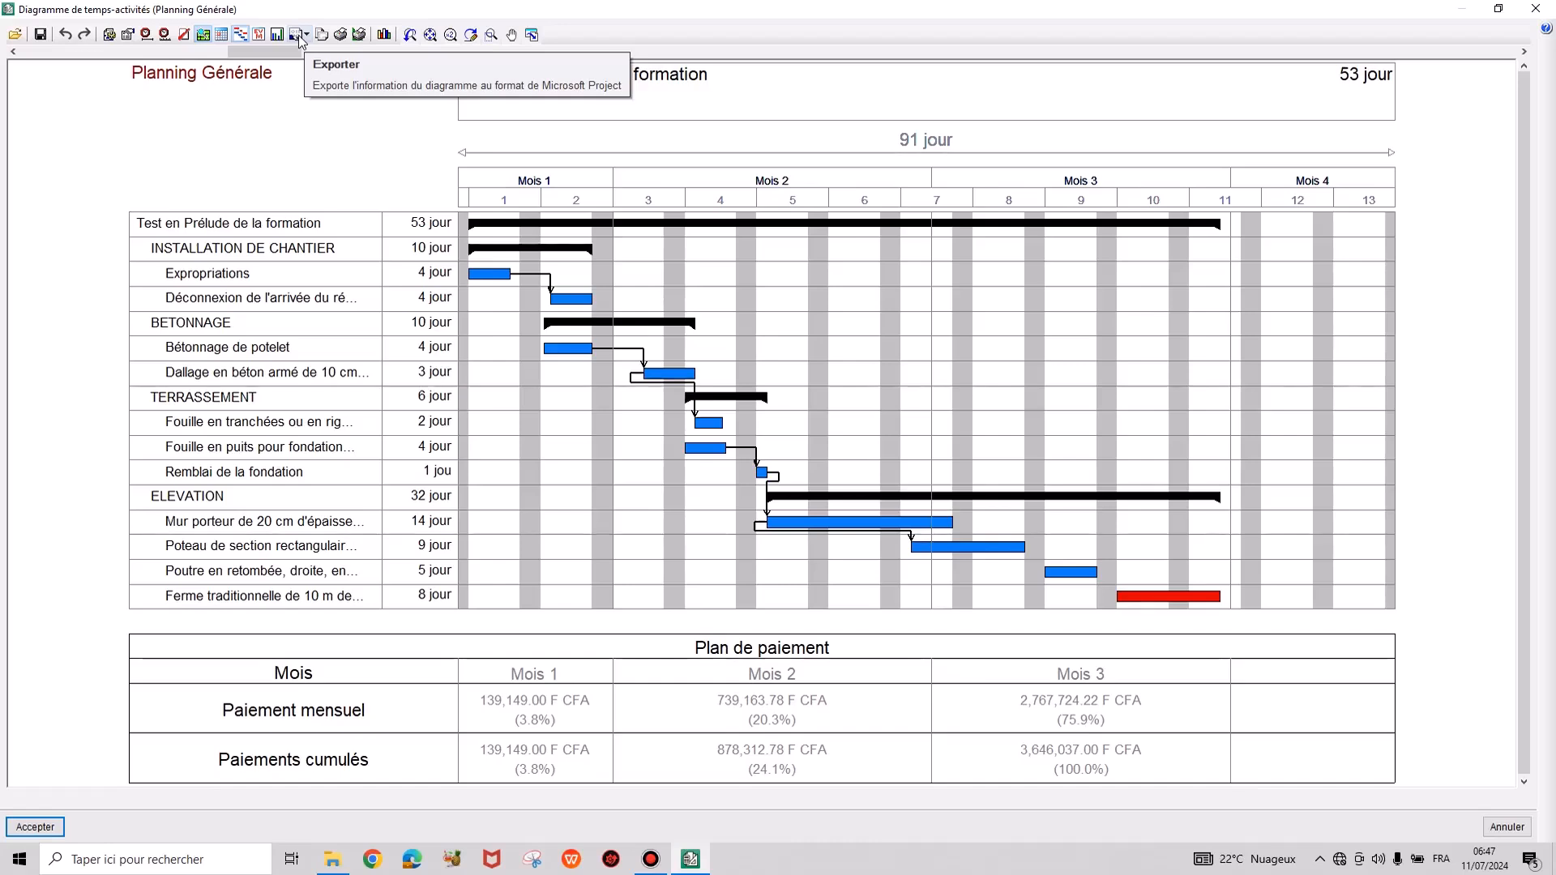
left_click(298, 35)
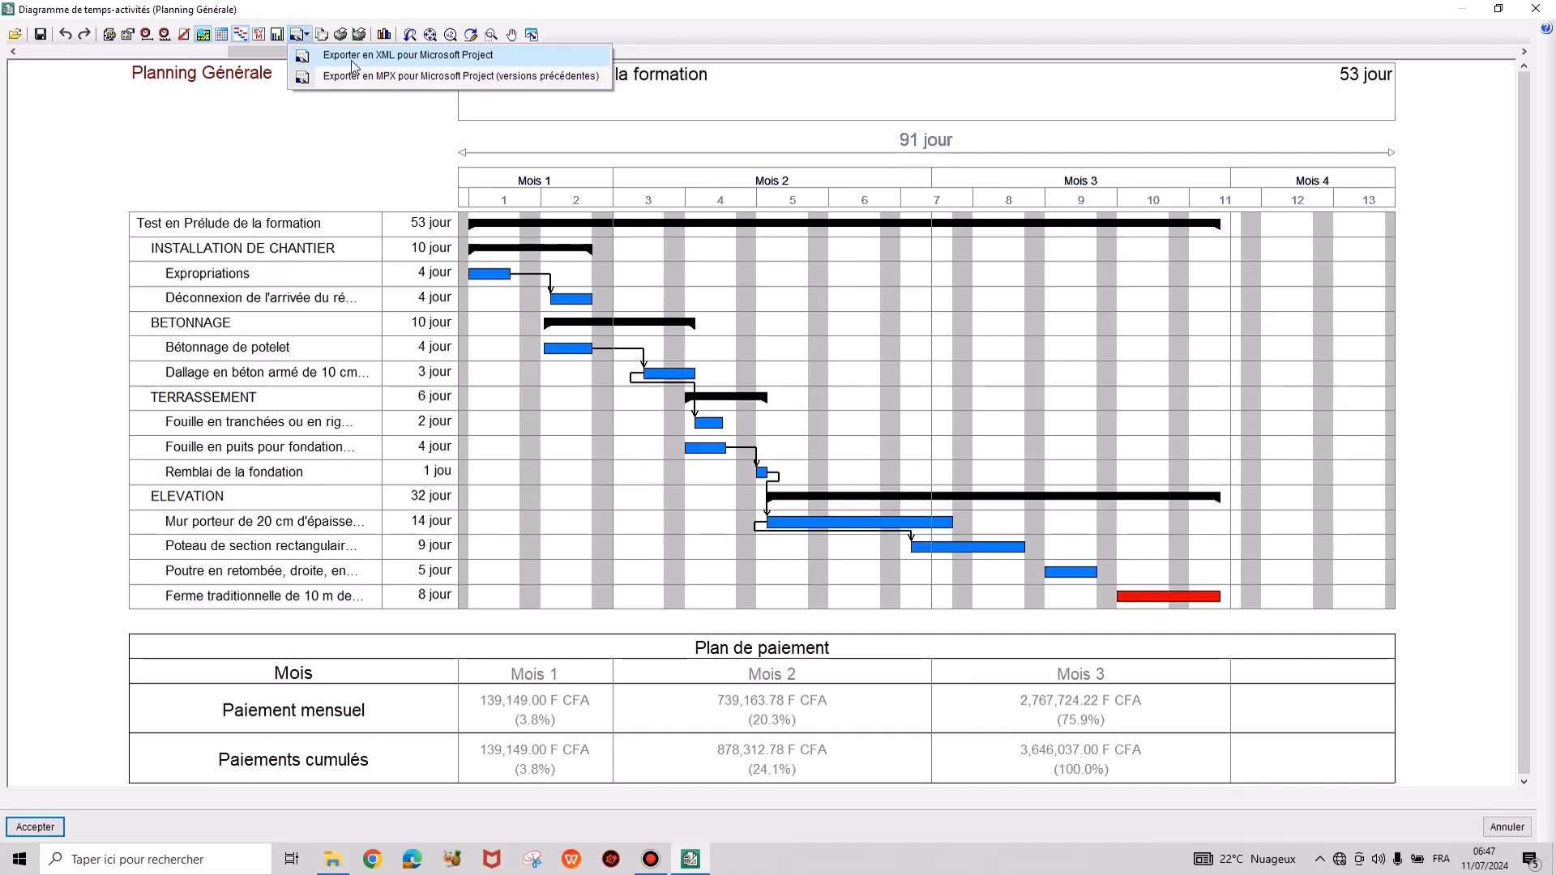
left_click(348, 5)
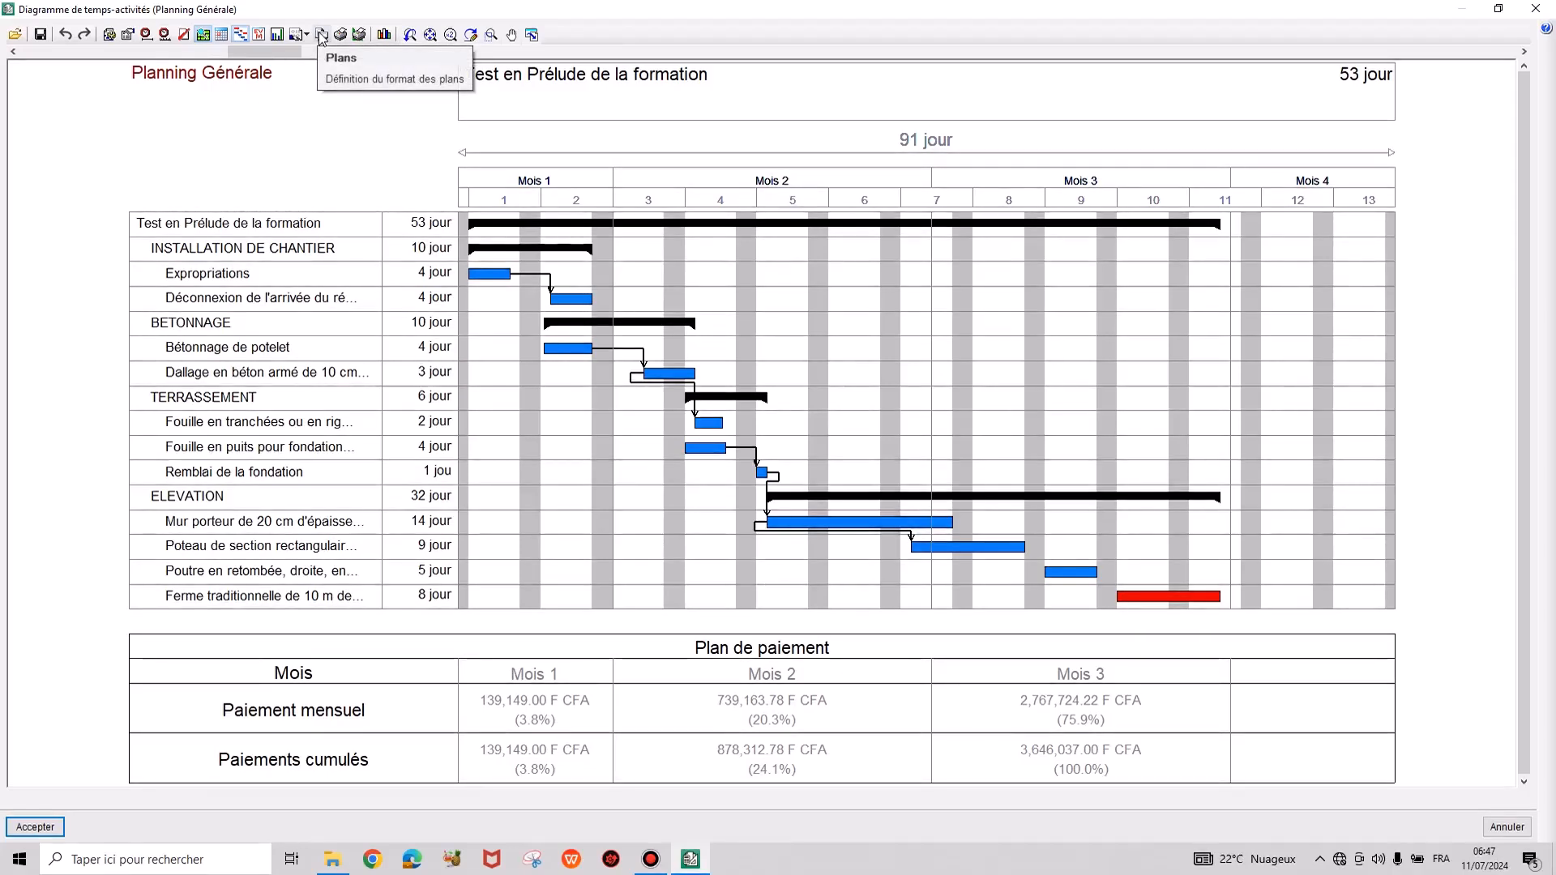
Try a grey background for the diagram and restore the white one.
left_click(385, 36)
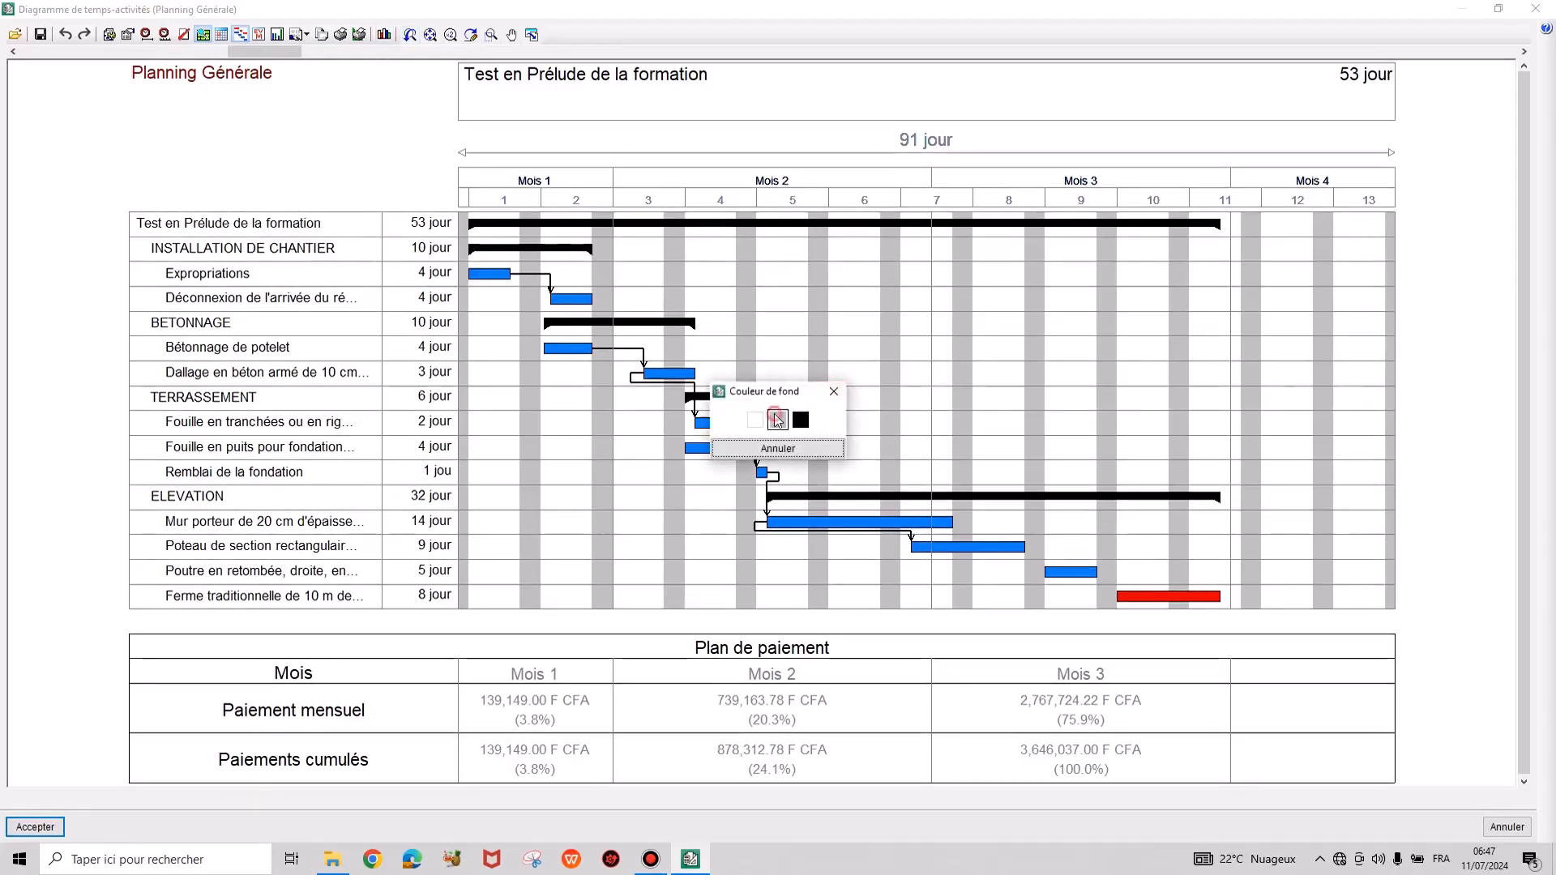
left_click(777, 419)
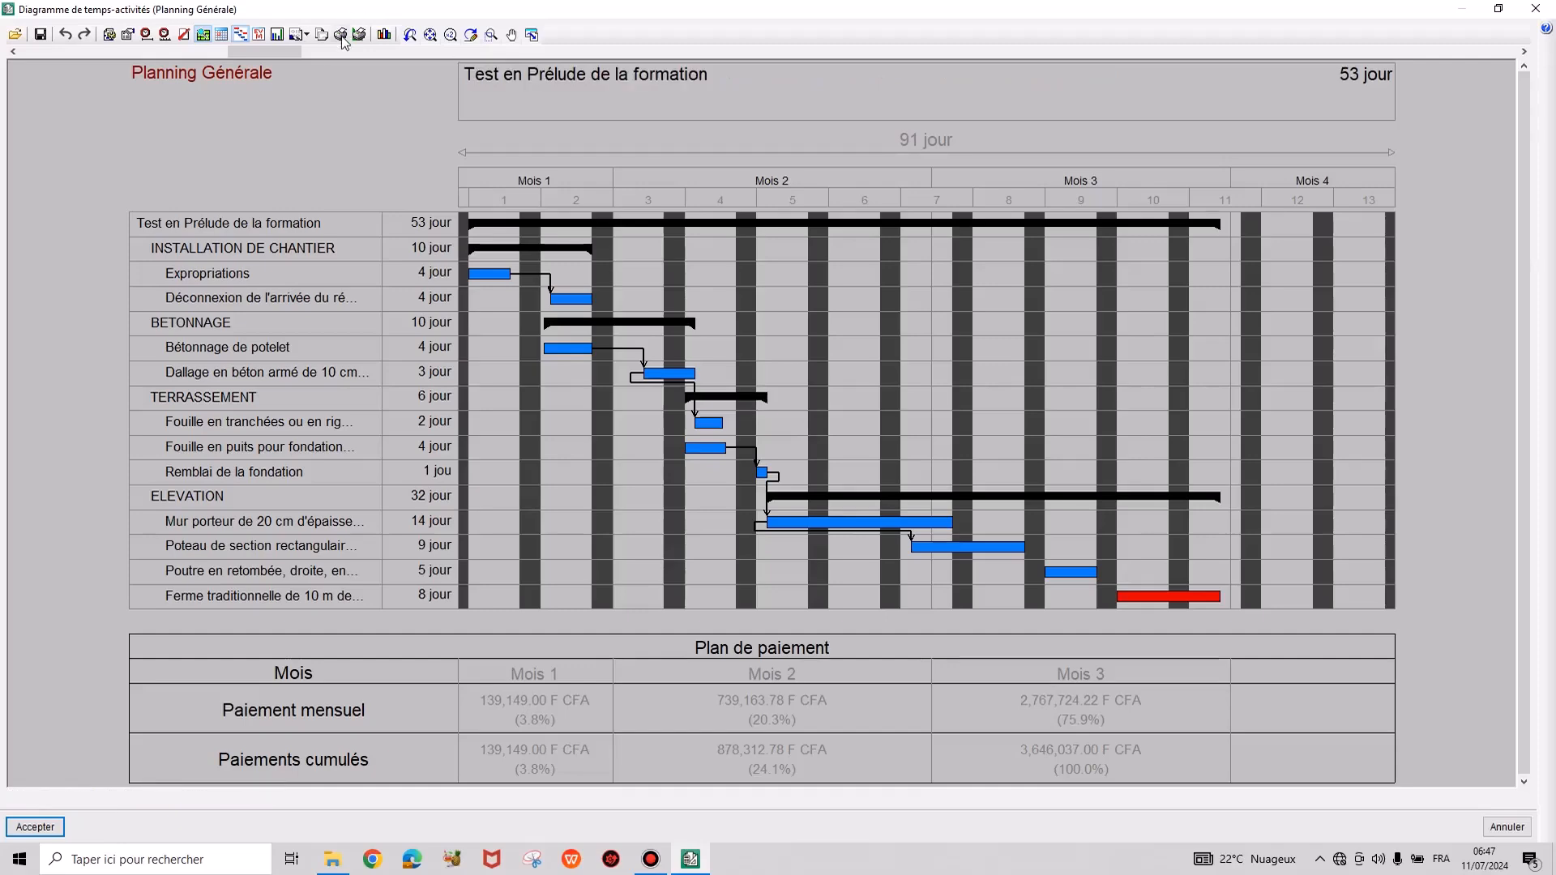
left_click(385, 36)
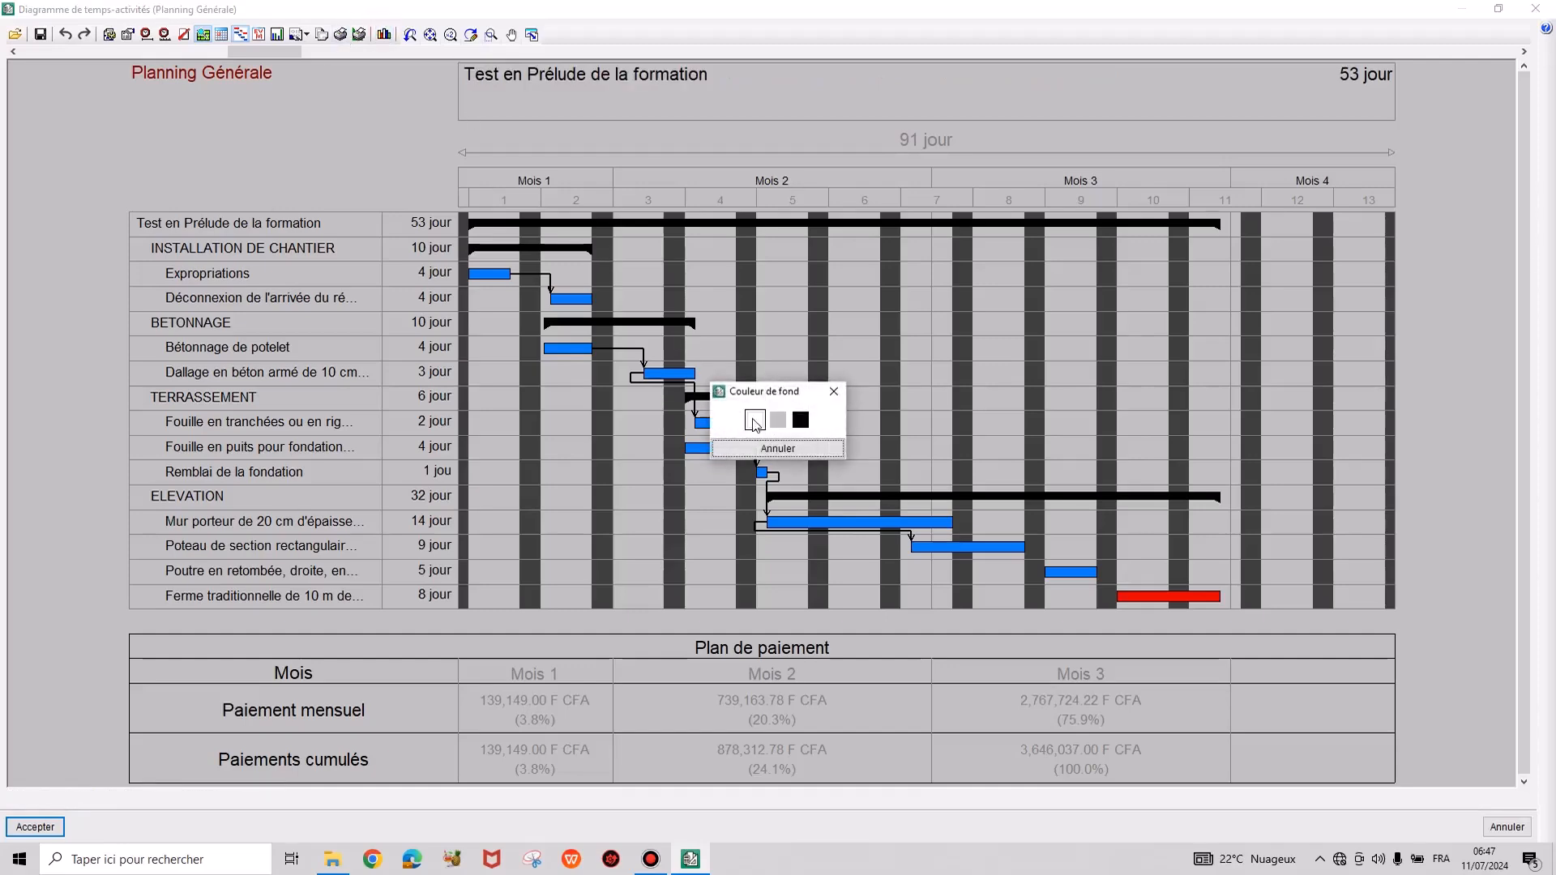
left_click(752, 417)
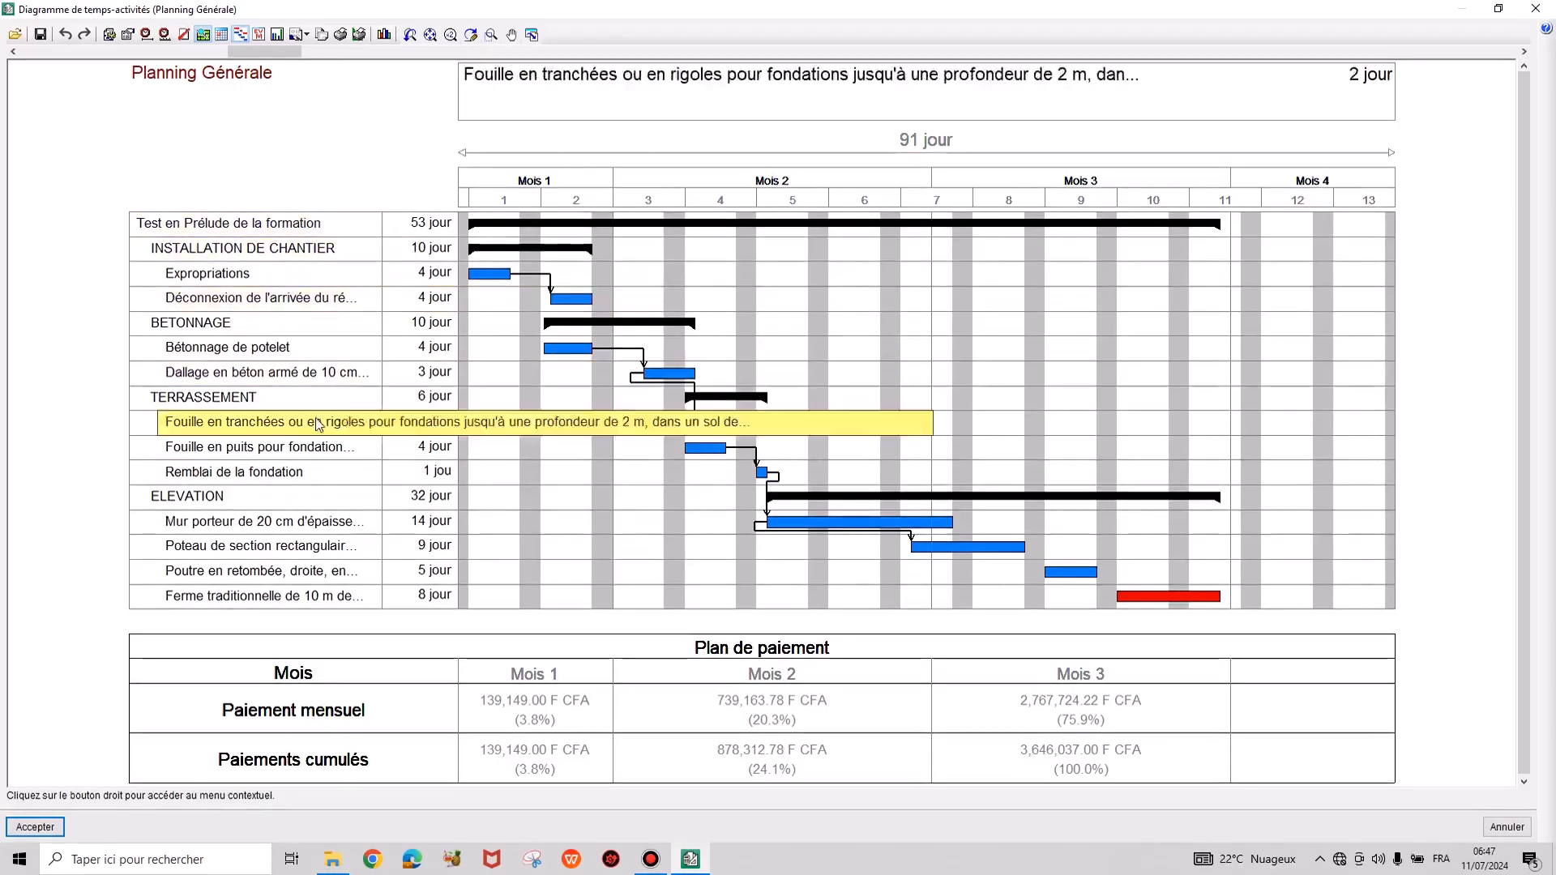
Examine the task information of Expropriations and Bétonnage de potelet, including amount, output and duration, without changing it.
right_click(334, 259)
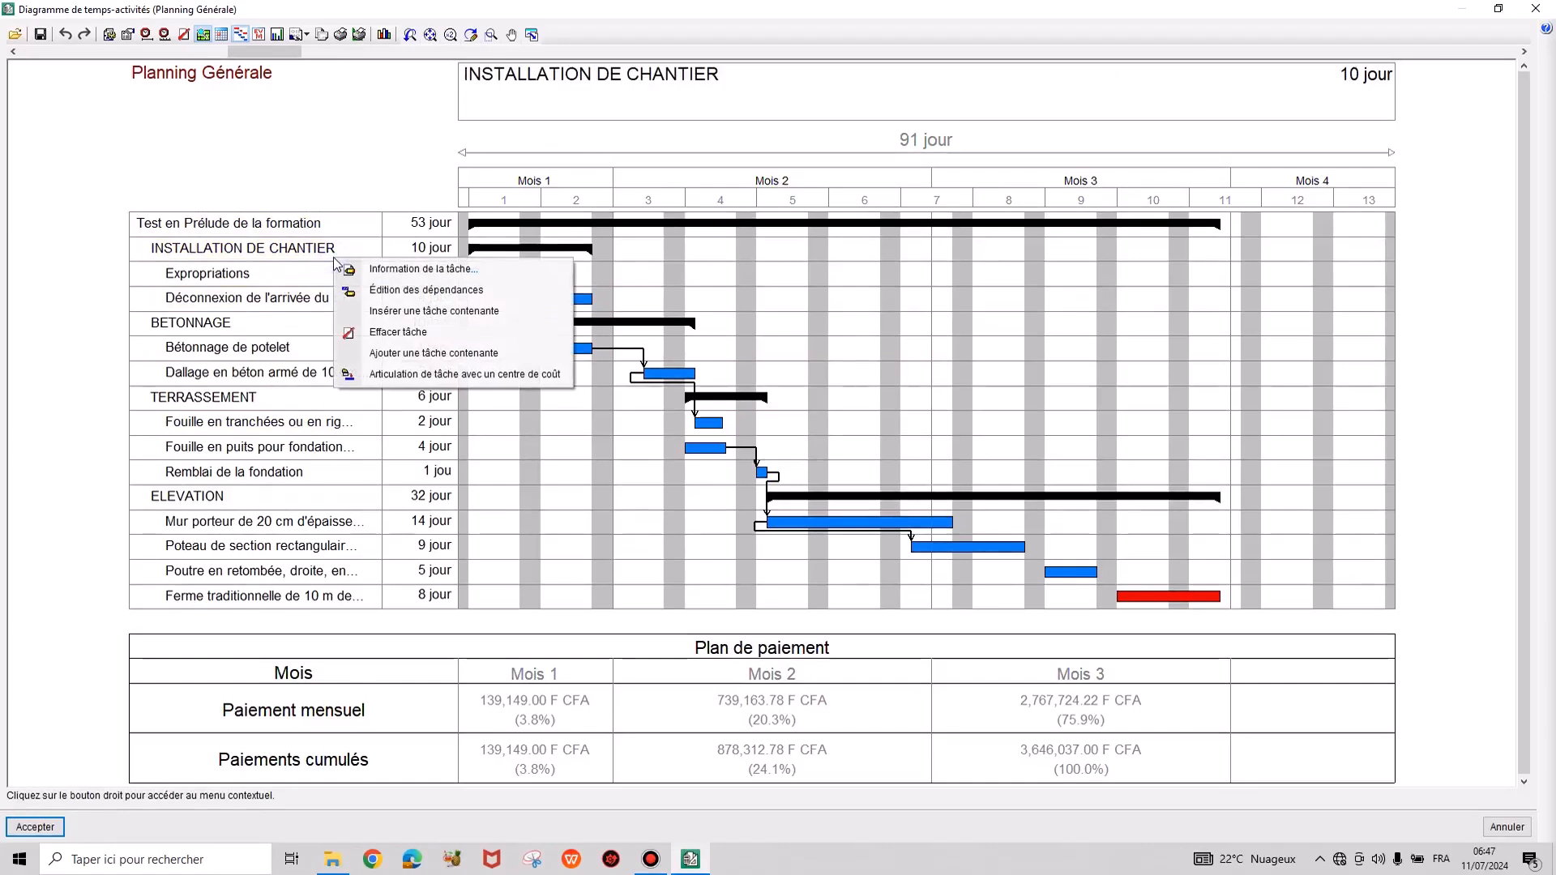
left_click(350, 234)
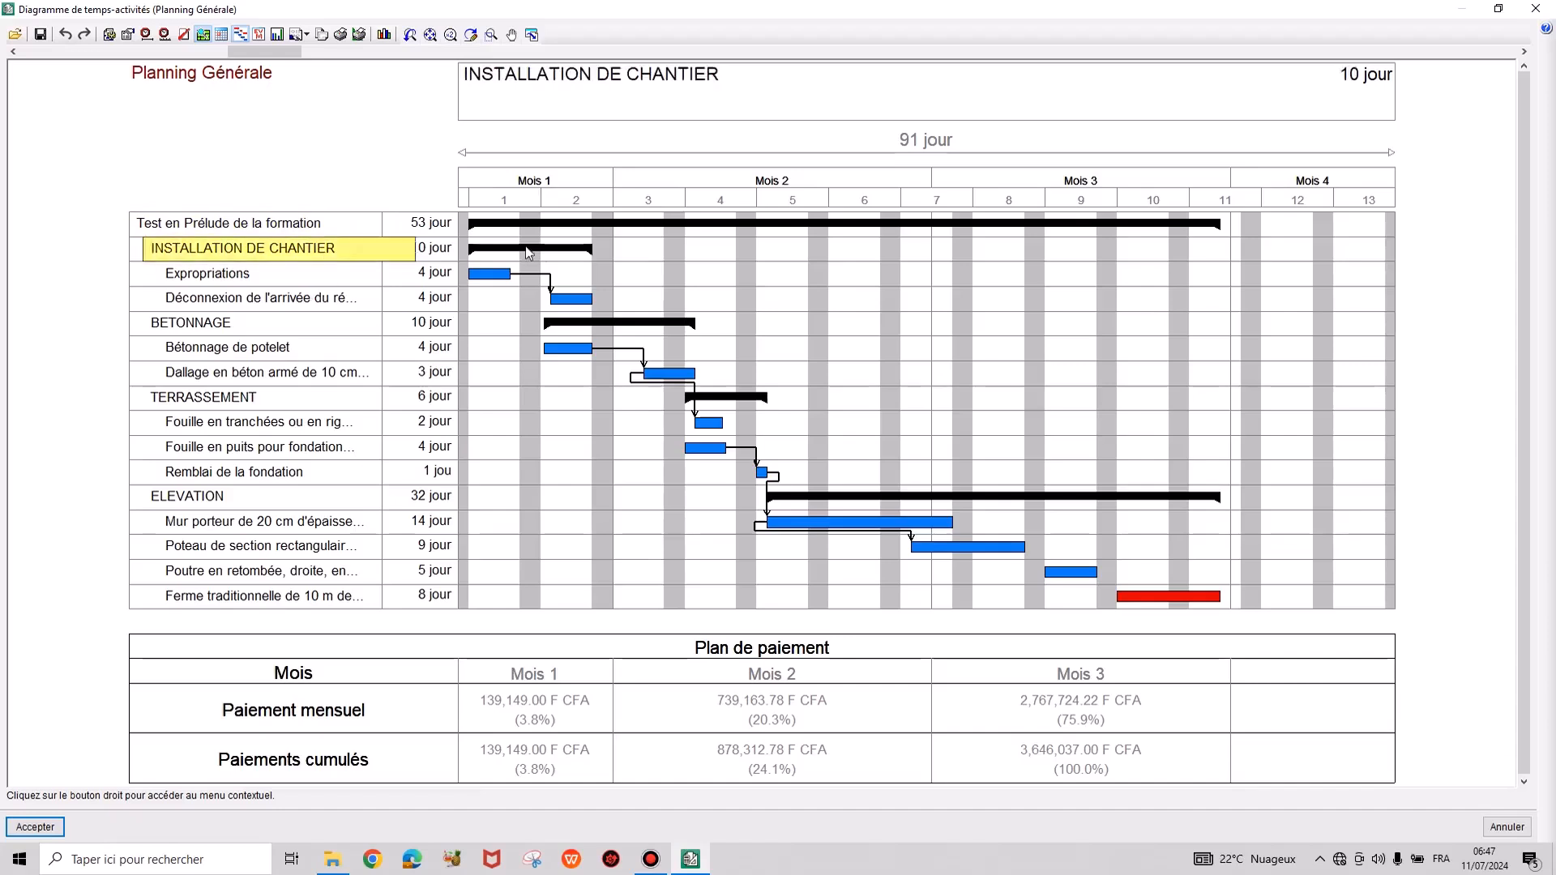
right_click(496, 280)
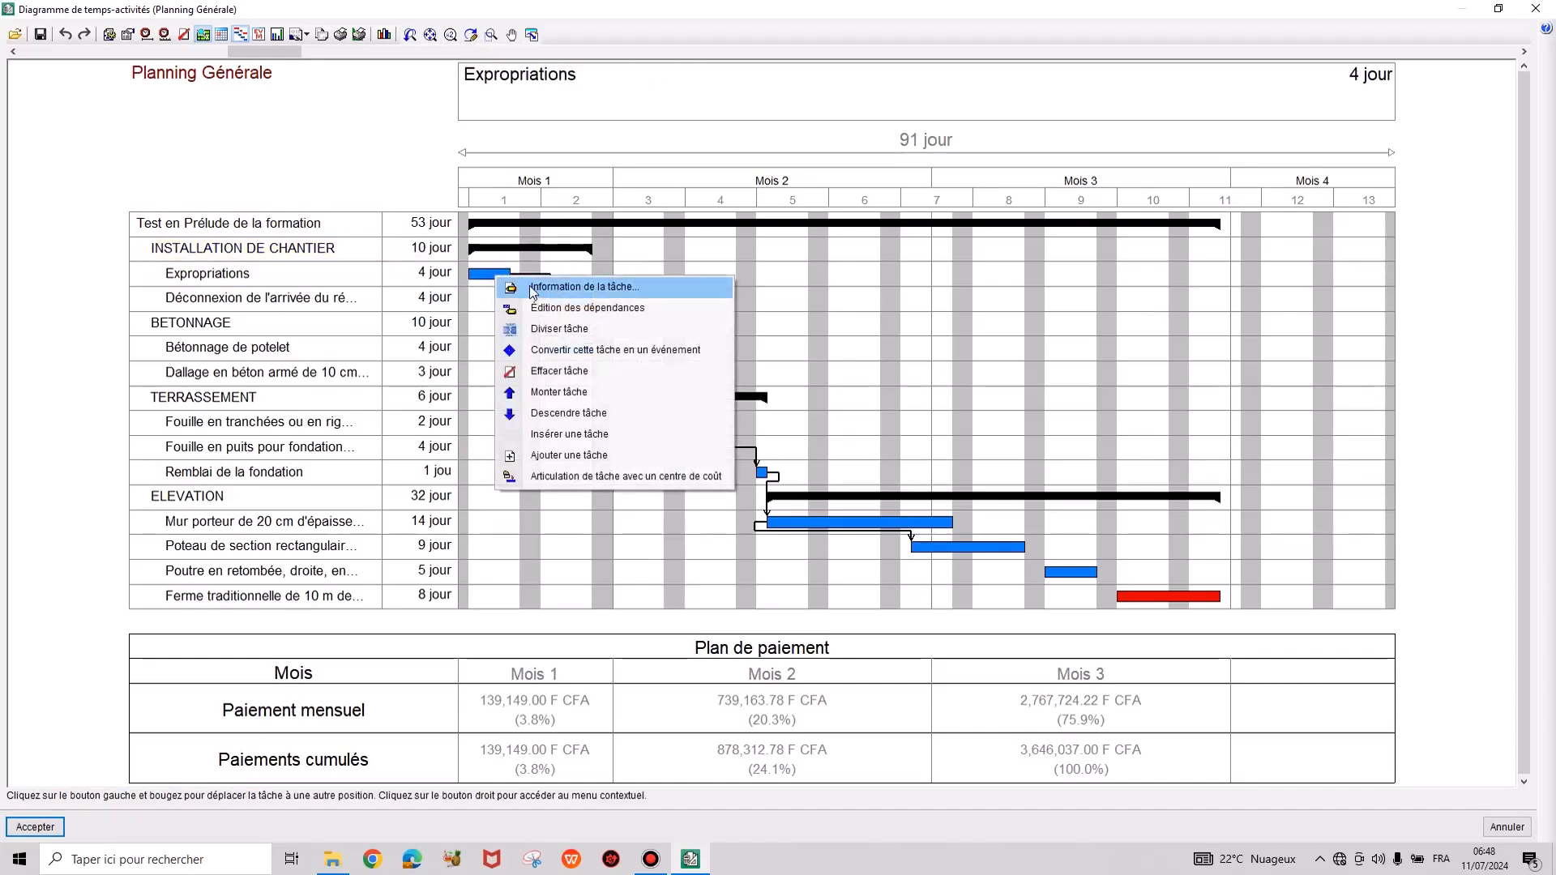
left_click(533, 287)
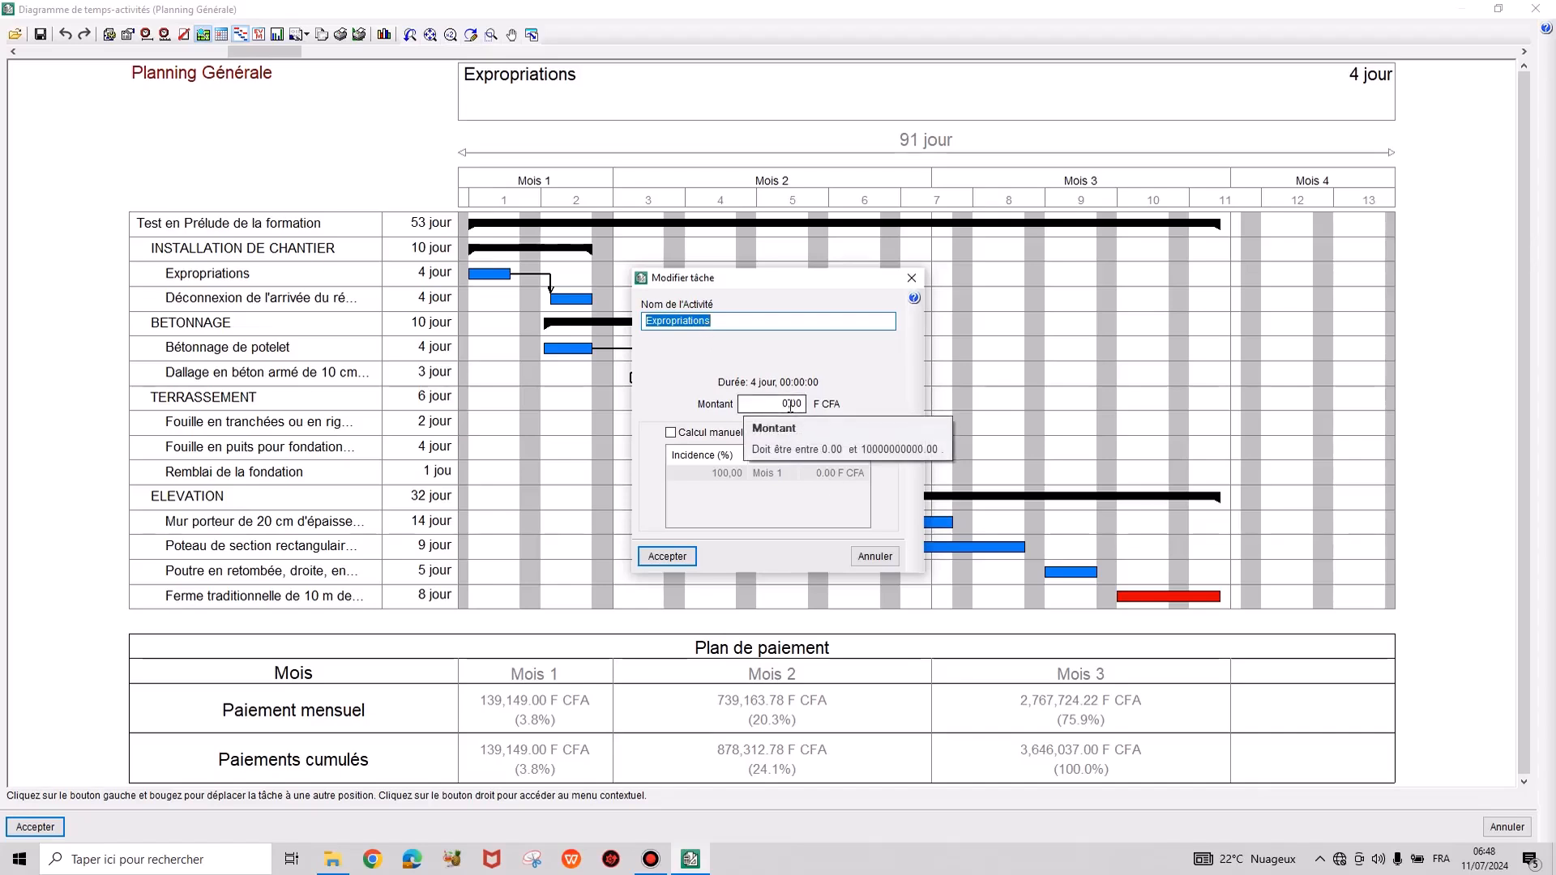
left_click(911, 277)
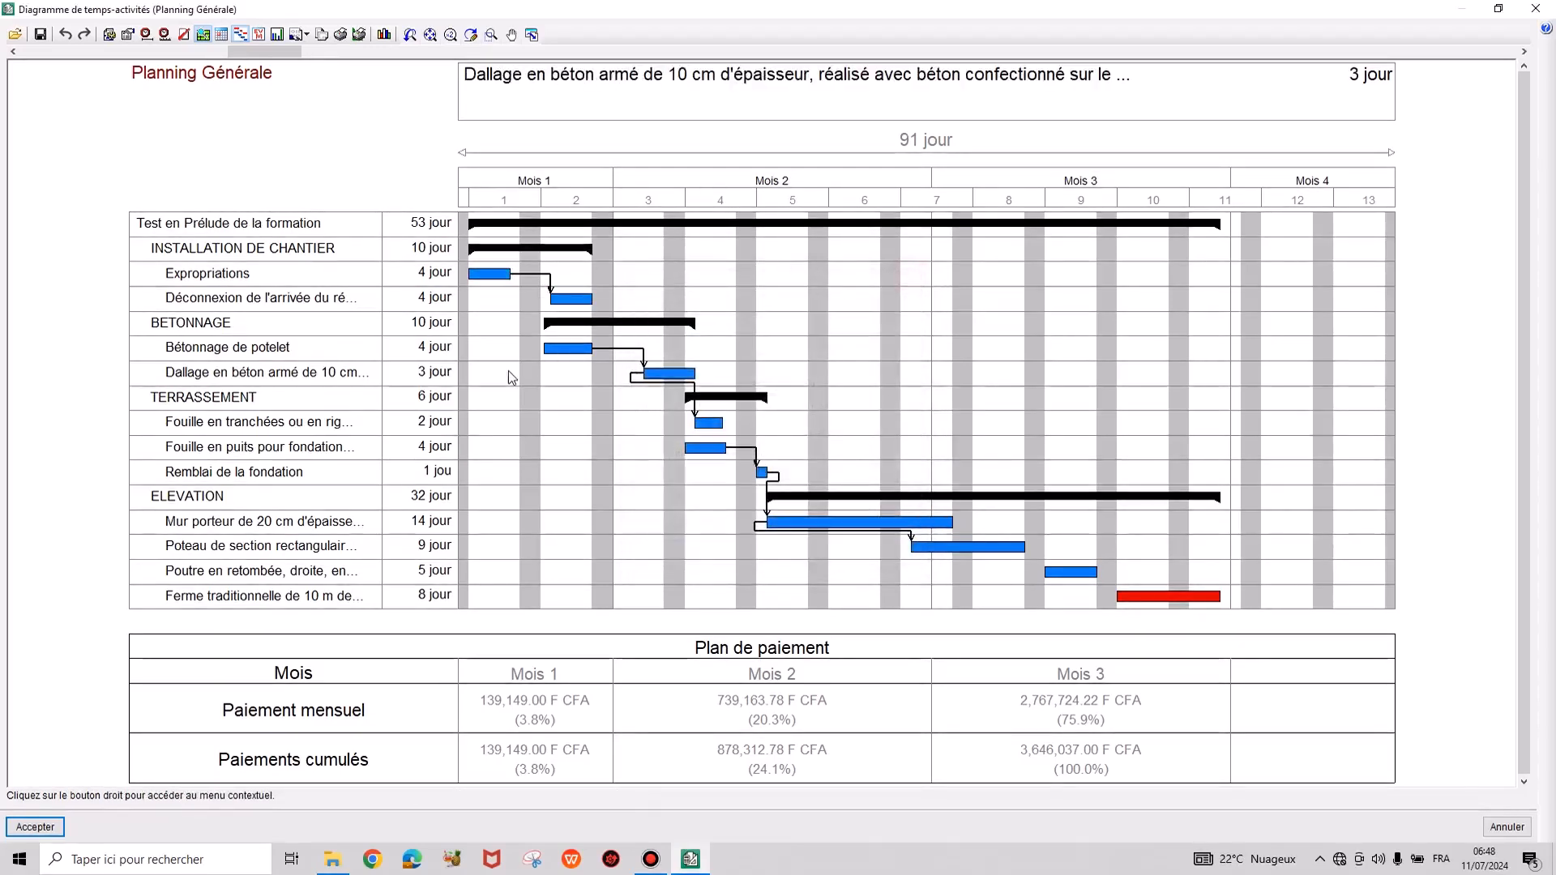
right_click(564, 357)
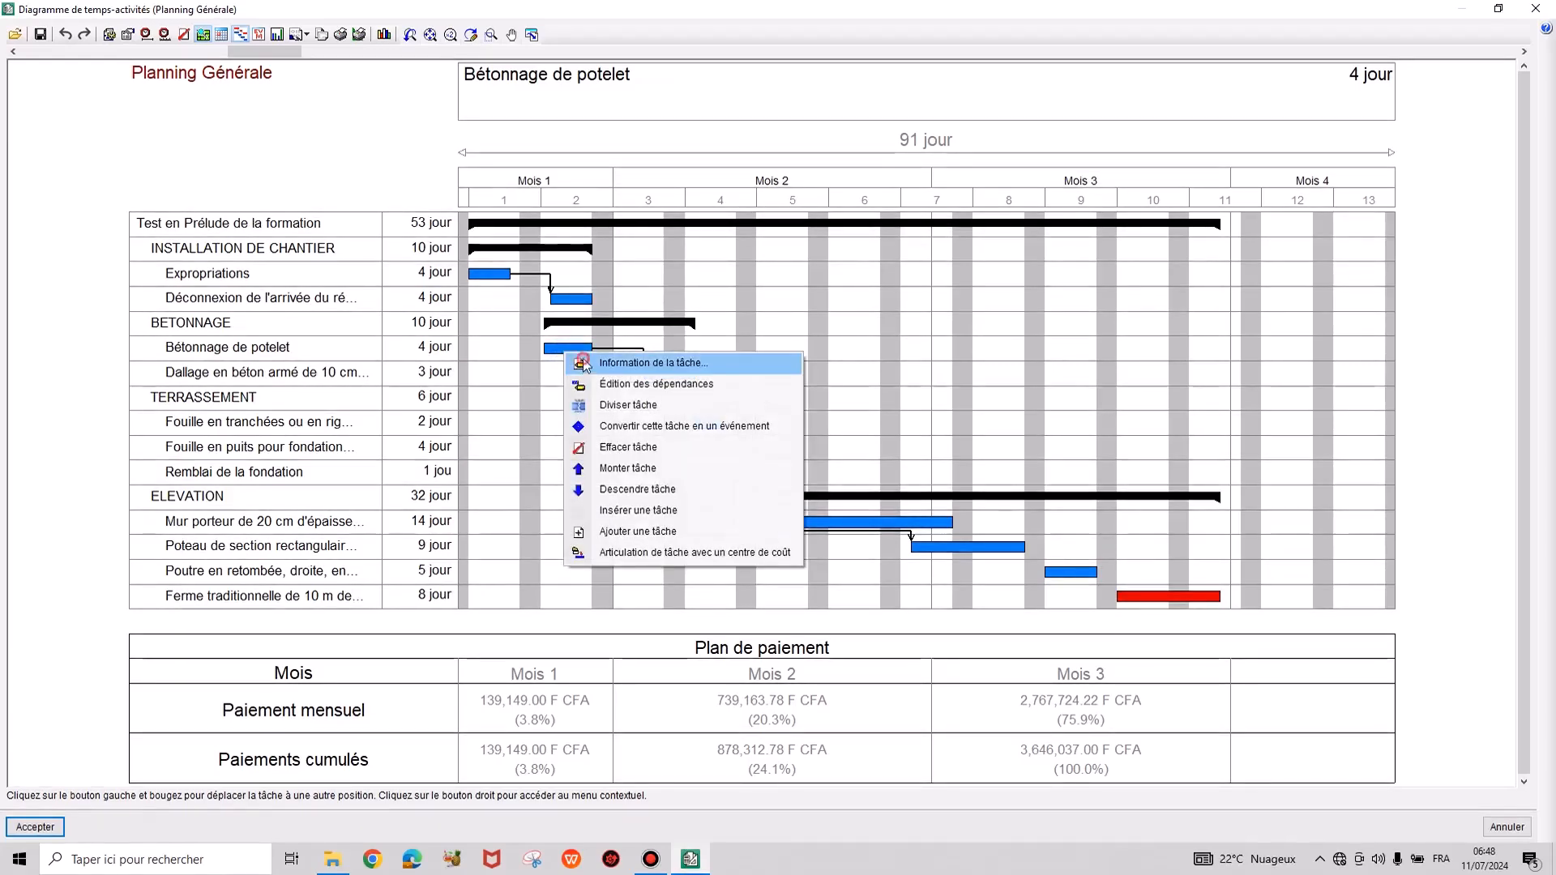
left_click(583, 360)
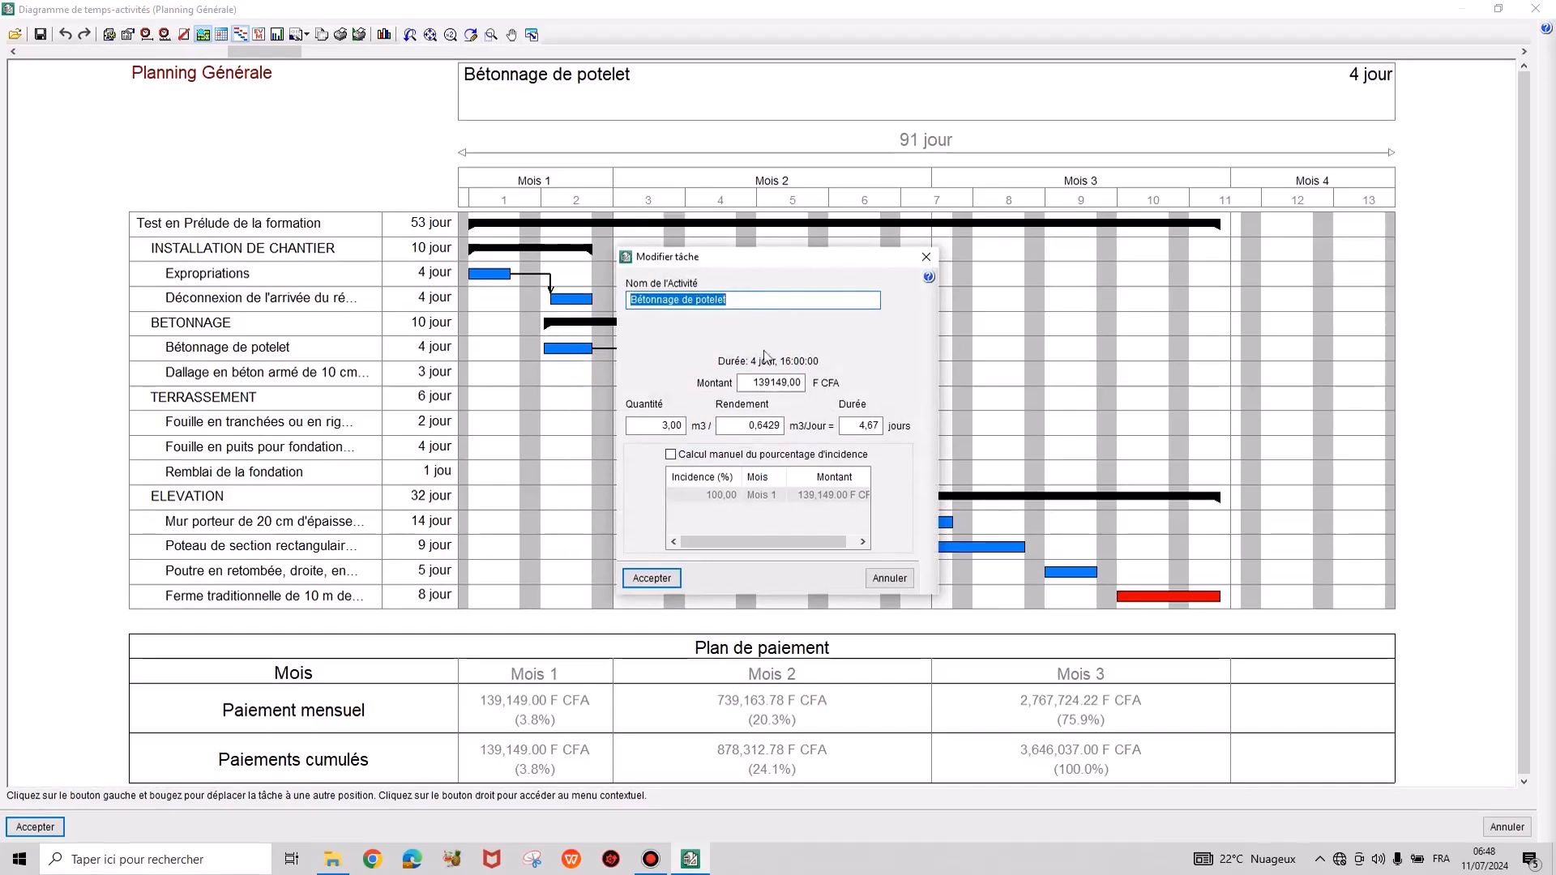
left_click(928, 257)
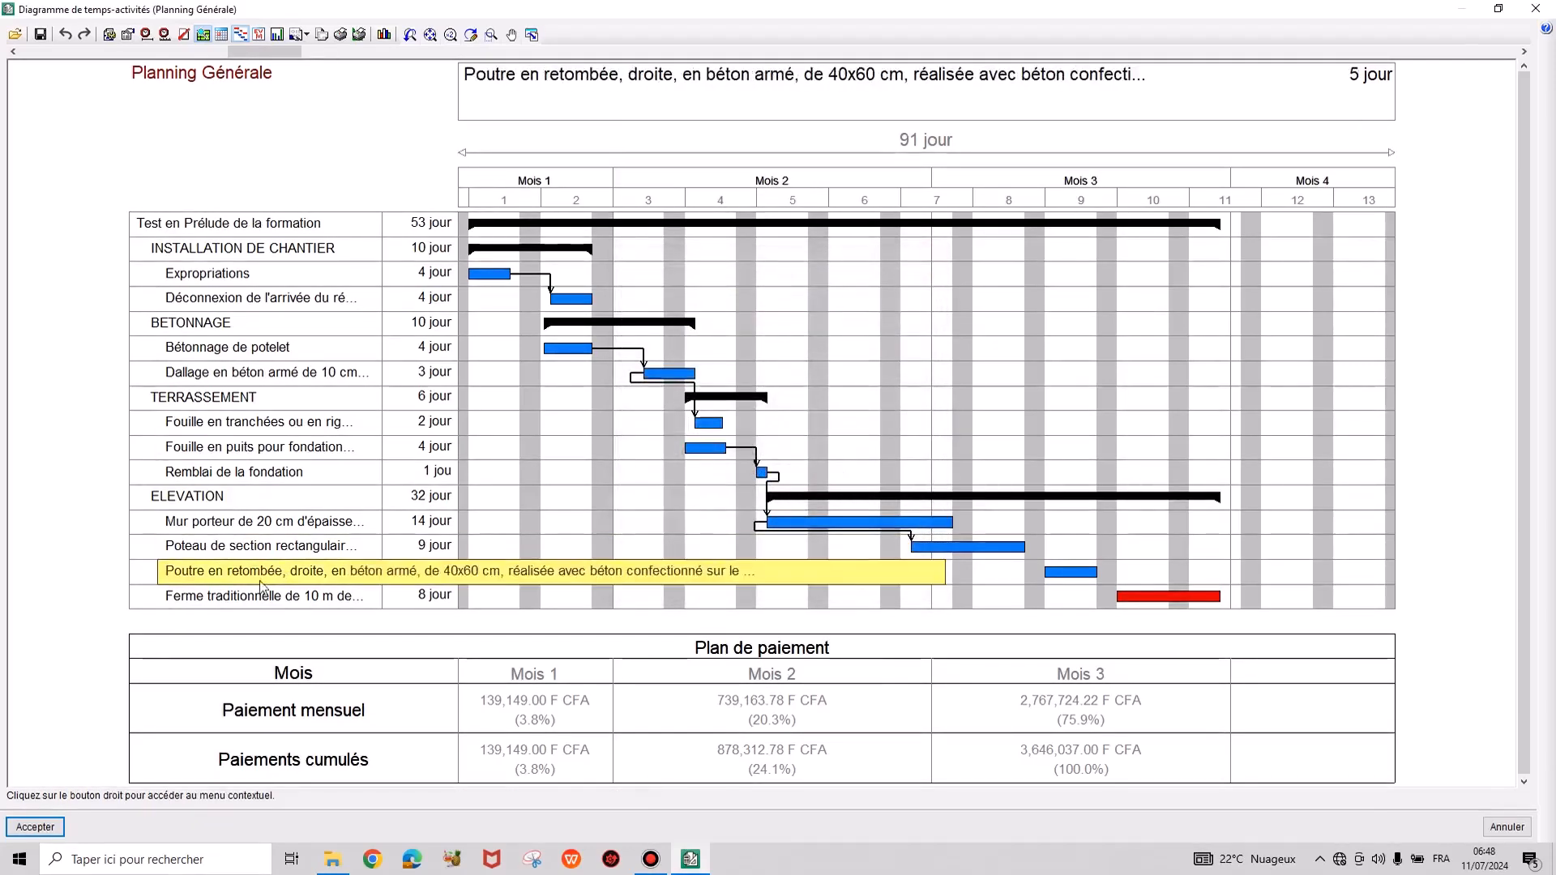
Accept the Planning Générale time-activity diagram and return to the TEST budget.
left_click(35, 827)
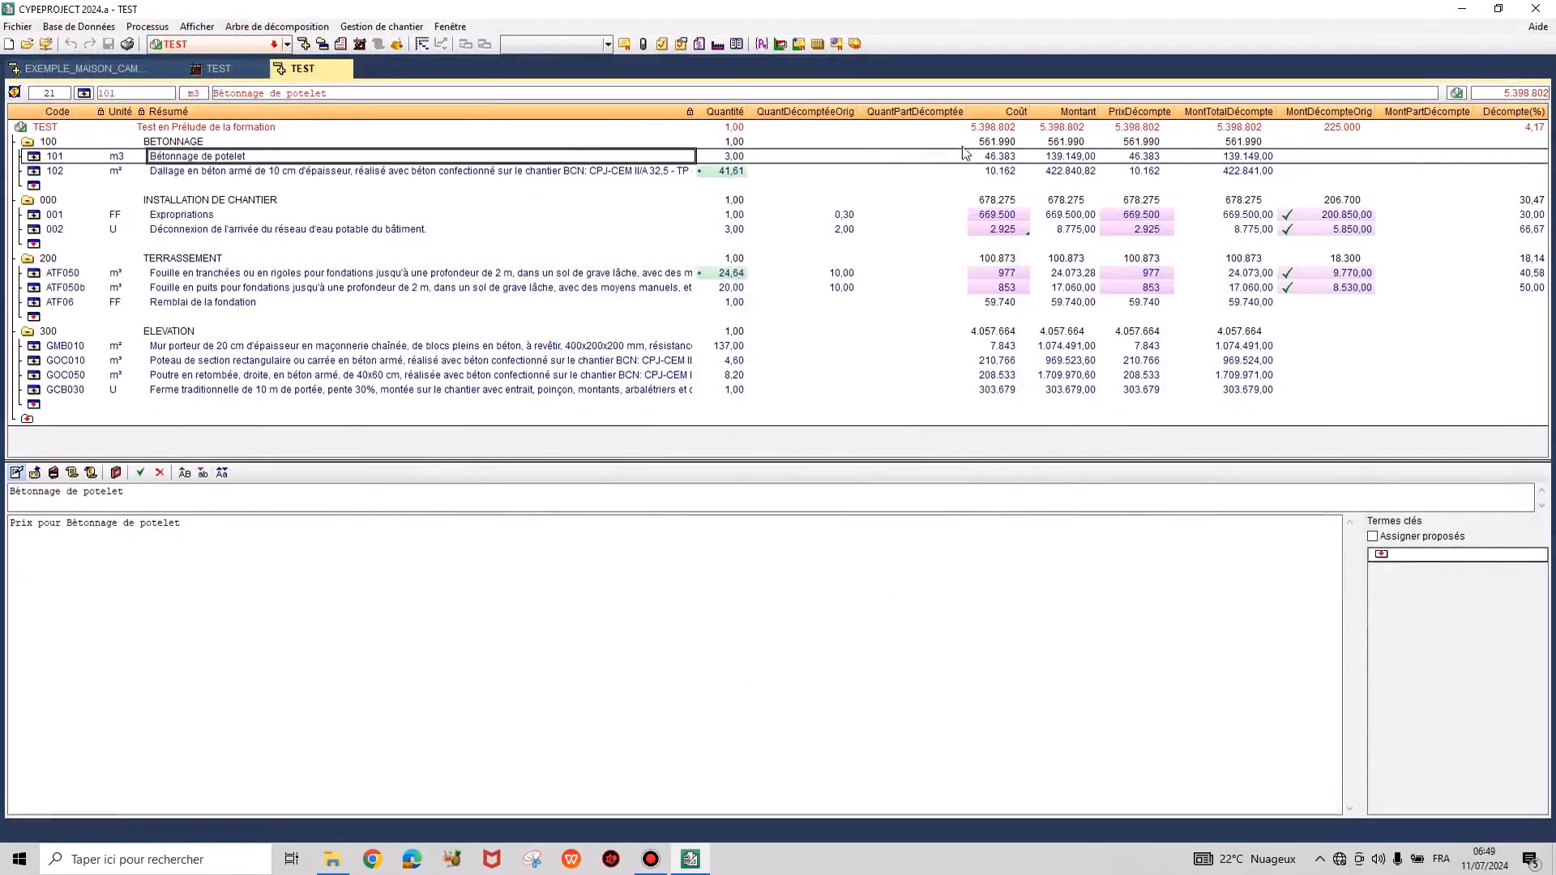
Check the amount breakdown of Bétonnage de potelet and reopen the time-activity diagram without viewing the payment plan problem details.
left_click(1091, 158)
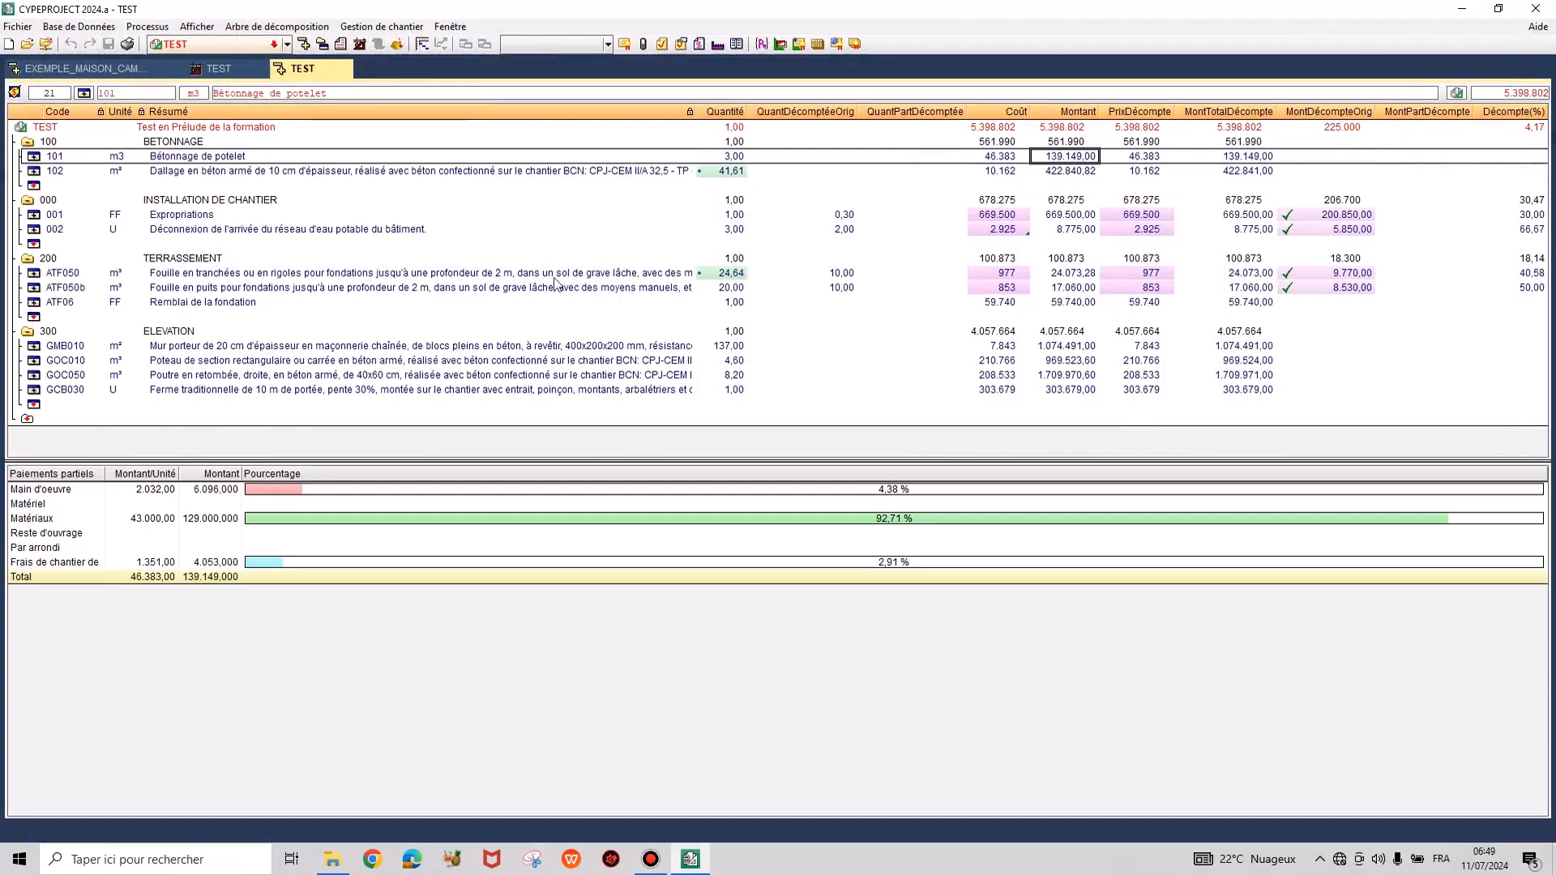
left_click(183, 156)
right_click(184, 156)
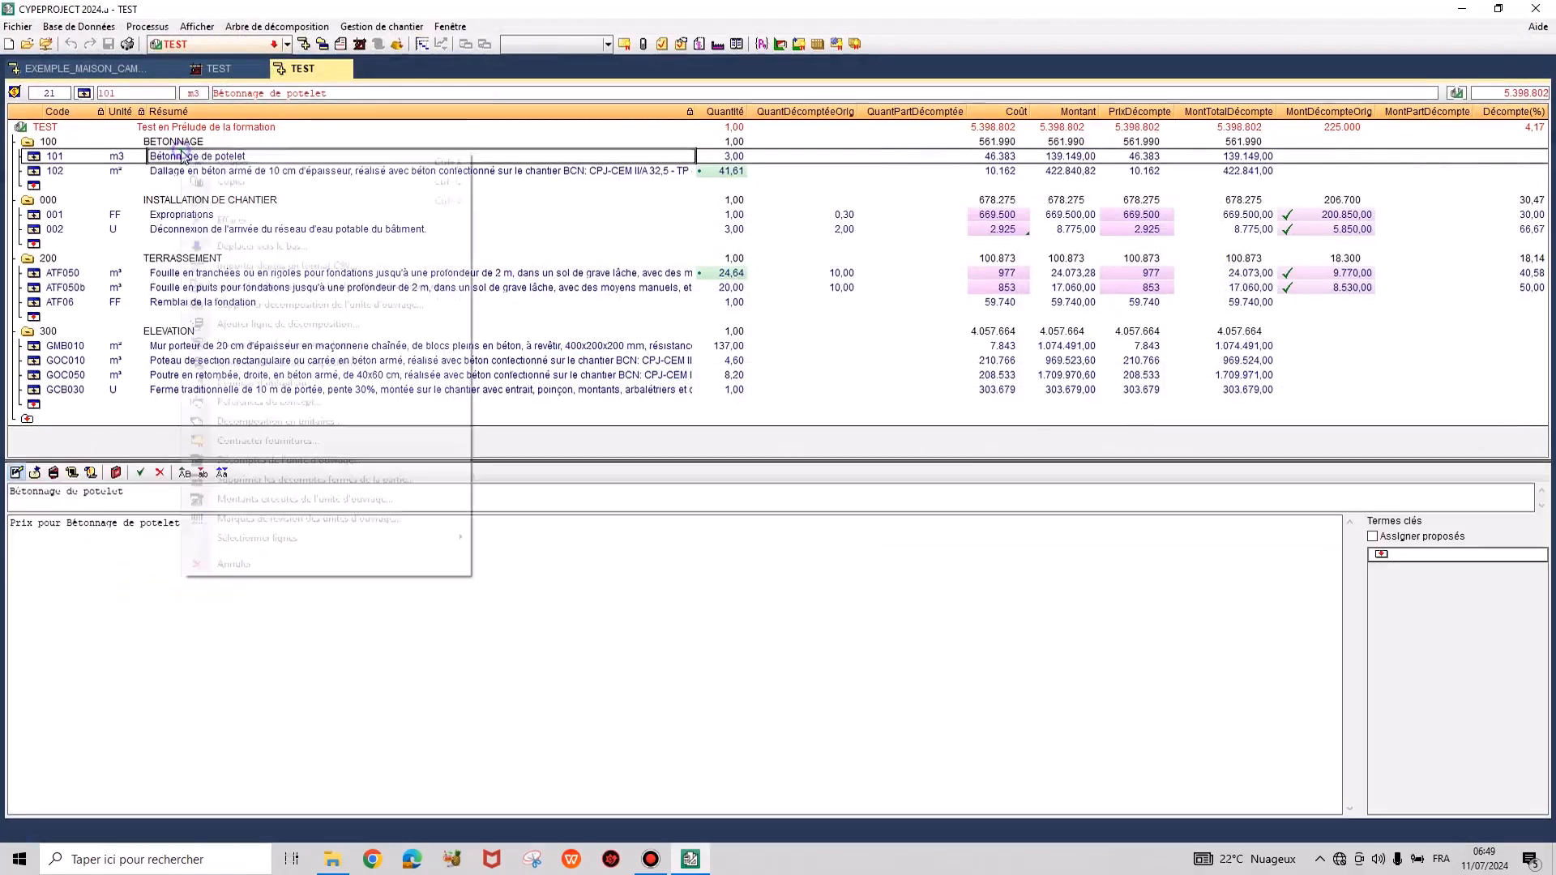
left_click(421, 47)
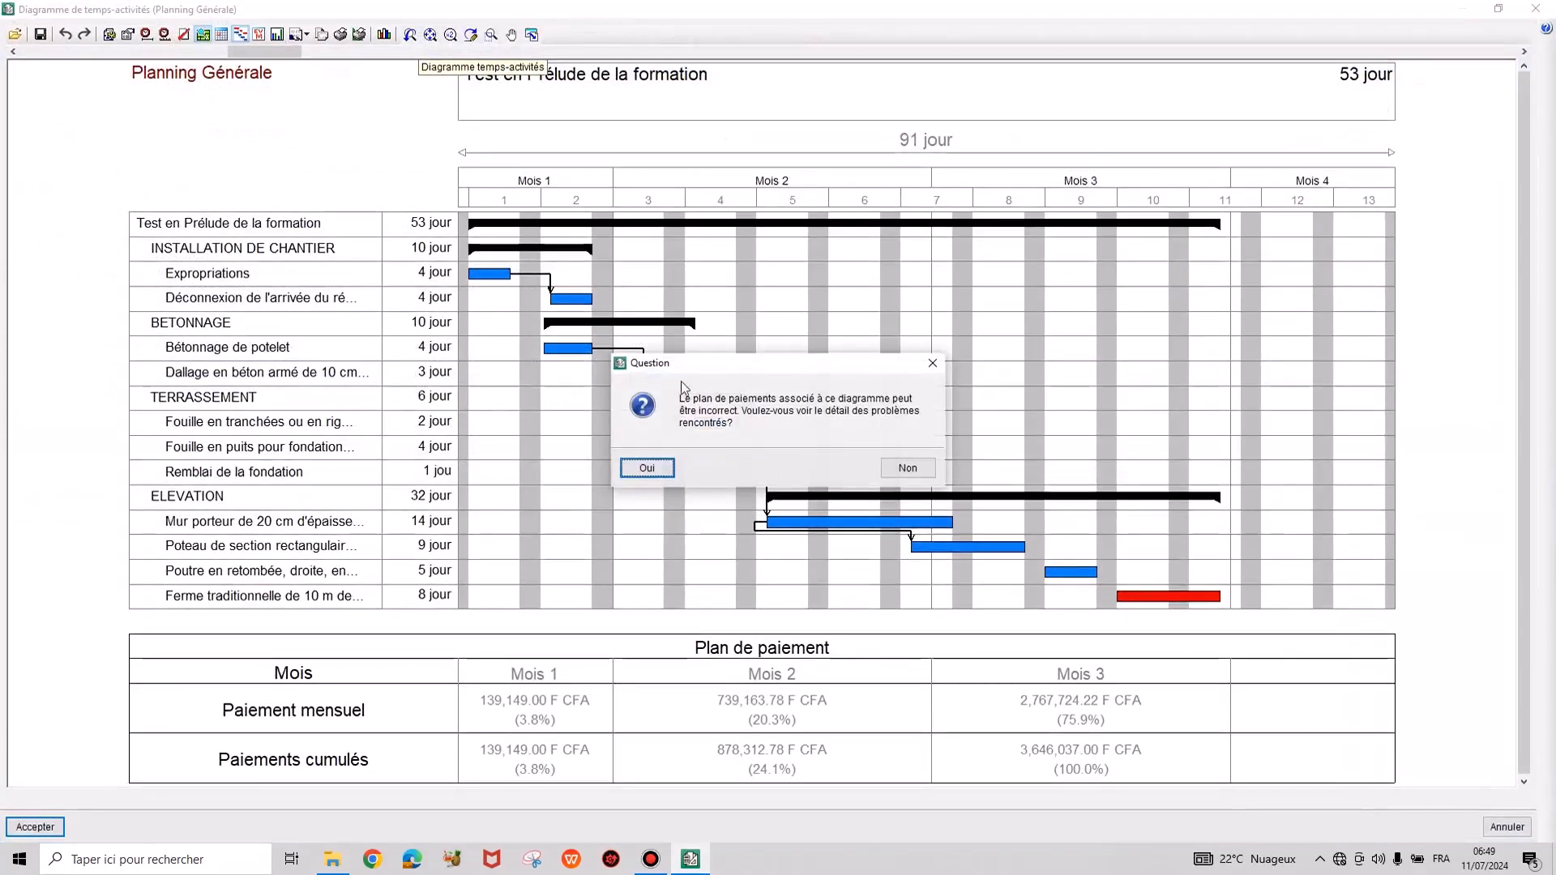
left_click(927, 470)
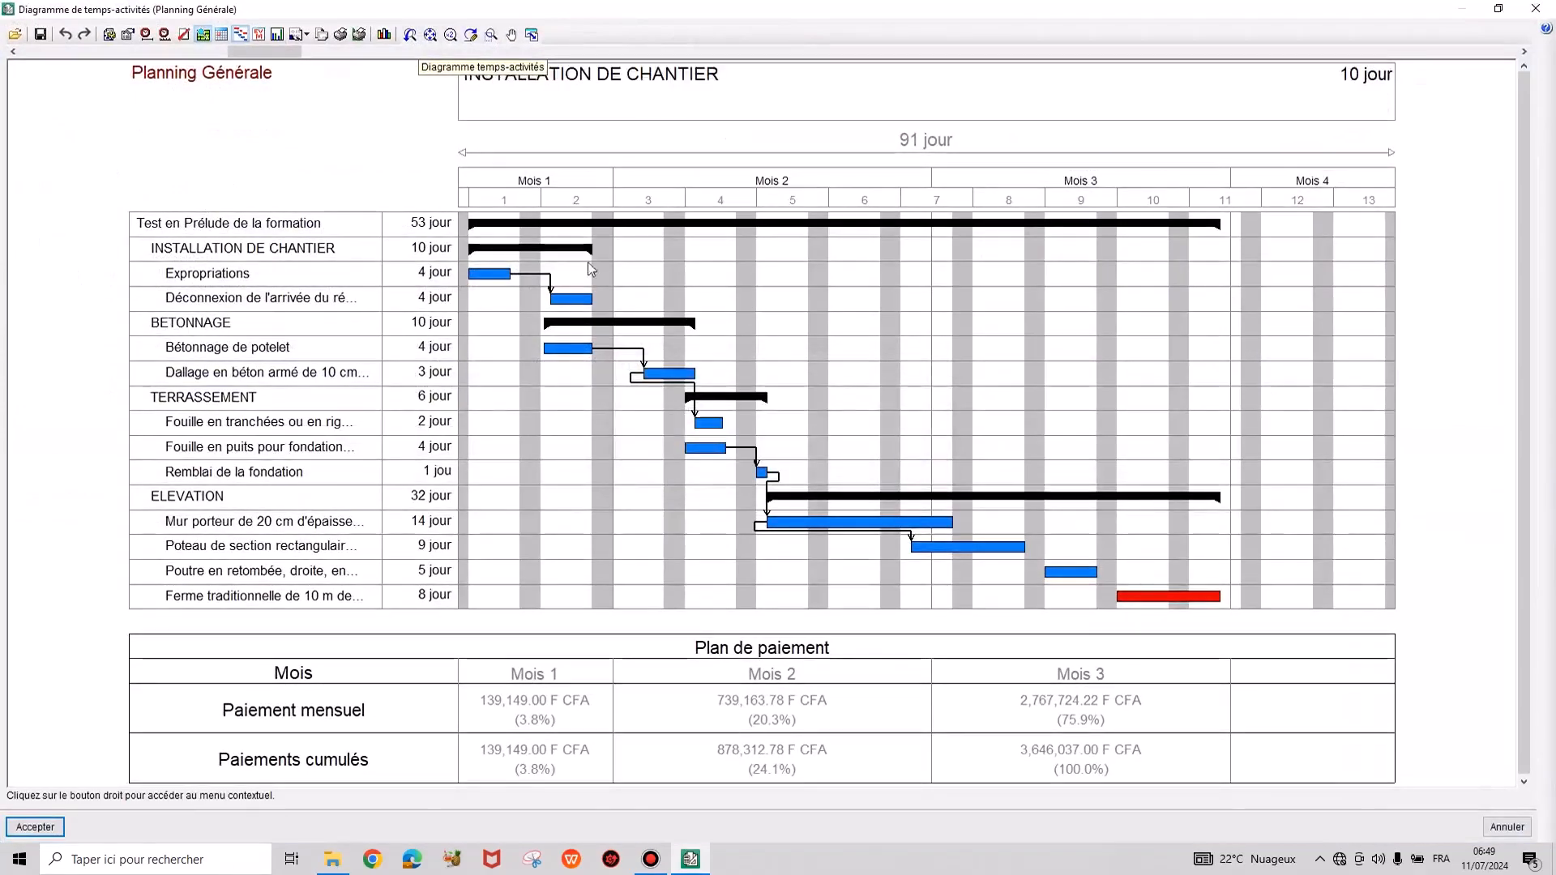
In the task information of Bétonnage de potelet, try an output of 0,9999 m3/day and a duration of 6 days.
right_click(557, 350)
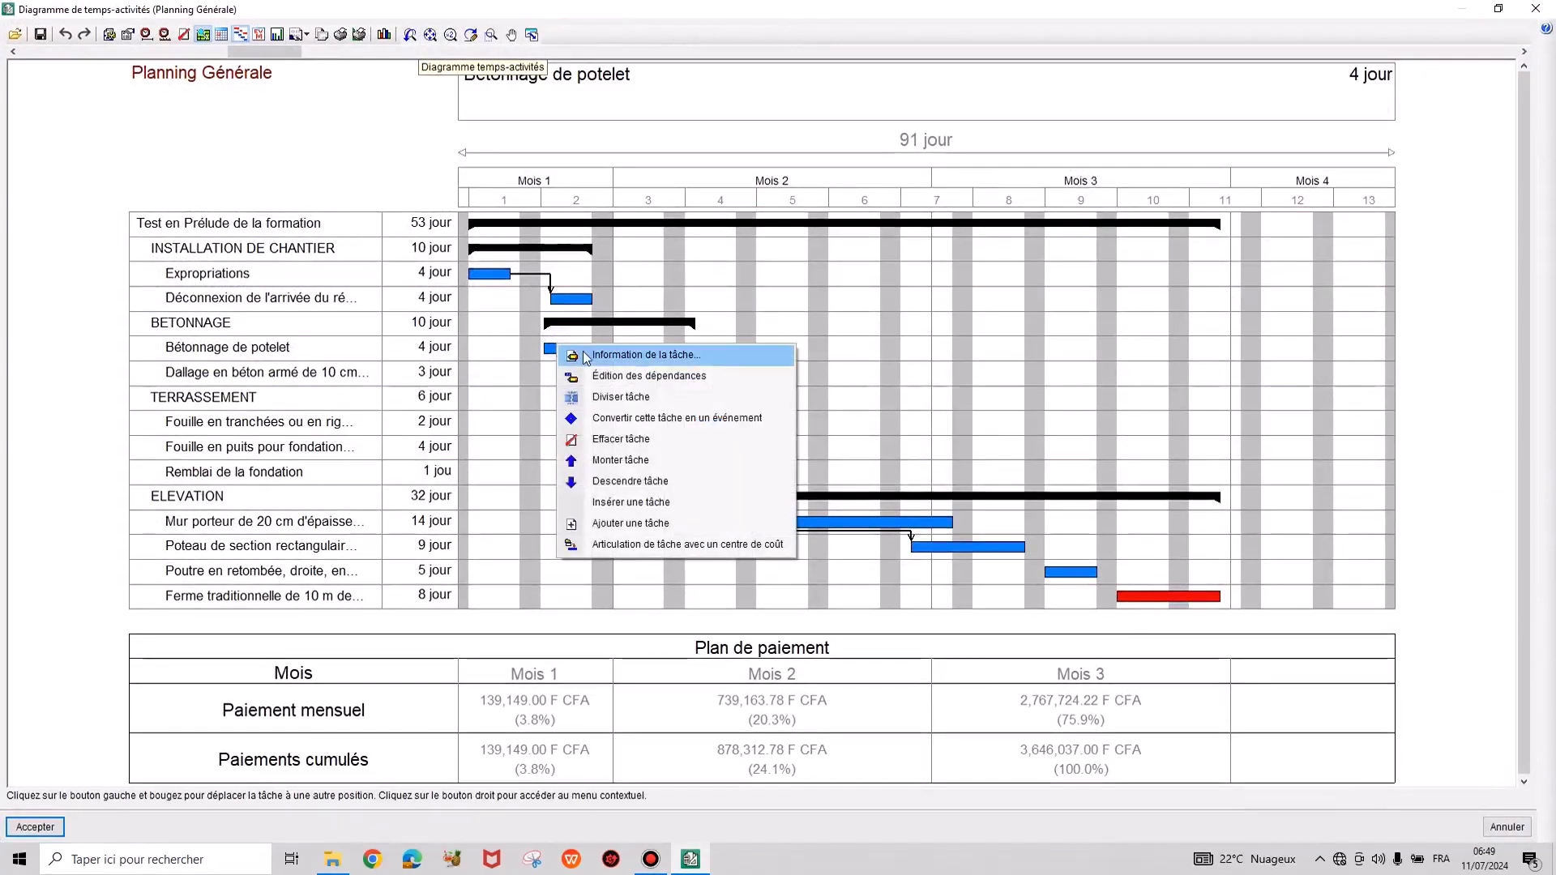
left_click(673, 355)
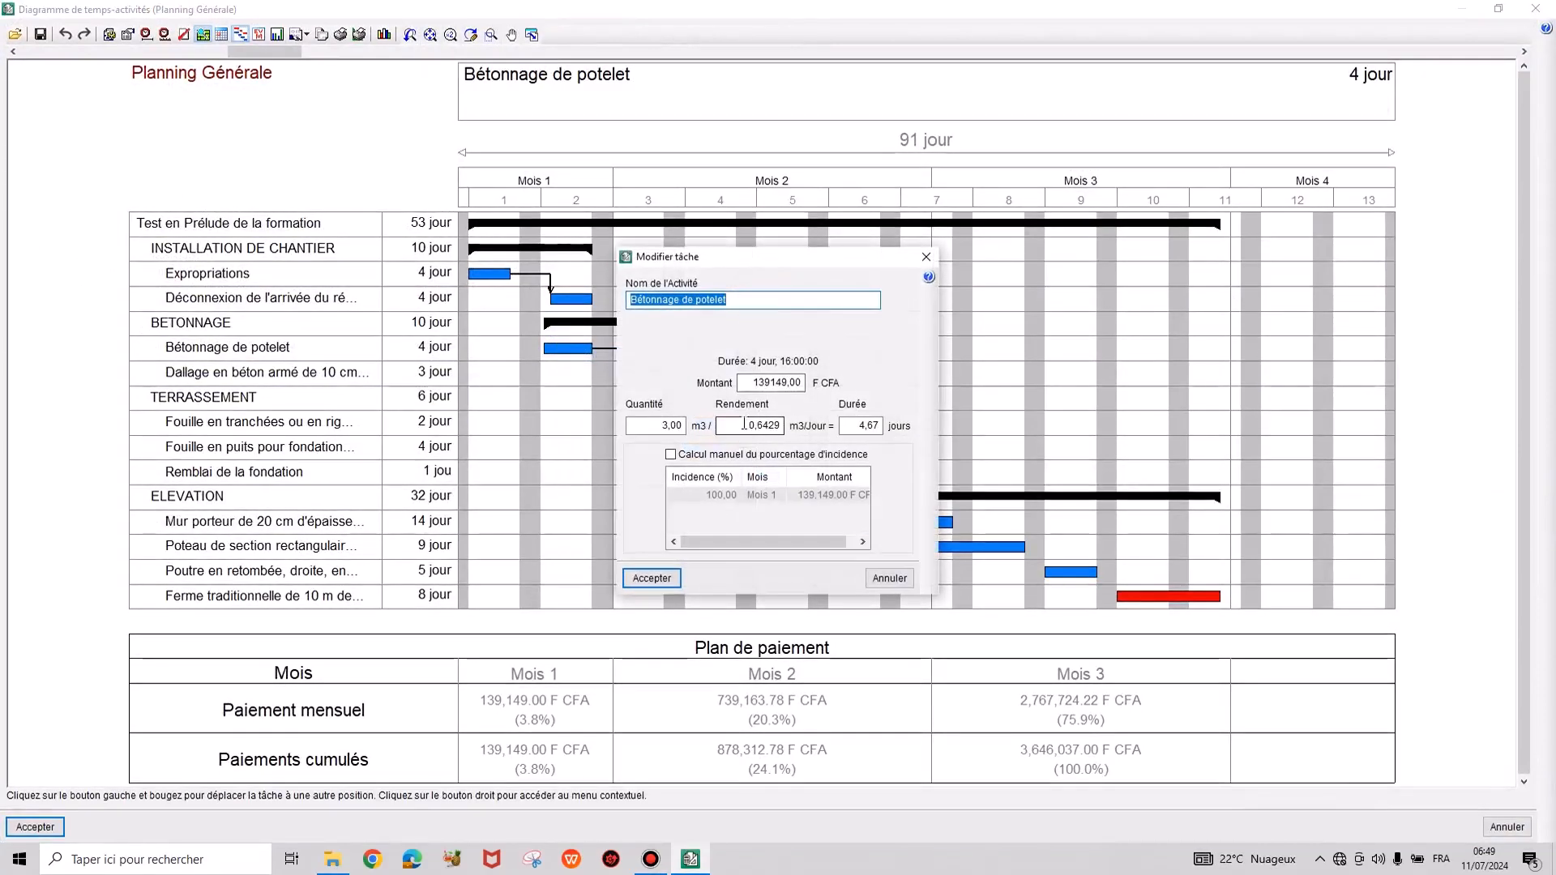
left_click(652, 425)
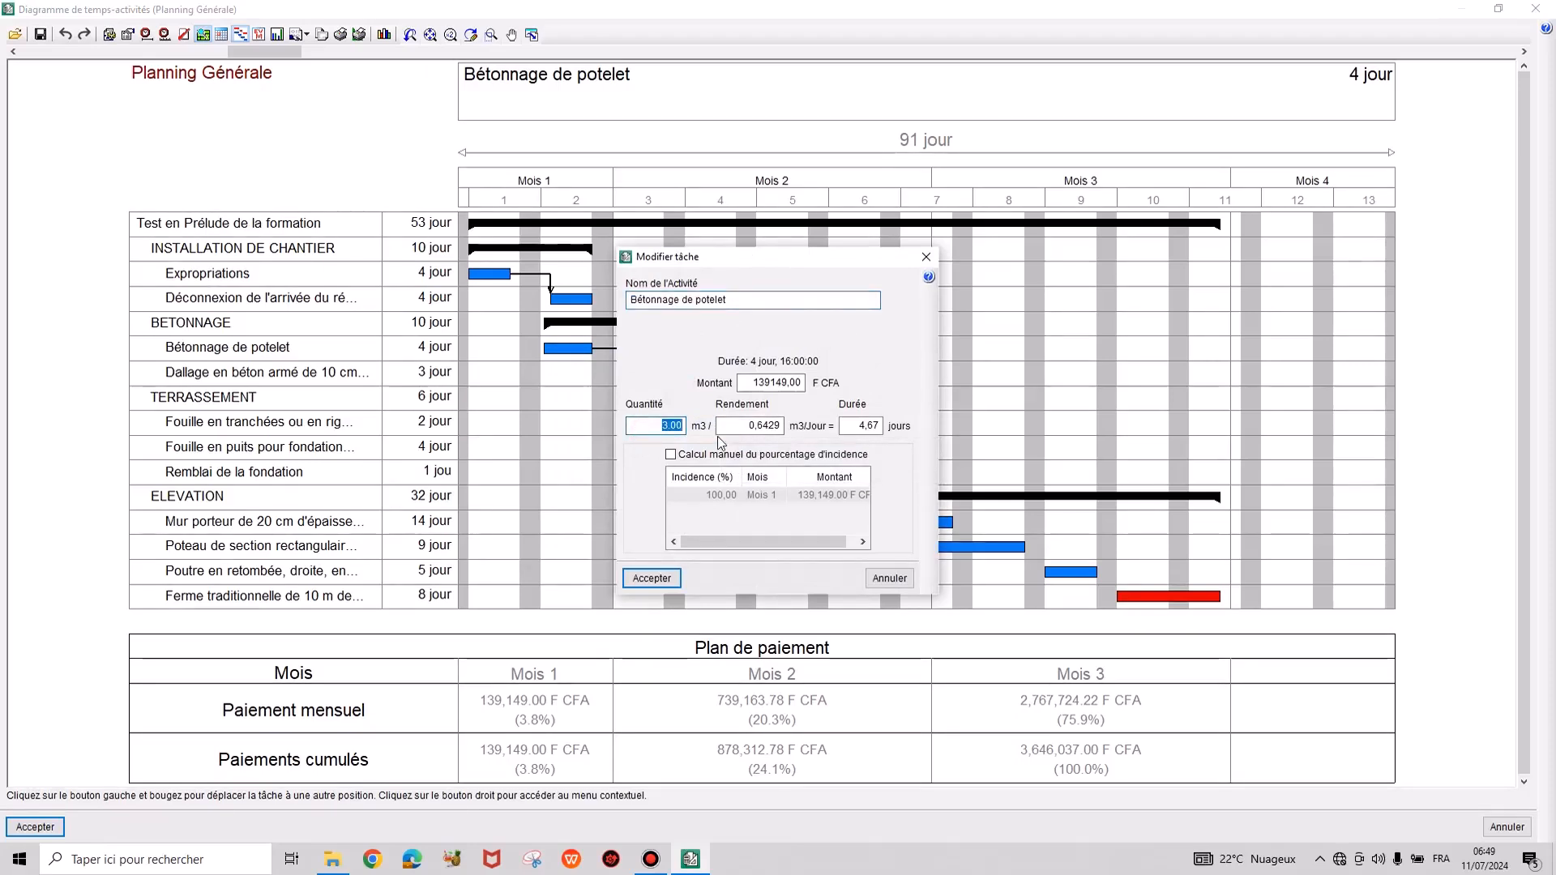
left_click(747, 430)
type("0,9999")
left_click(860, 425)
left_click_drag(845, 427, 936, 426)
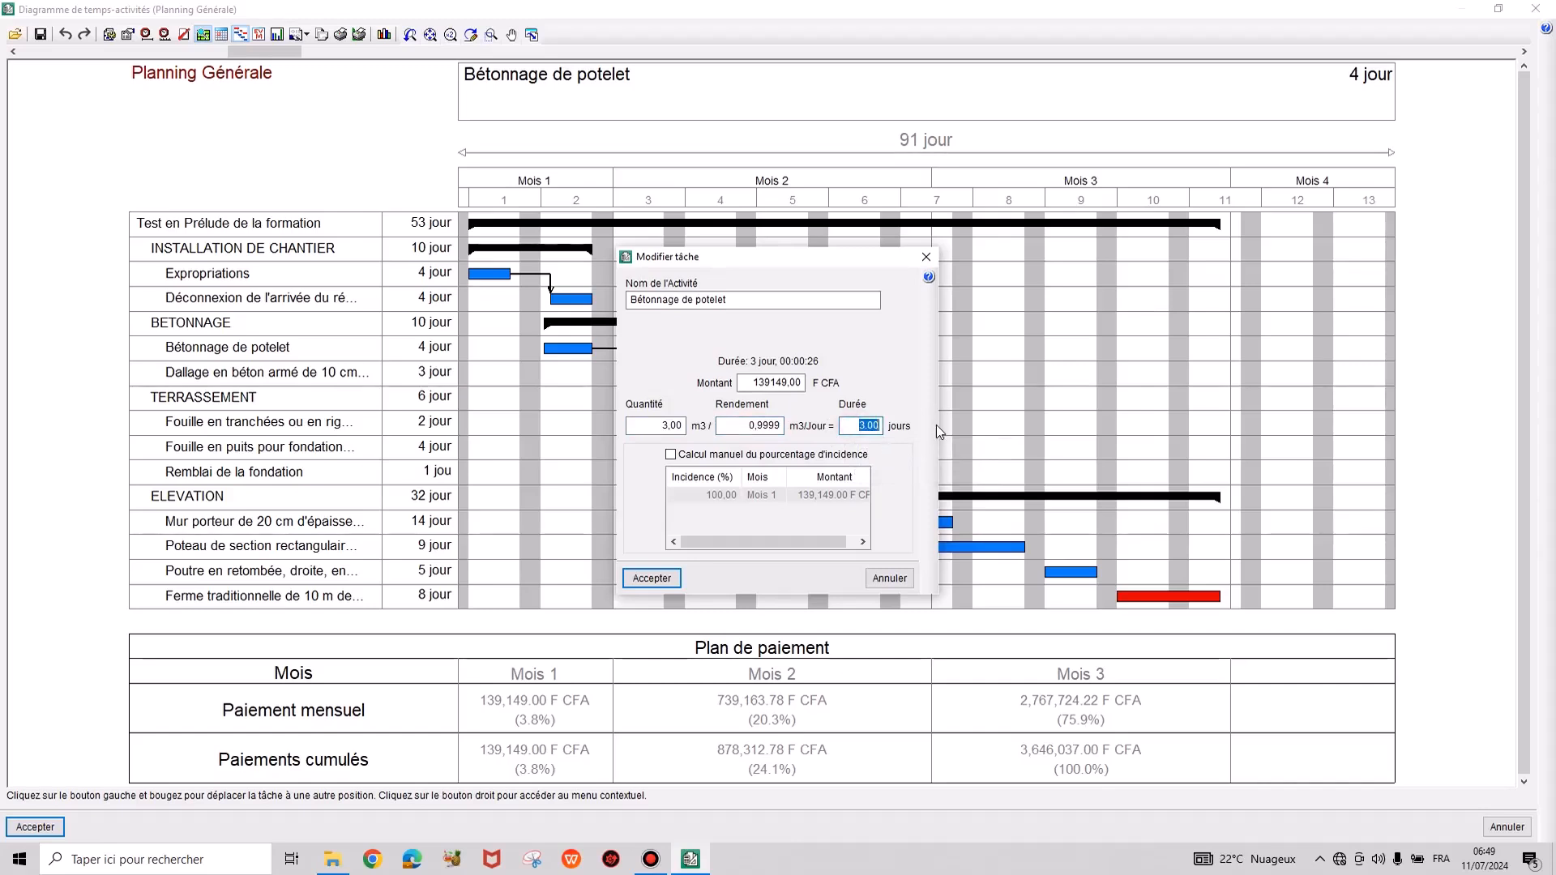
type("6")
Set the duration of Bétonnage de potelet to 2 days, accept it, and stretch the task's bar back to 4 days.
left_click(746, 424)
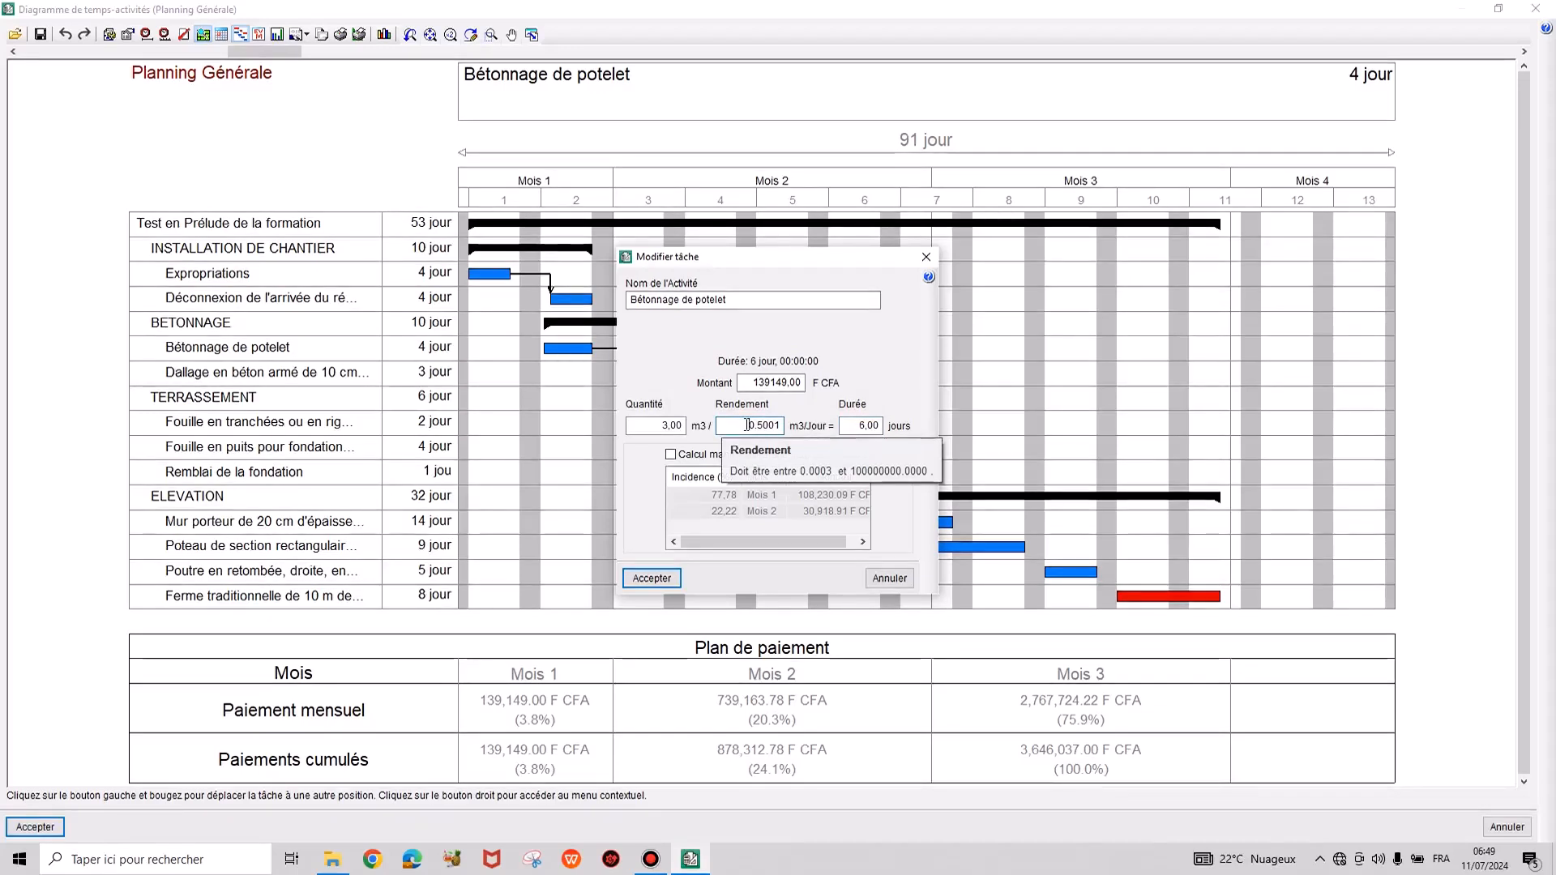
left_click_drag(849, 424, 1046, 450)
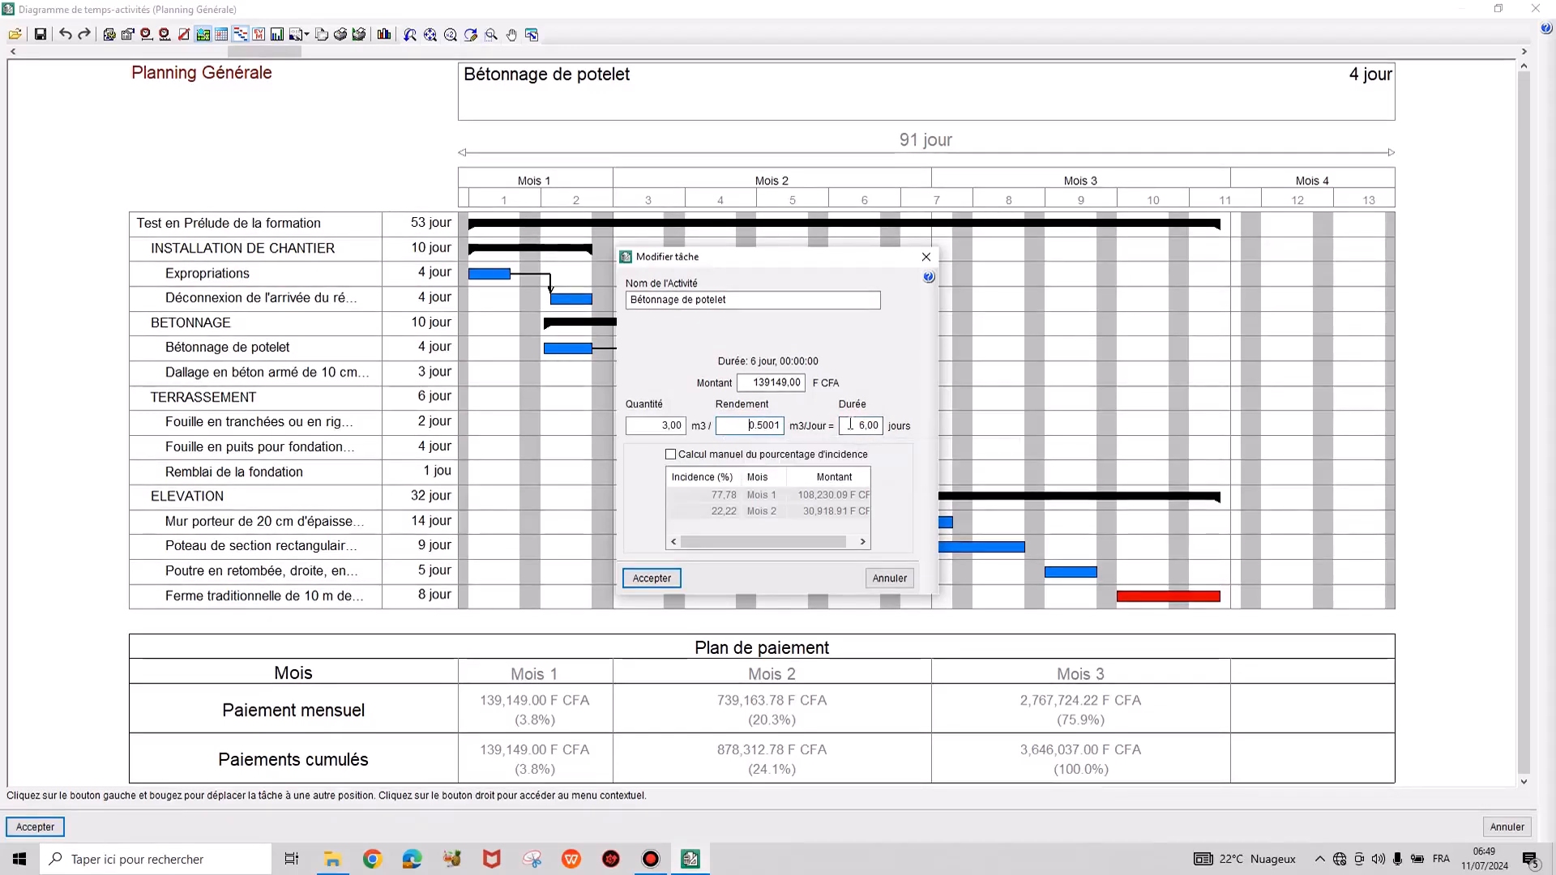
type("2")
key("BackSpace")
left_click(651, 578)
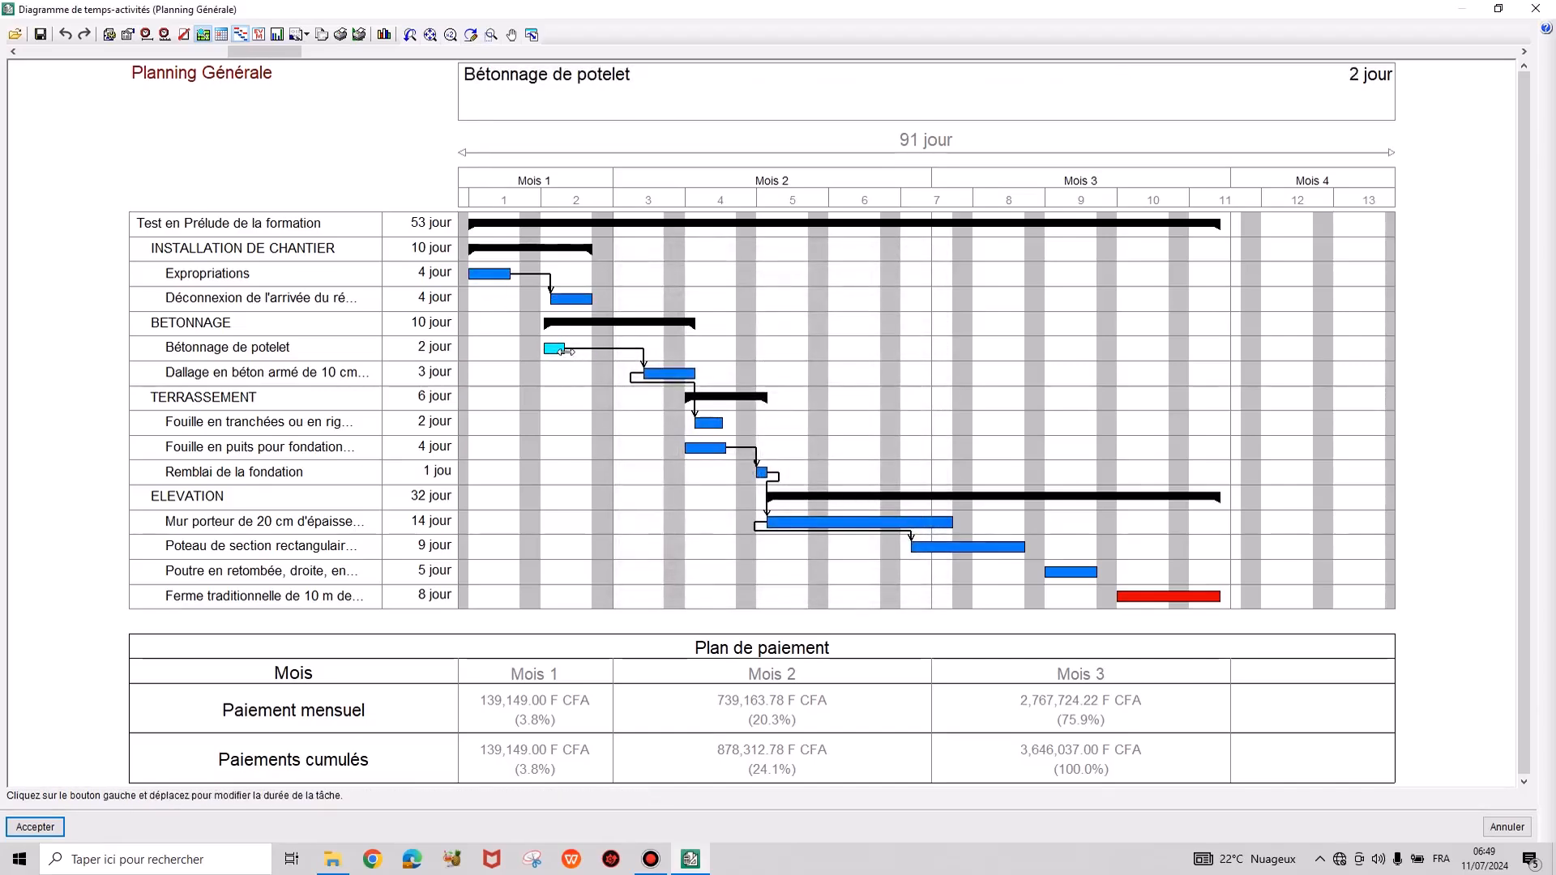
mouse_move(567, 351)
left_mouse_down()
mouse_move(694, 364)
mouse_move(596, 351)
left_mouse_up()
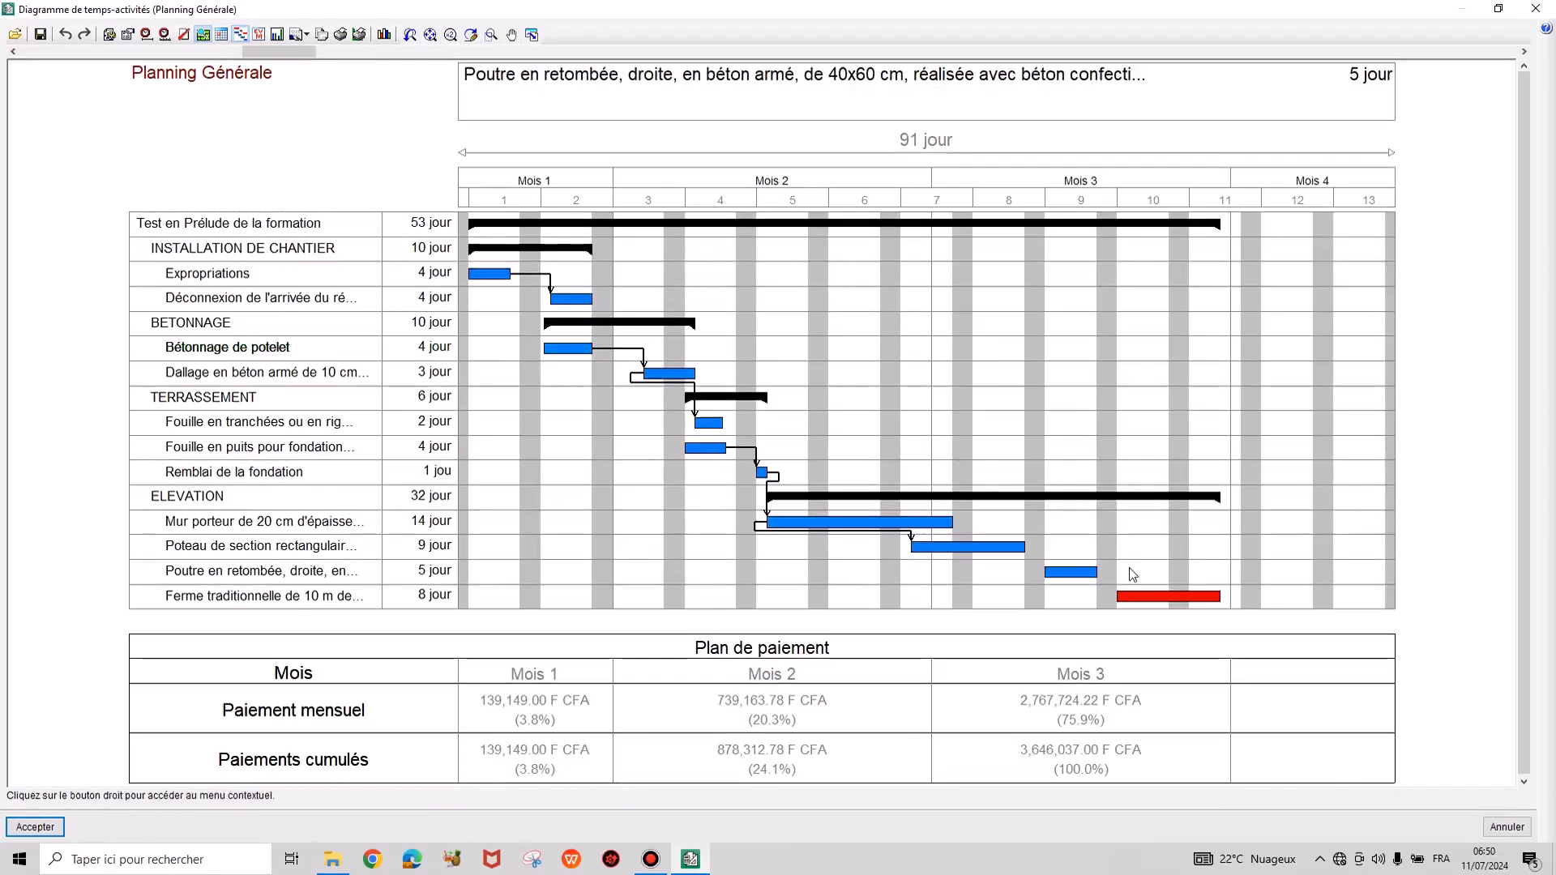
Add a dependency to the Poutre en retombée task on task 14, Poteau de section rectangulaire, with the type Commencer à la fois.
right_click(1072, 577)
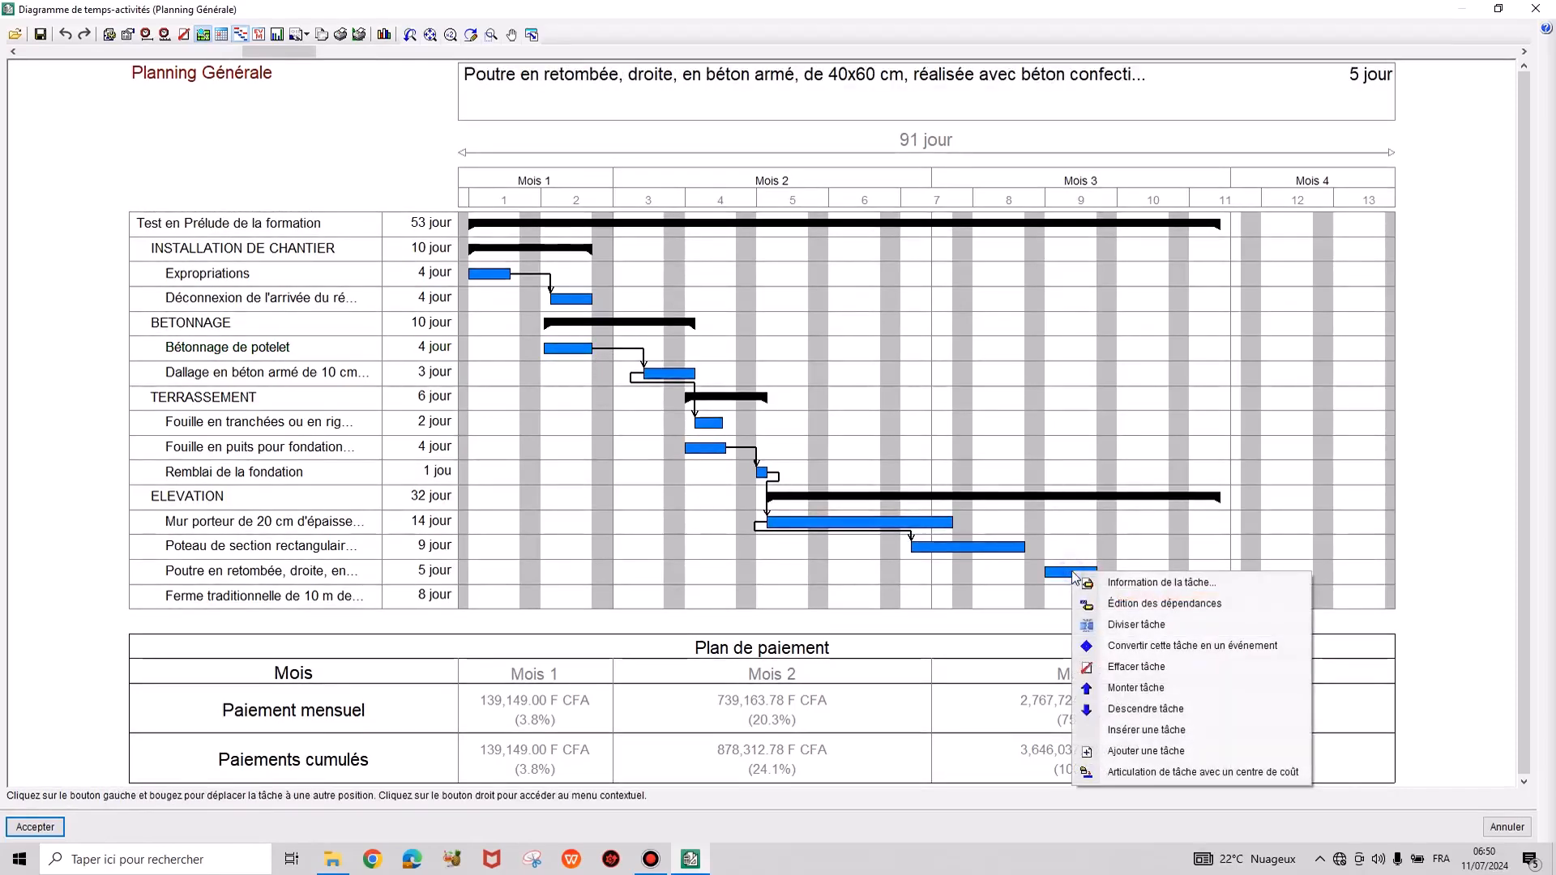
left_click(1124, 605)
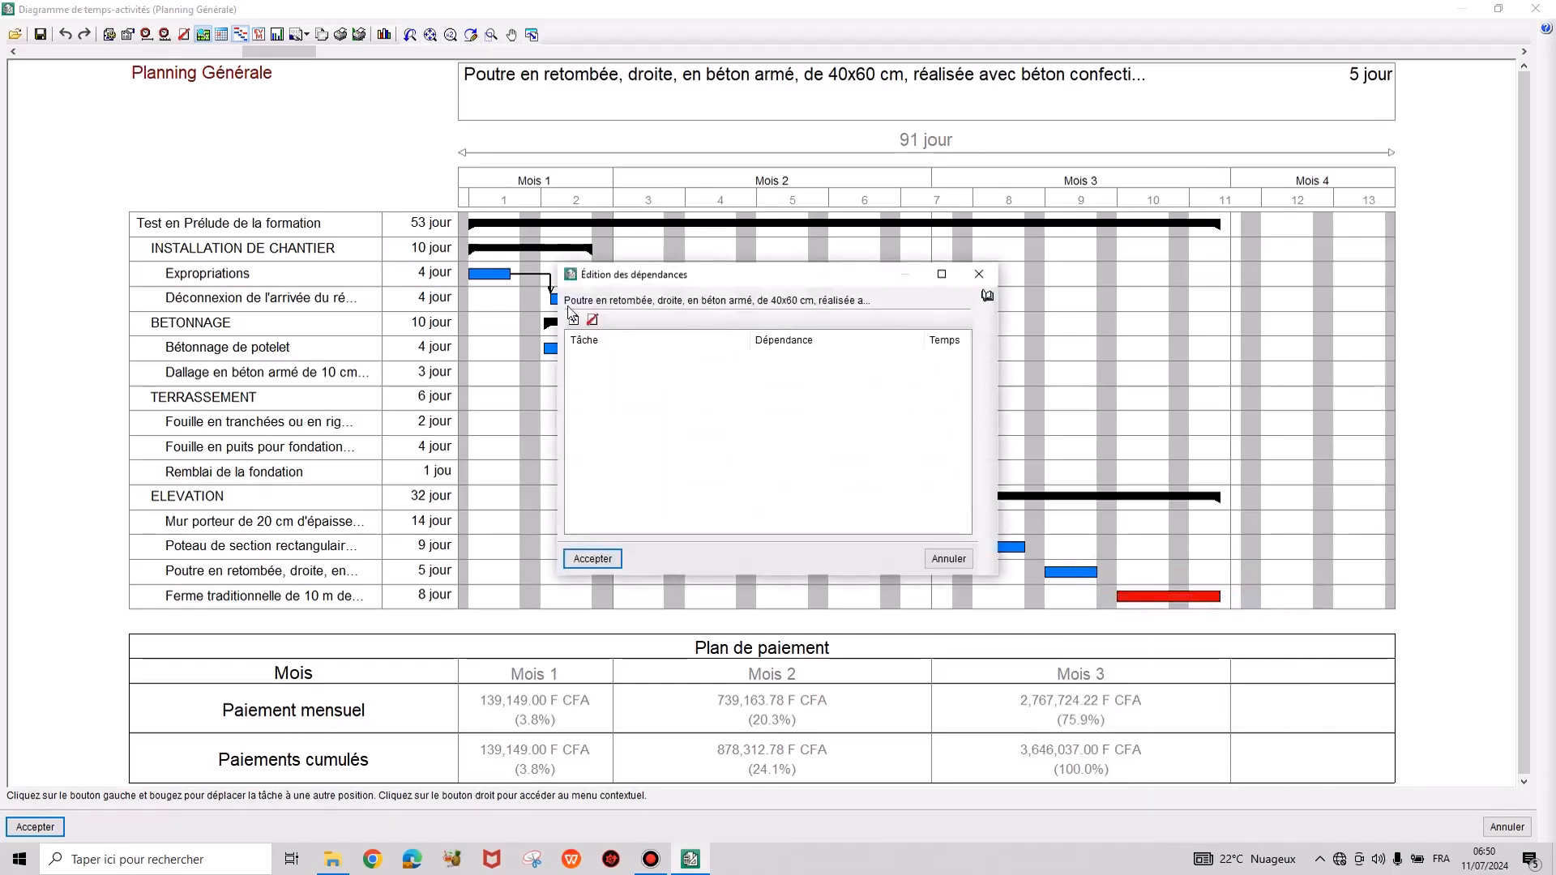
left_click(573, 321)
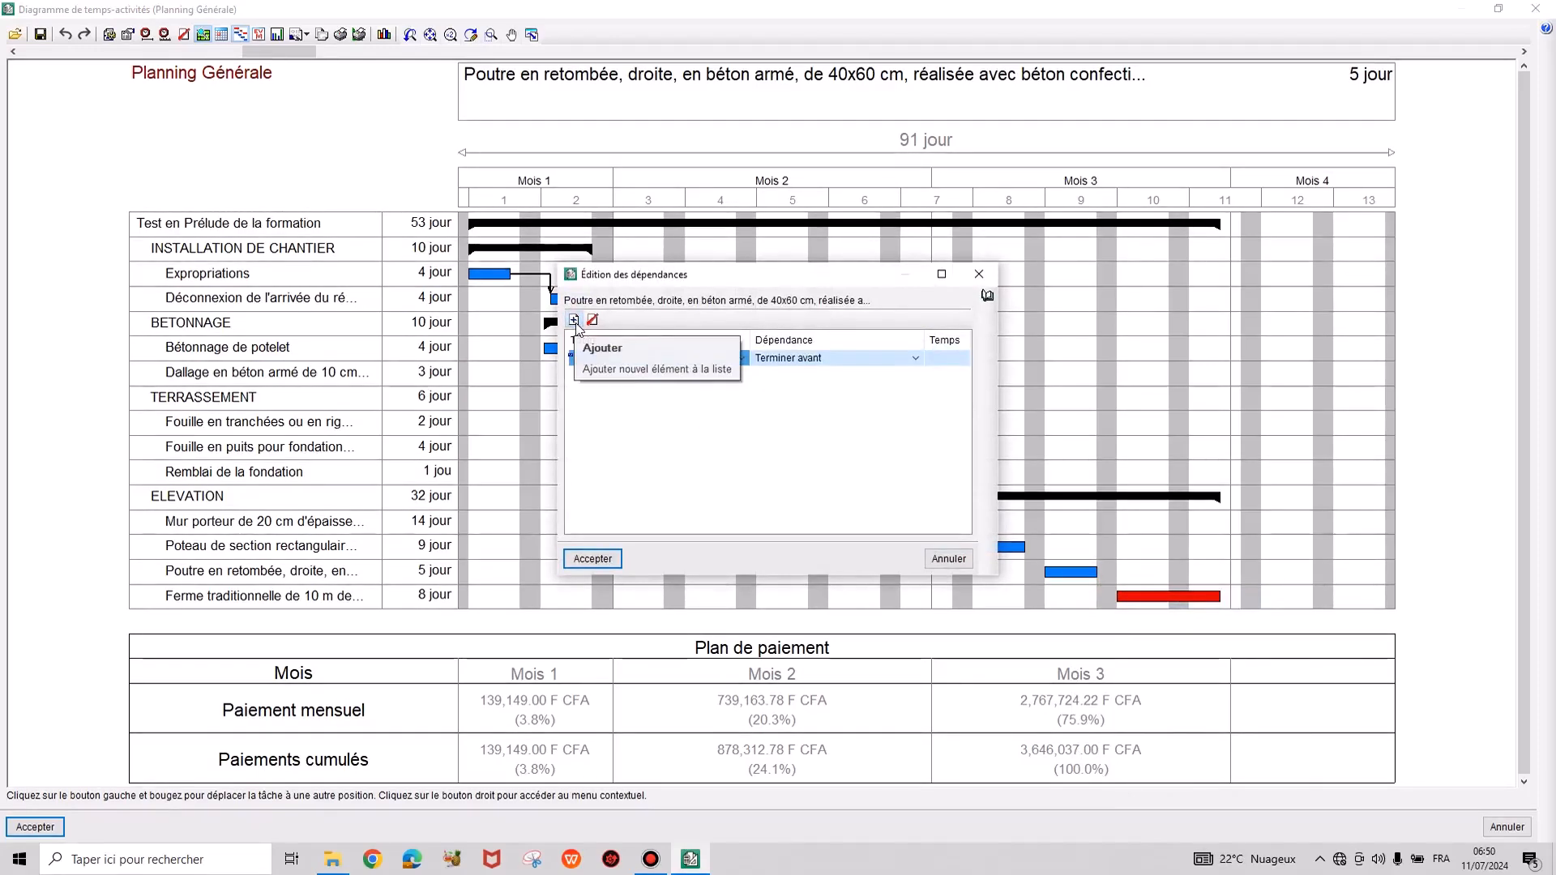
left_click(742, 358)
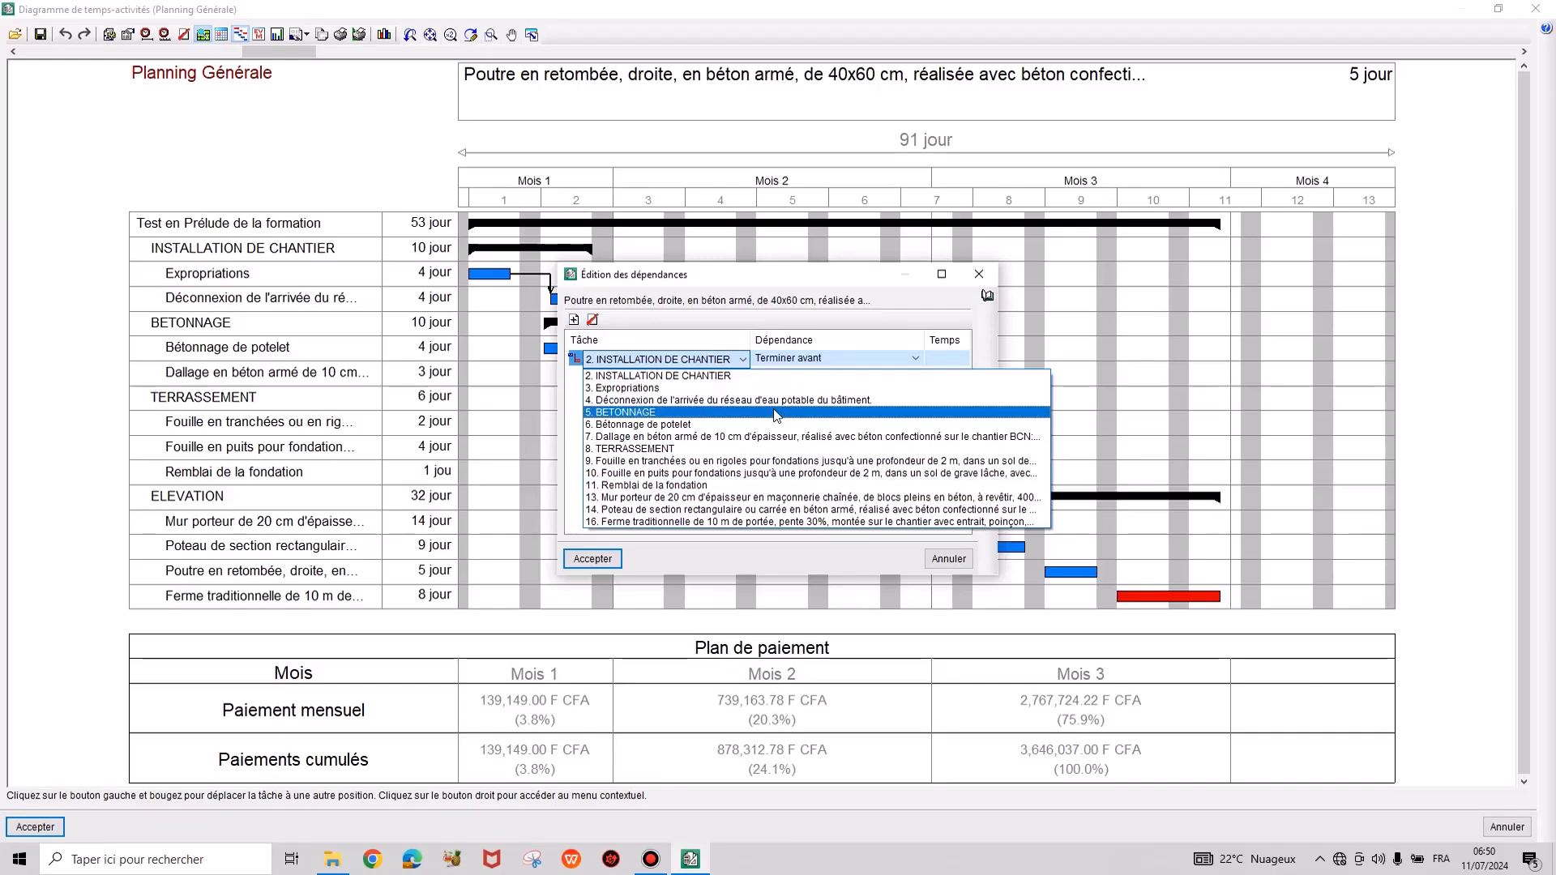
left_click(675, 511)
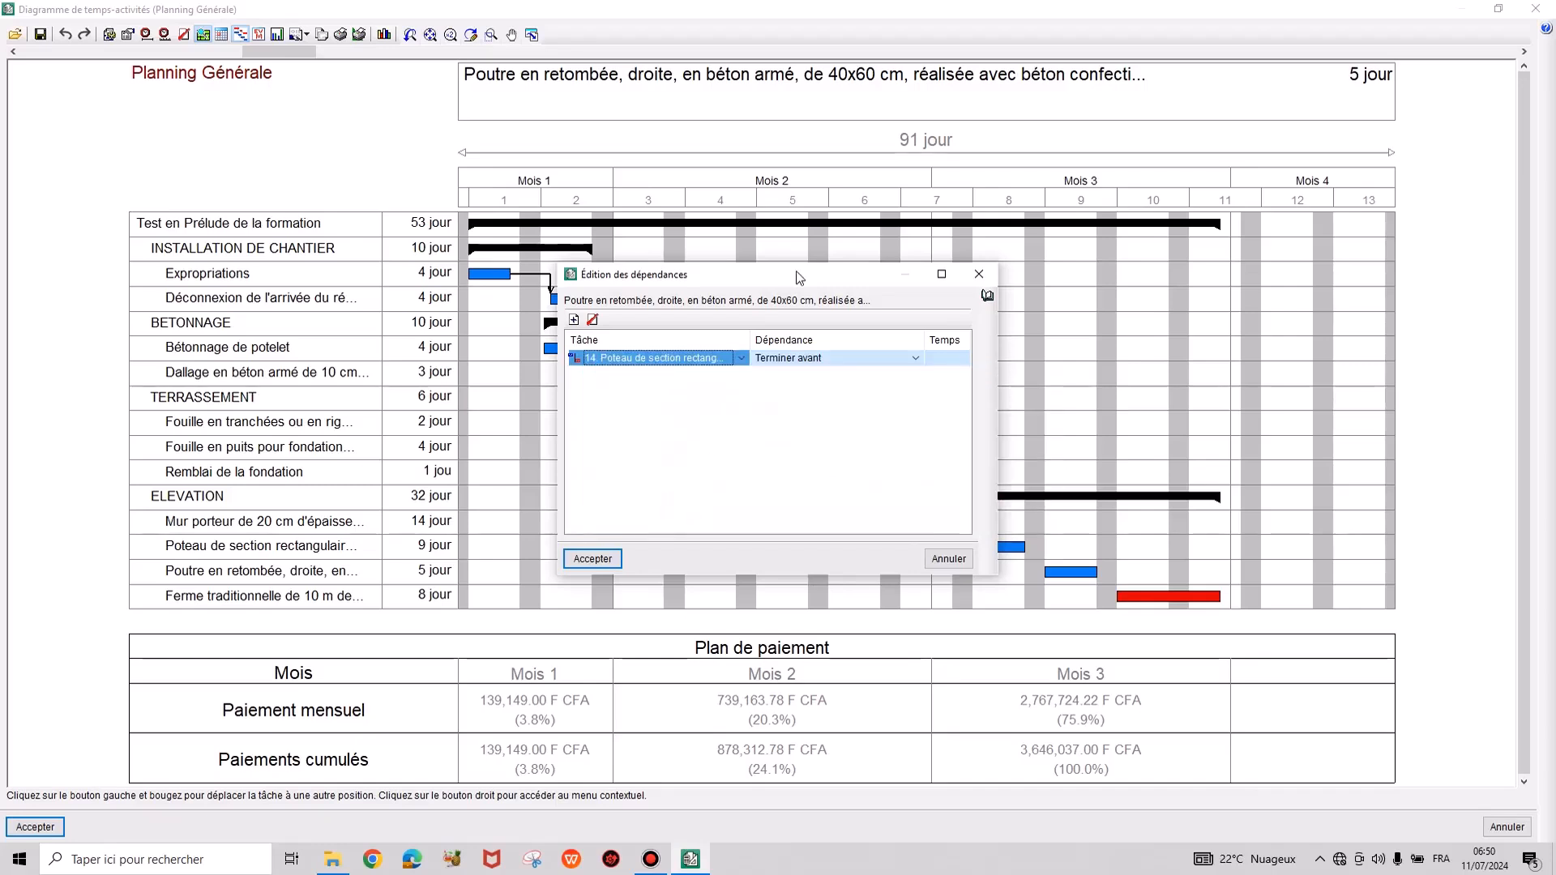
left_click(916, 359)
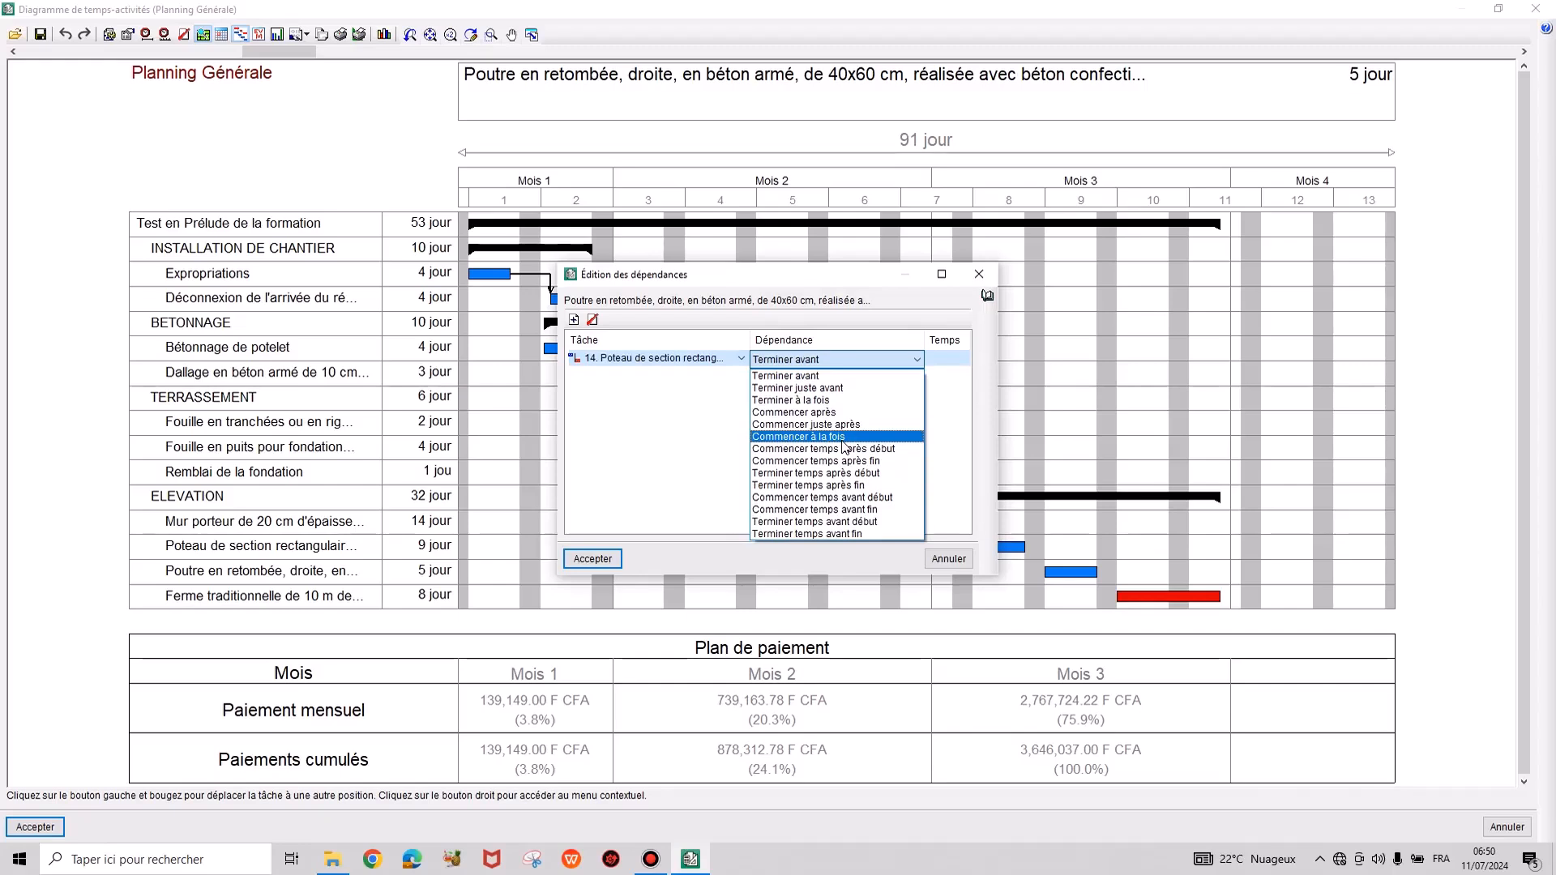
left_click(851, 438)
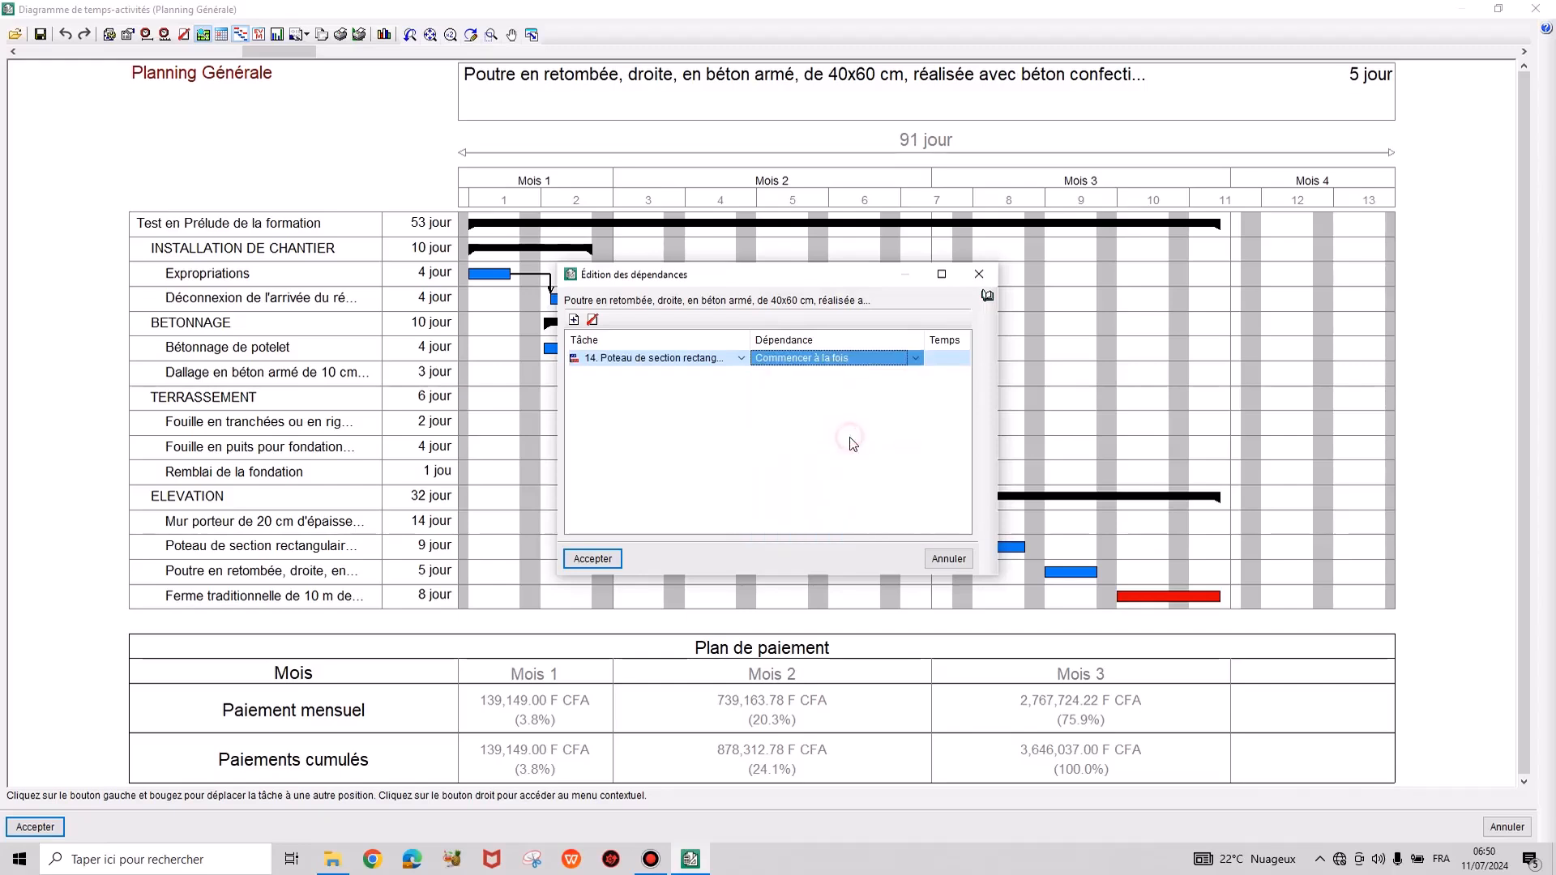
left_click(585, 552)
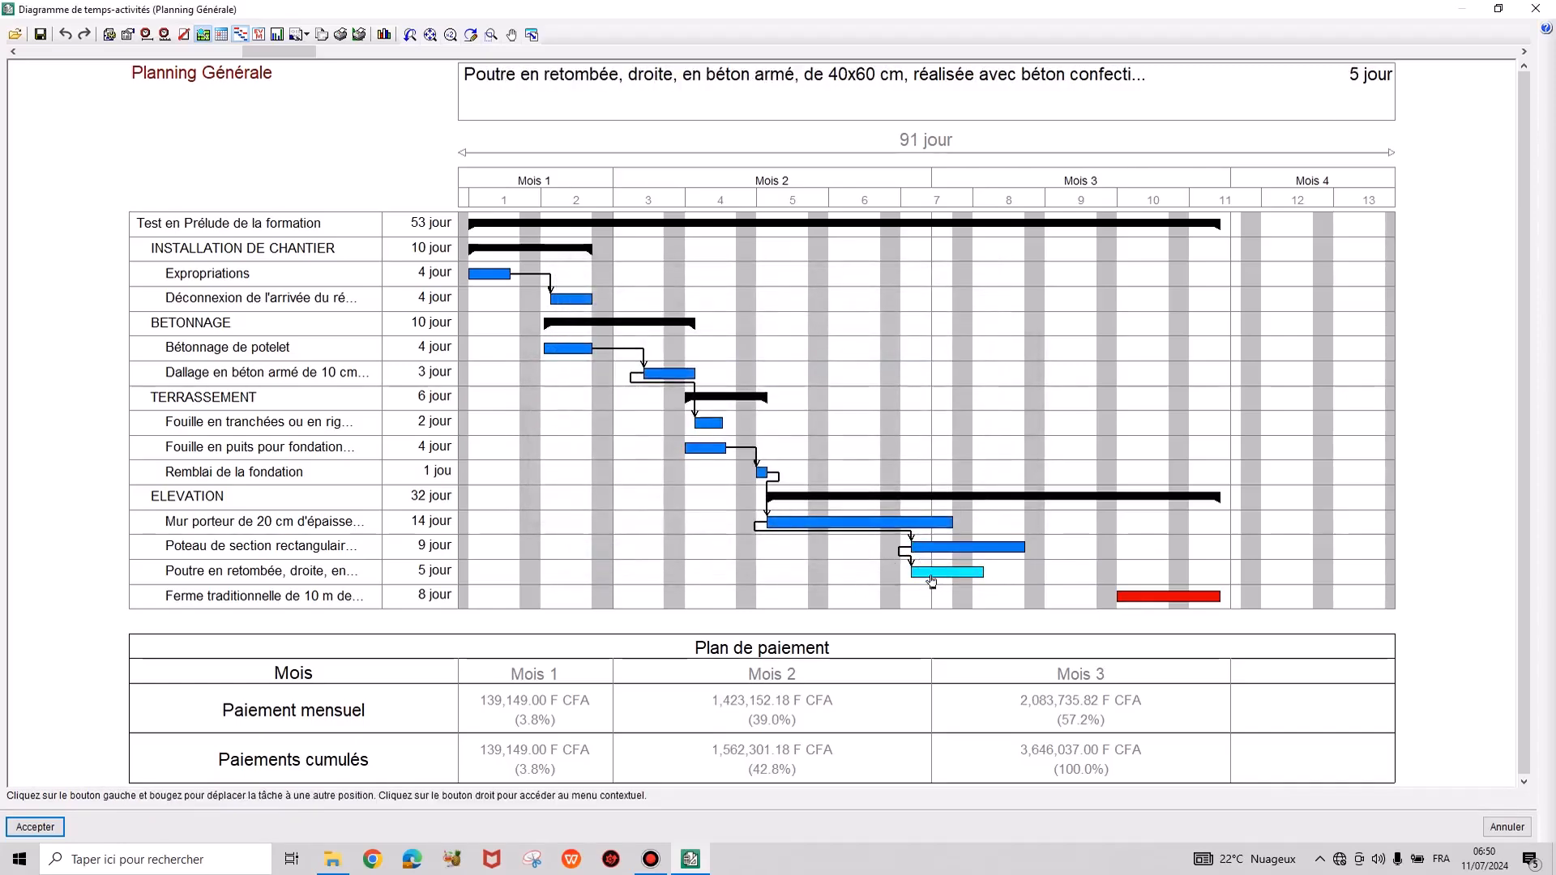
Change the Poutre en retombée task's dependency on task 14 to Commencer juste après.
right_click(914, 573)
left_click(969, 607)
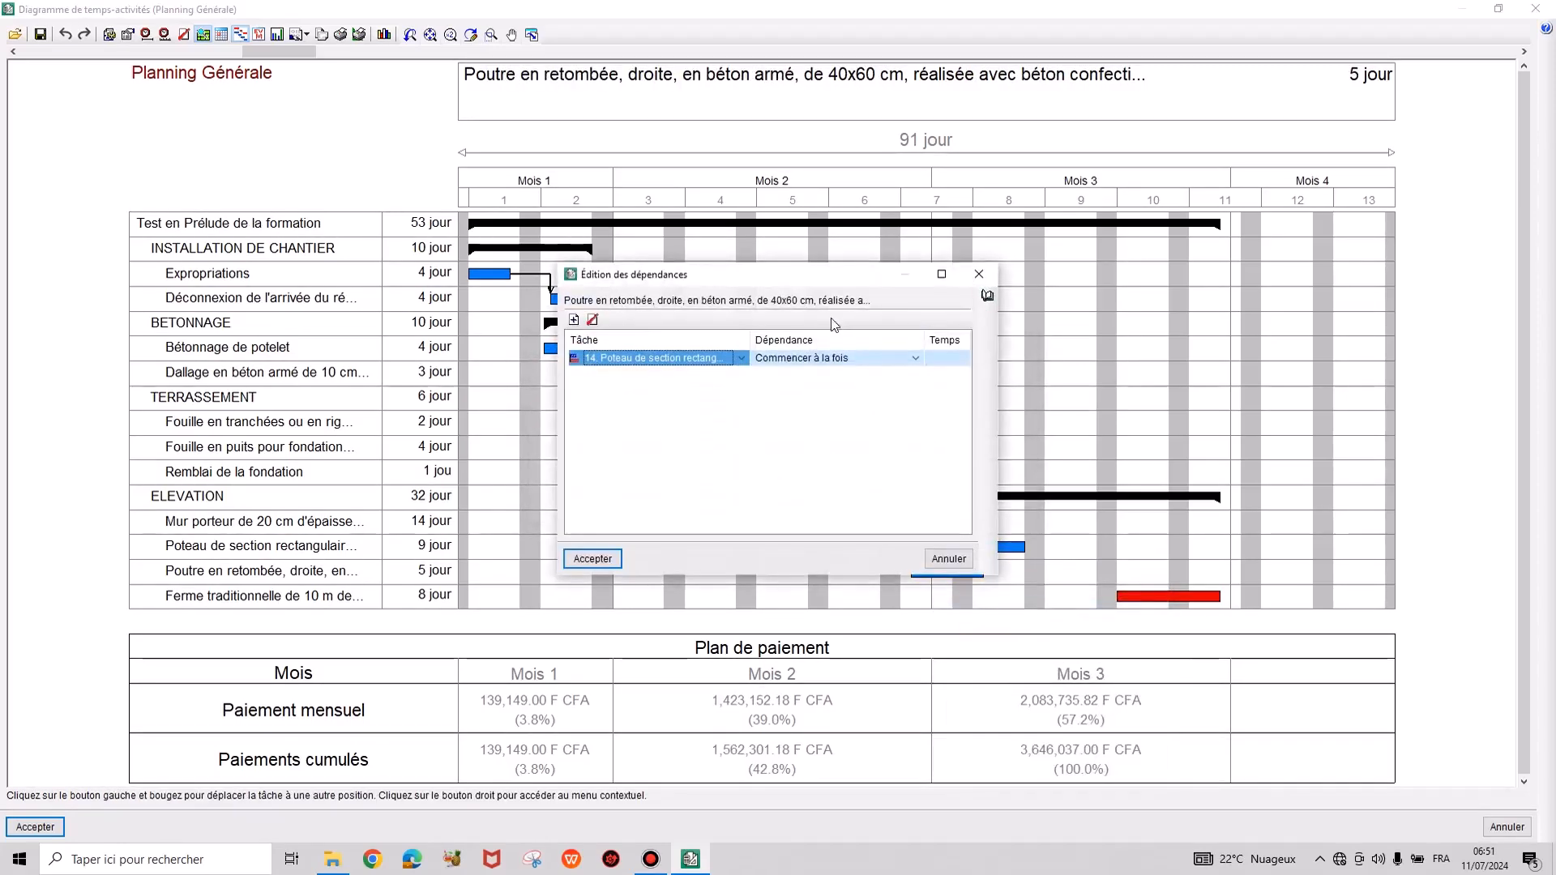
left_click(877, 363)
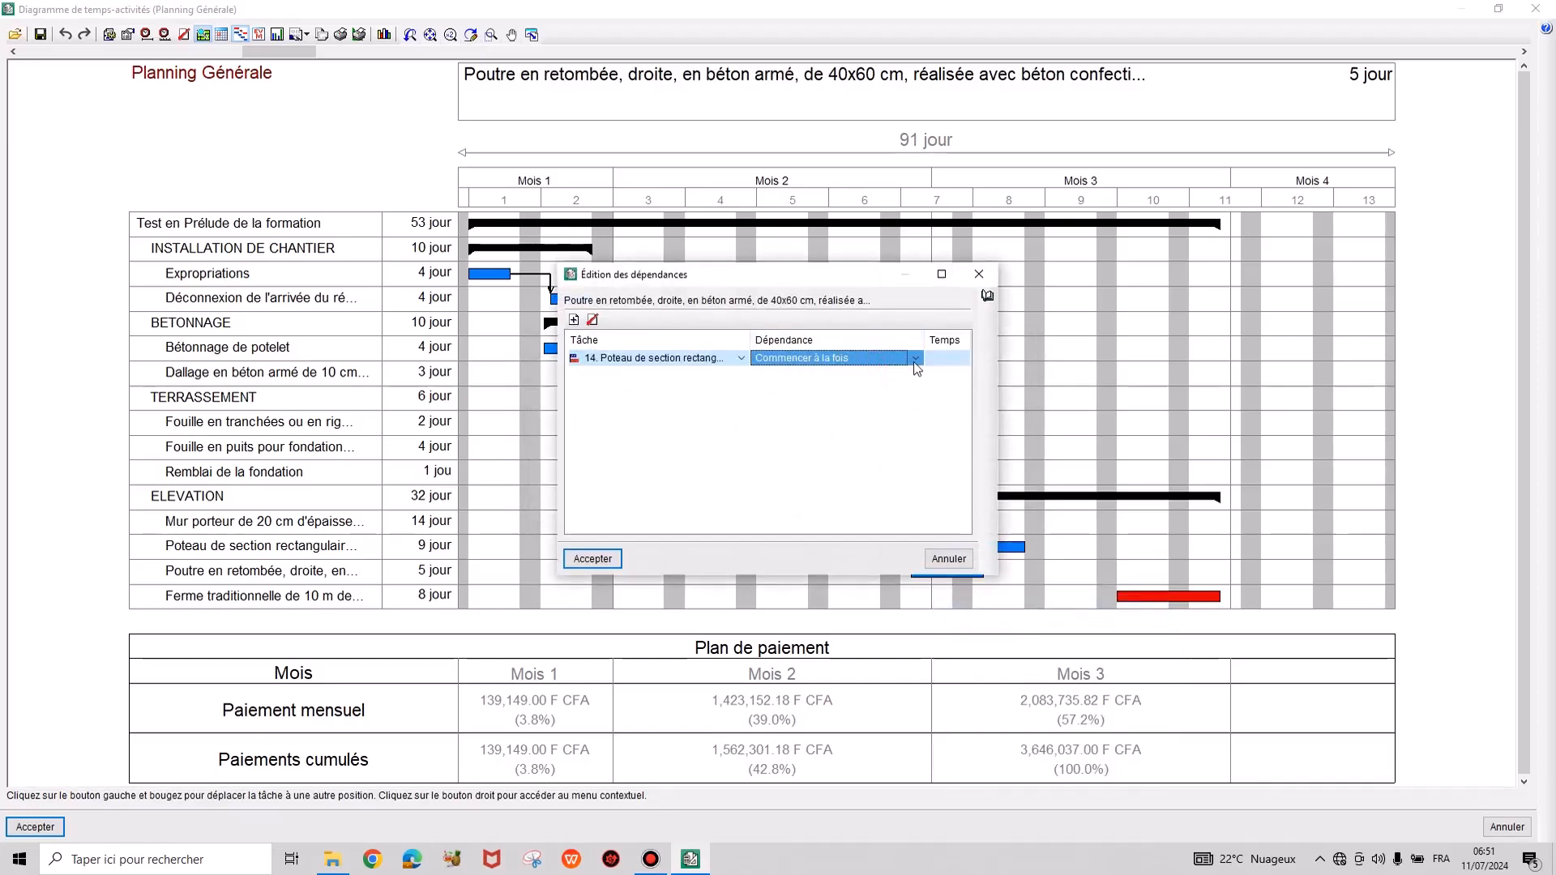
left_click(915, 359)
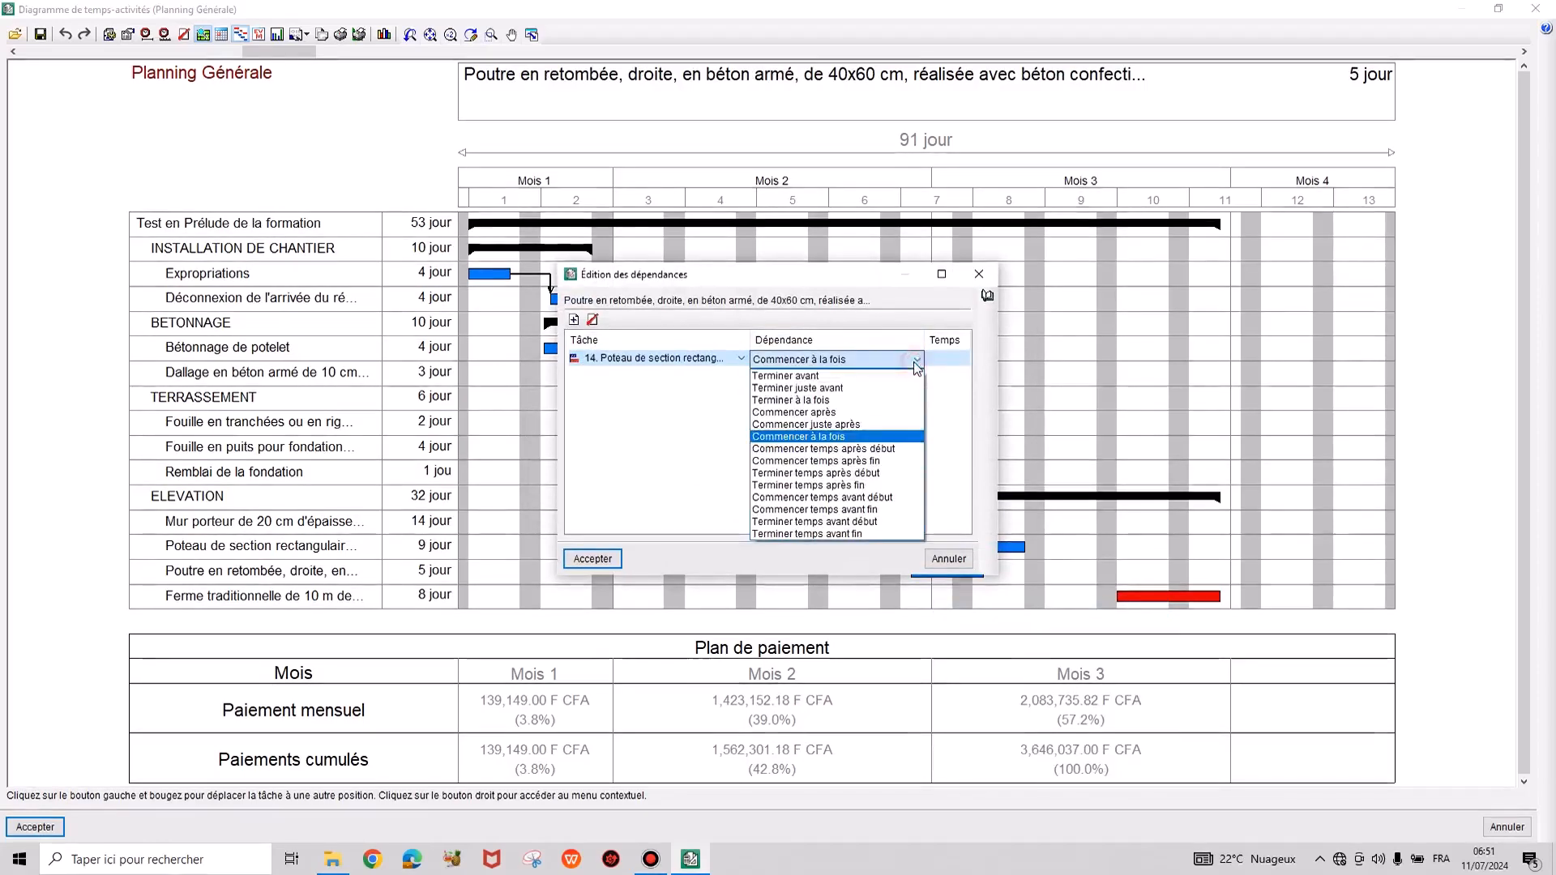
left_click(850, 438)
left_click(592, 559)
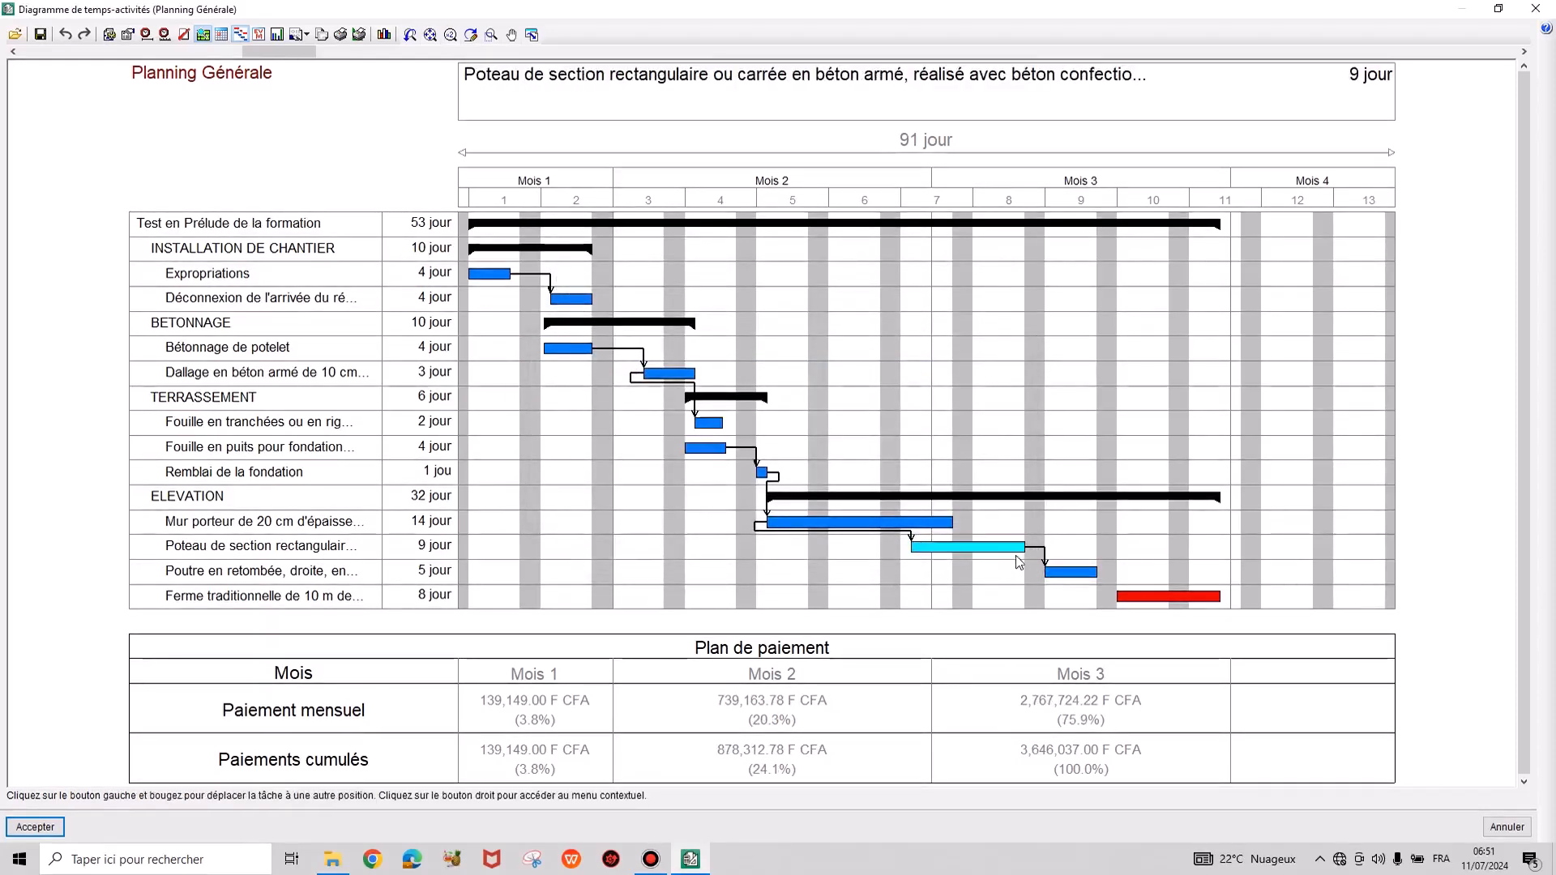
Set the Poutre en retombée task's dependency on task 14 to Commencer temps après fin with a time of 2 days.
right_click(1069, 573)
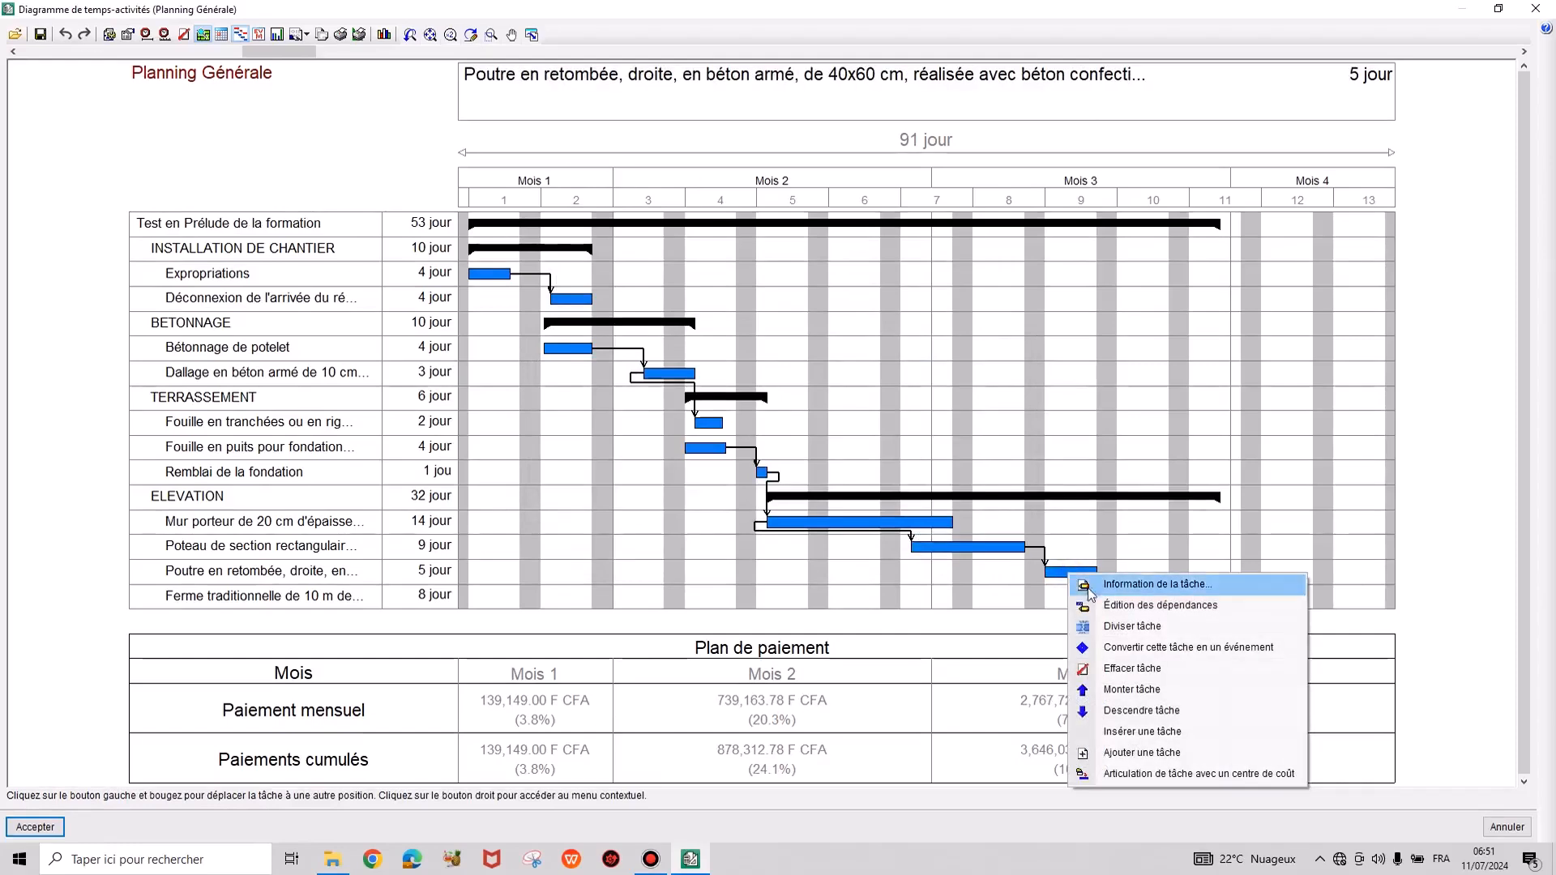
left_click(1139, 608)
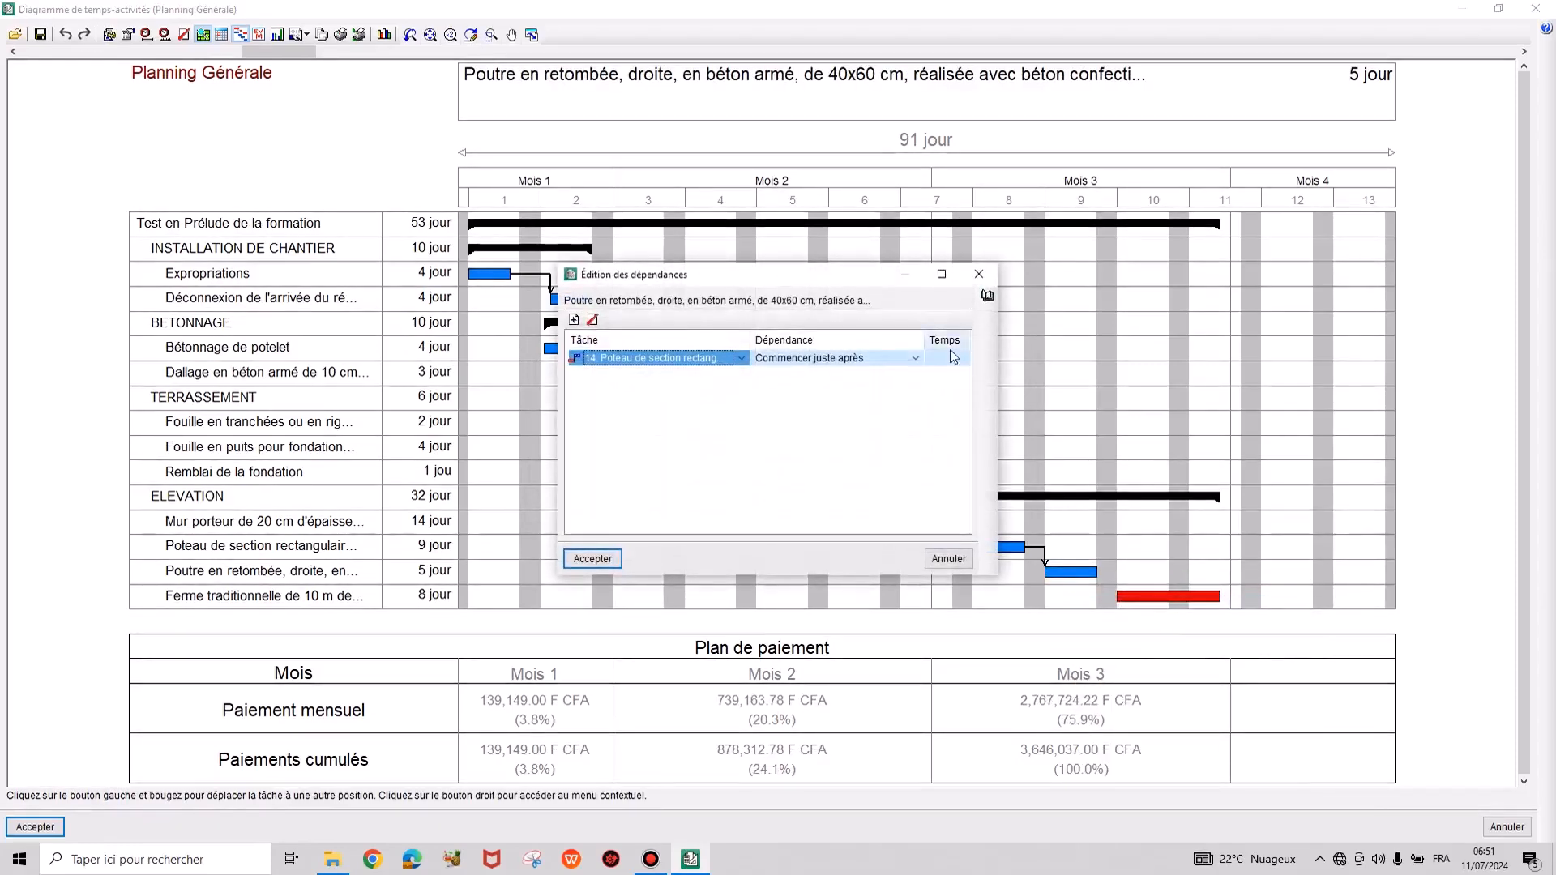
left_click(914, 359)
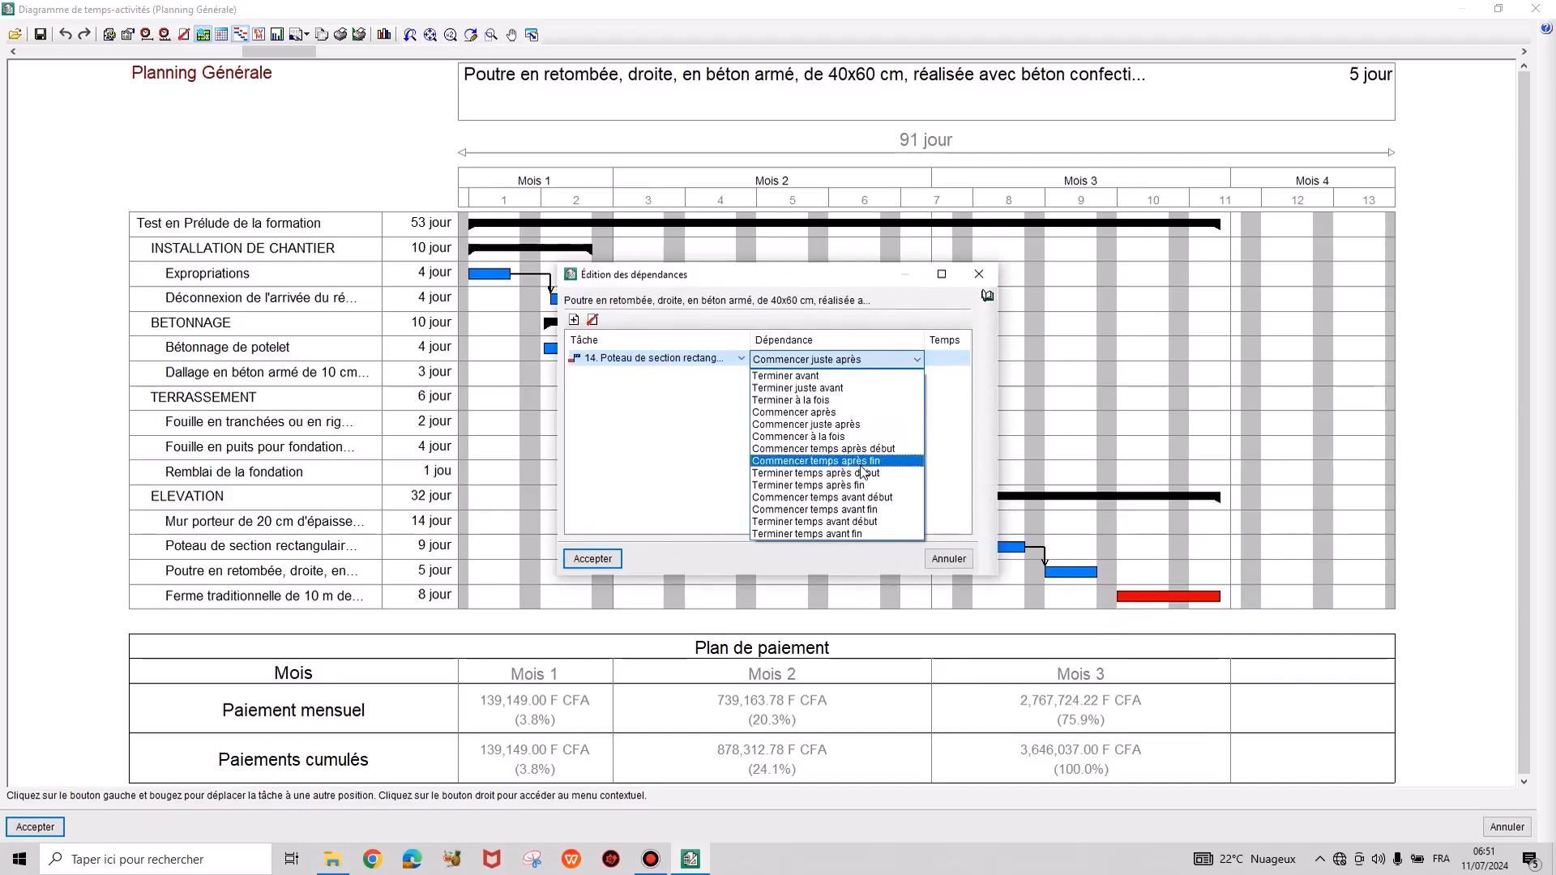
left_click(863, 462)
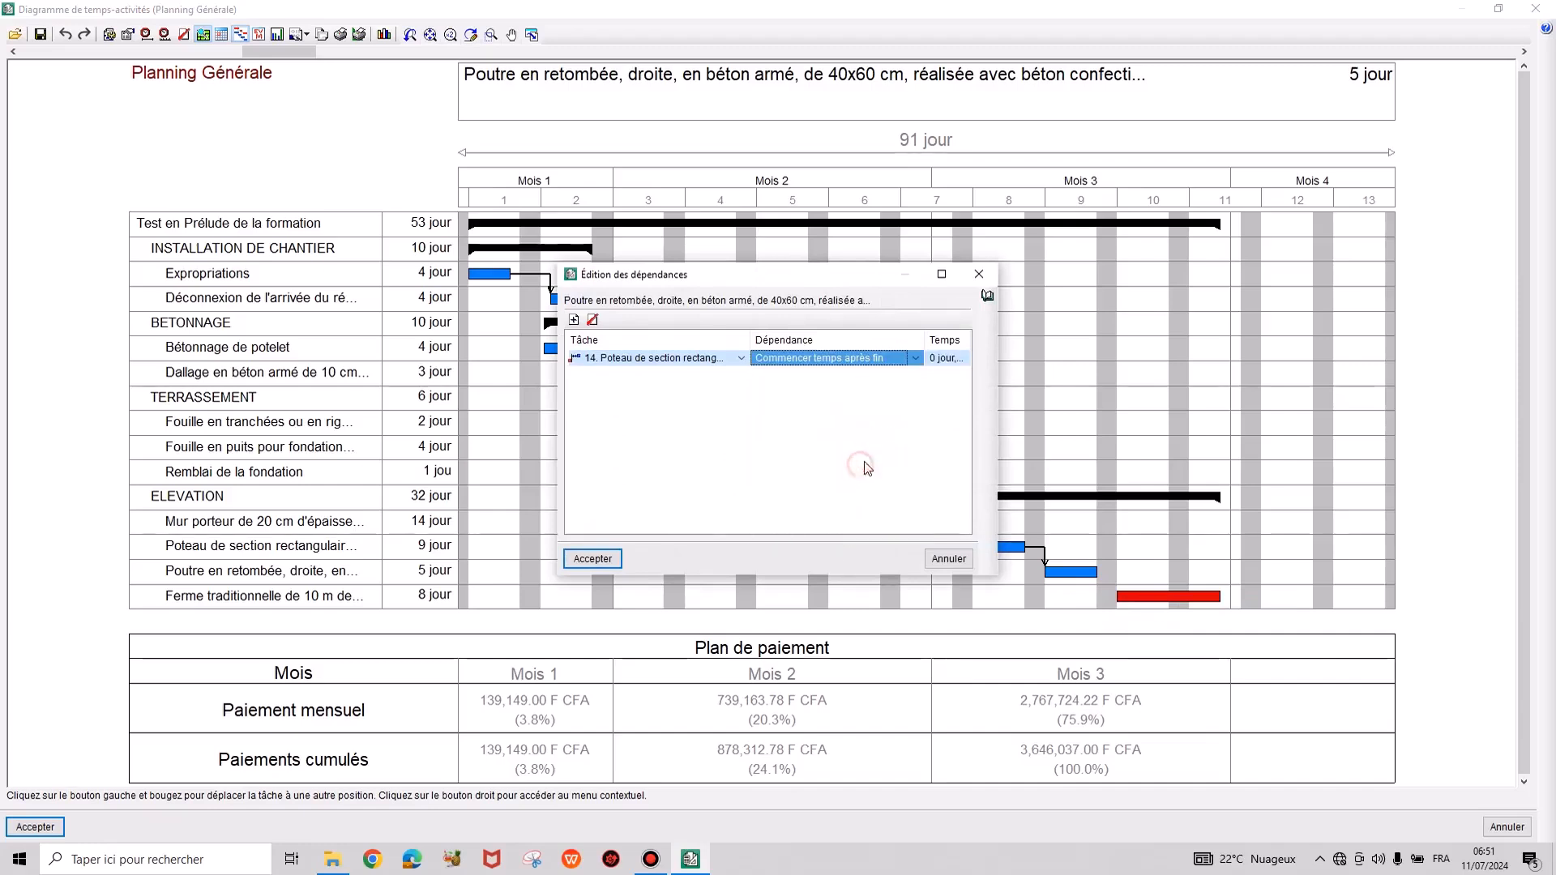
left_click(946, 359)
type("2")
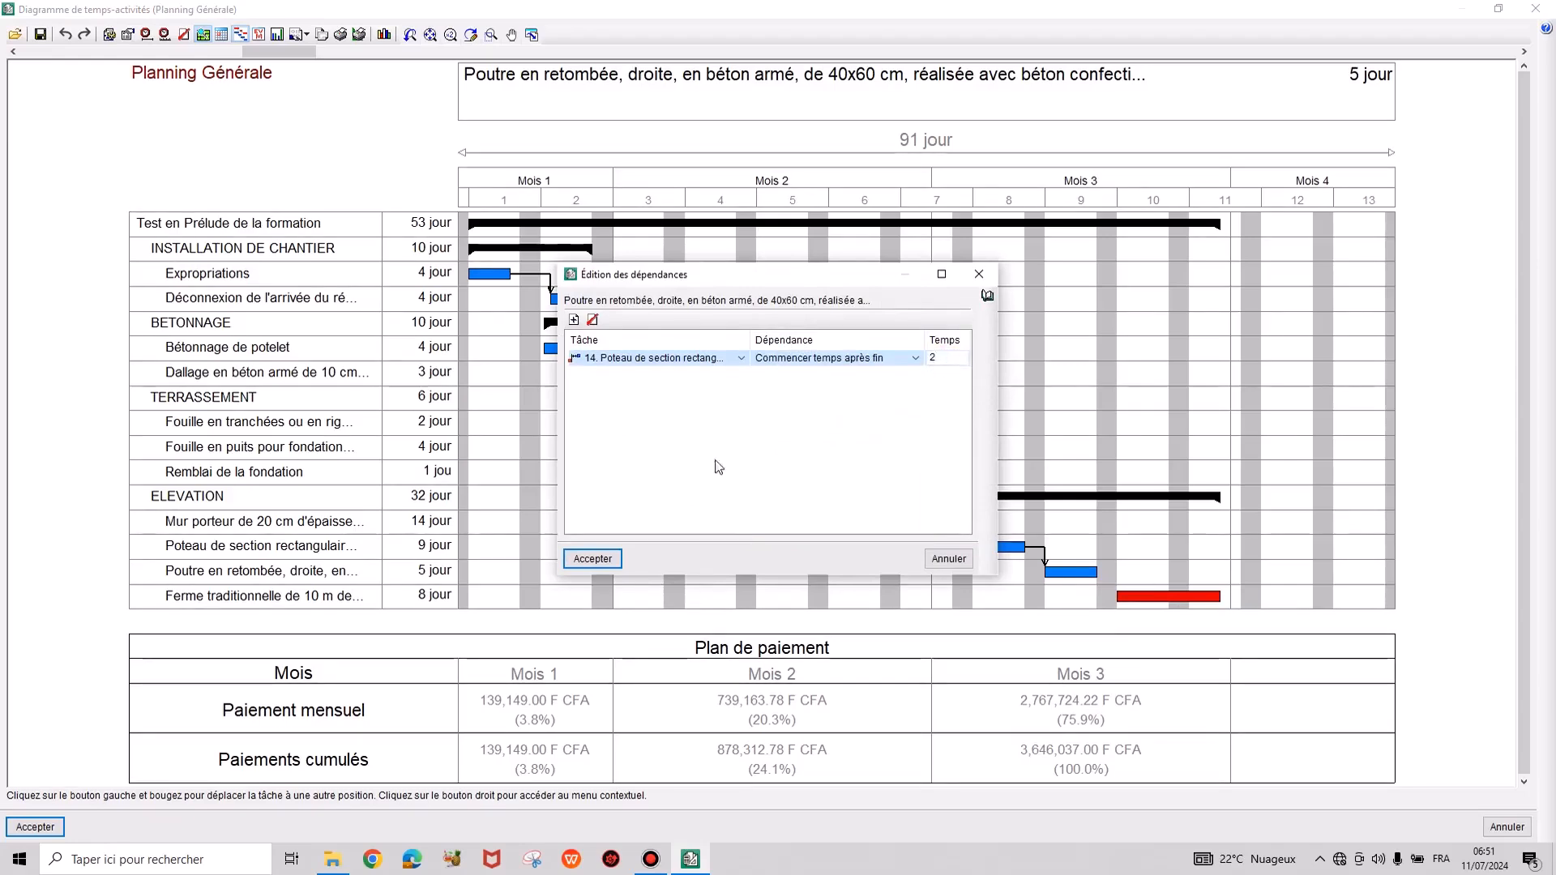
left_click(594, 558)
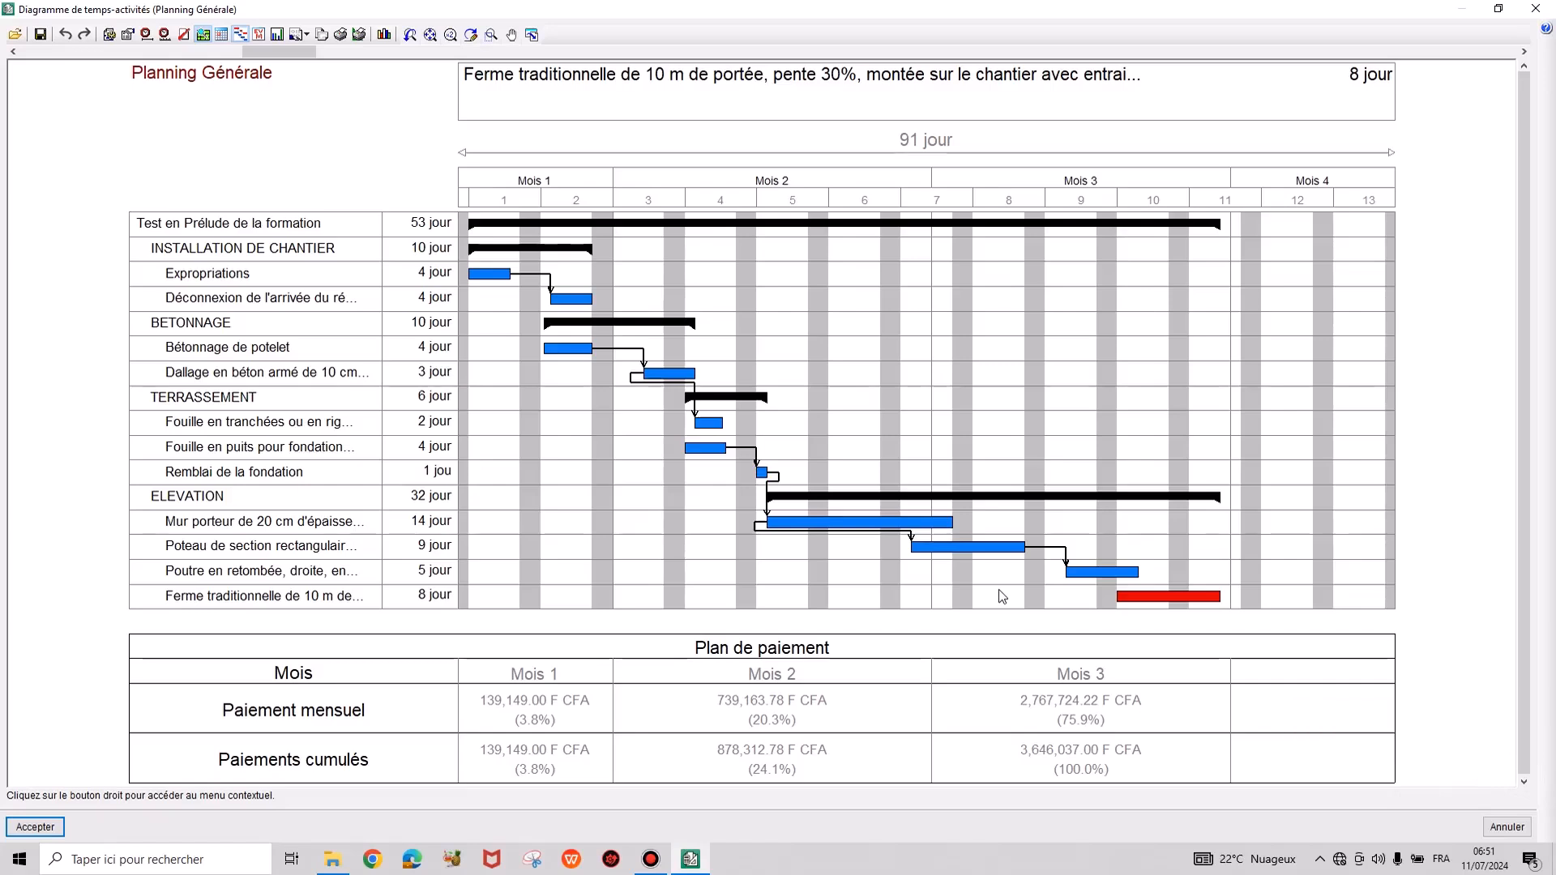
Generate the framed diagram plan for the BZ device without keeping the previous composition, and show the detail of all objects.
left_click(340, 35)
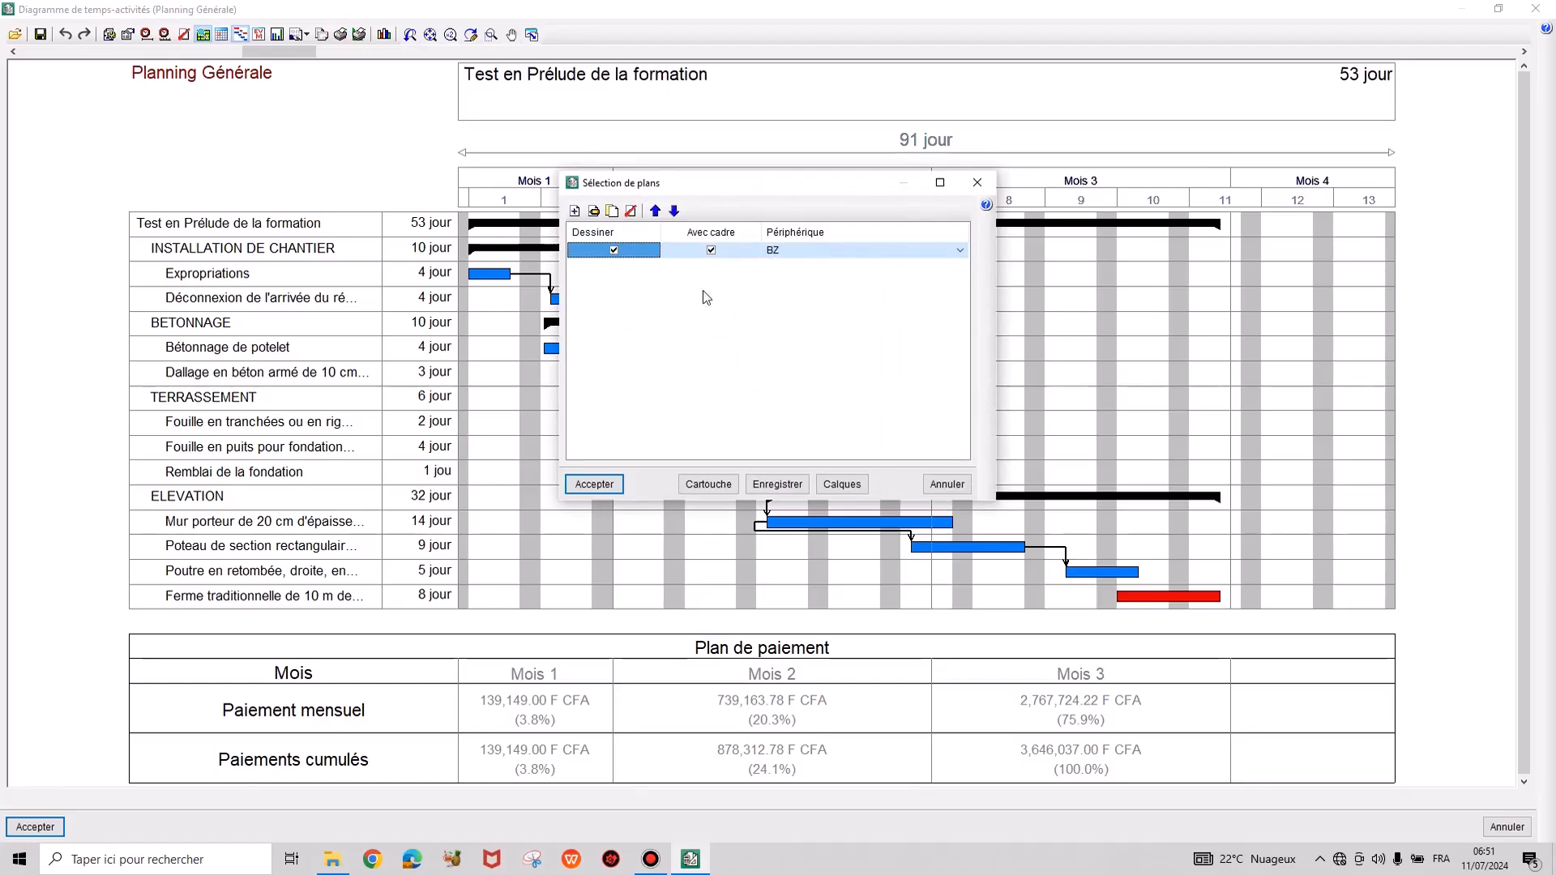
left_click(610, 482)
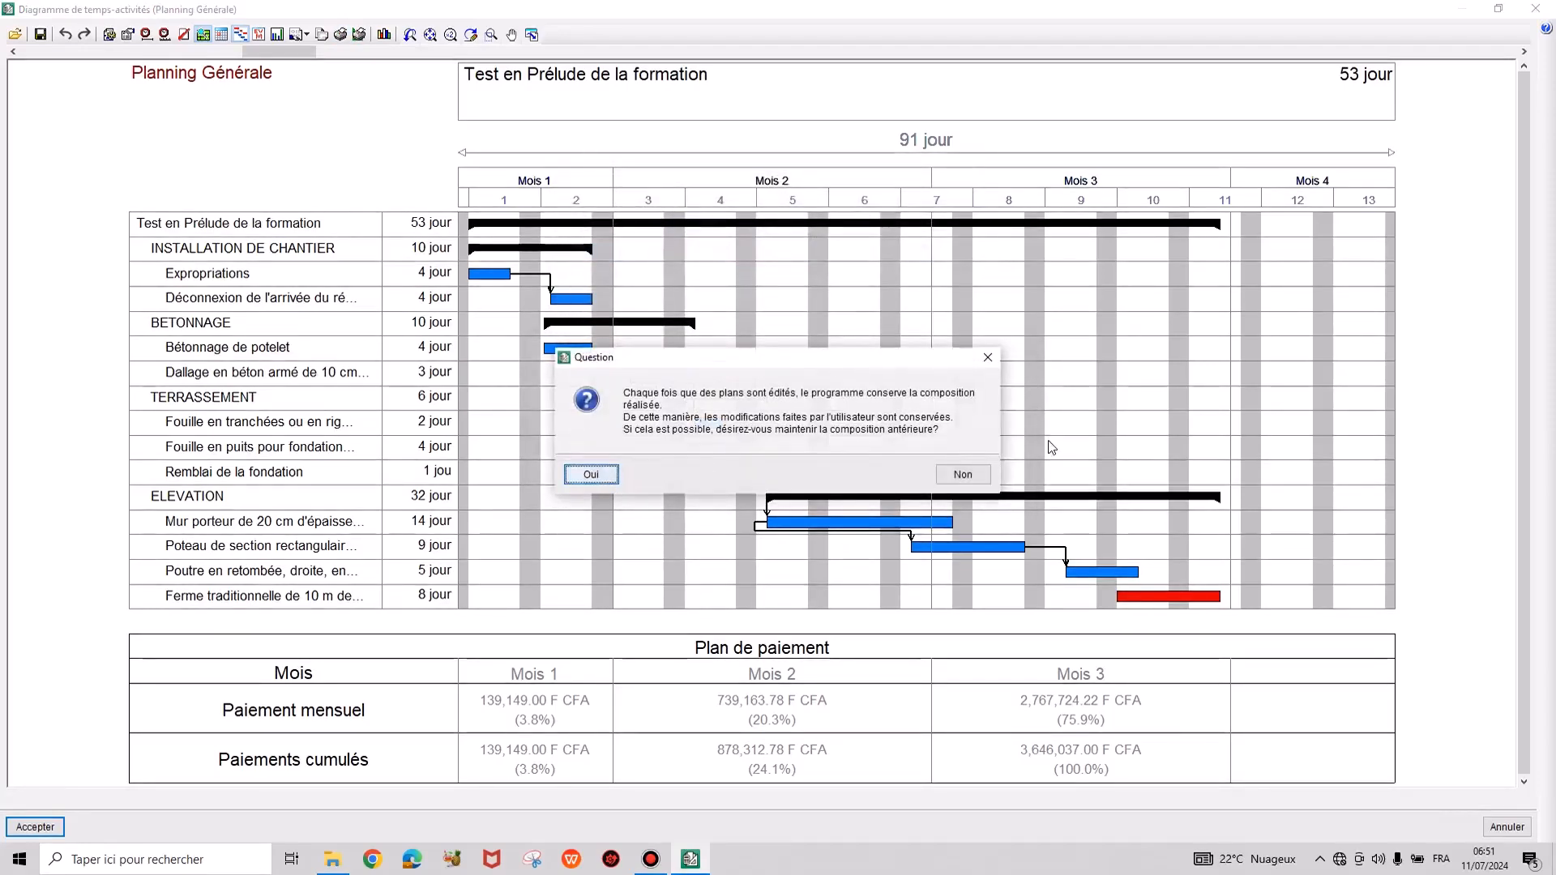
left_click(966, 477)
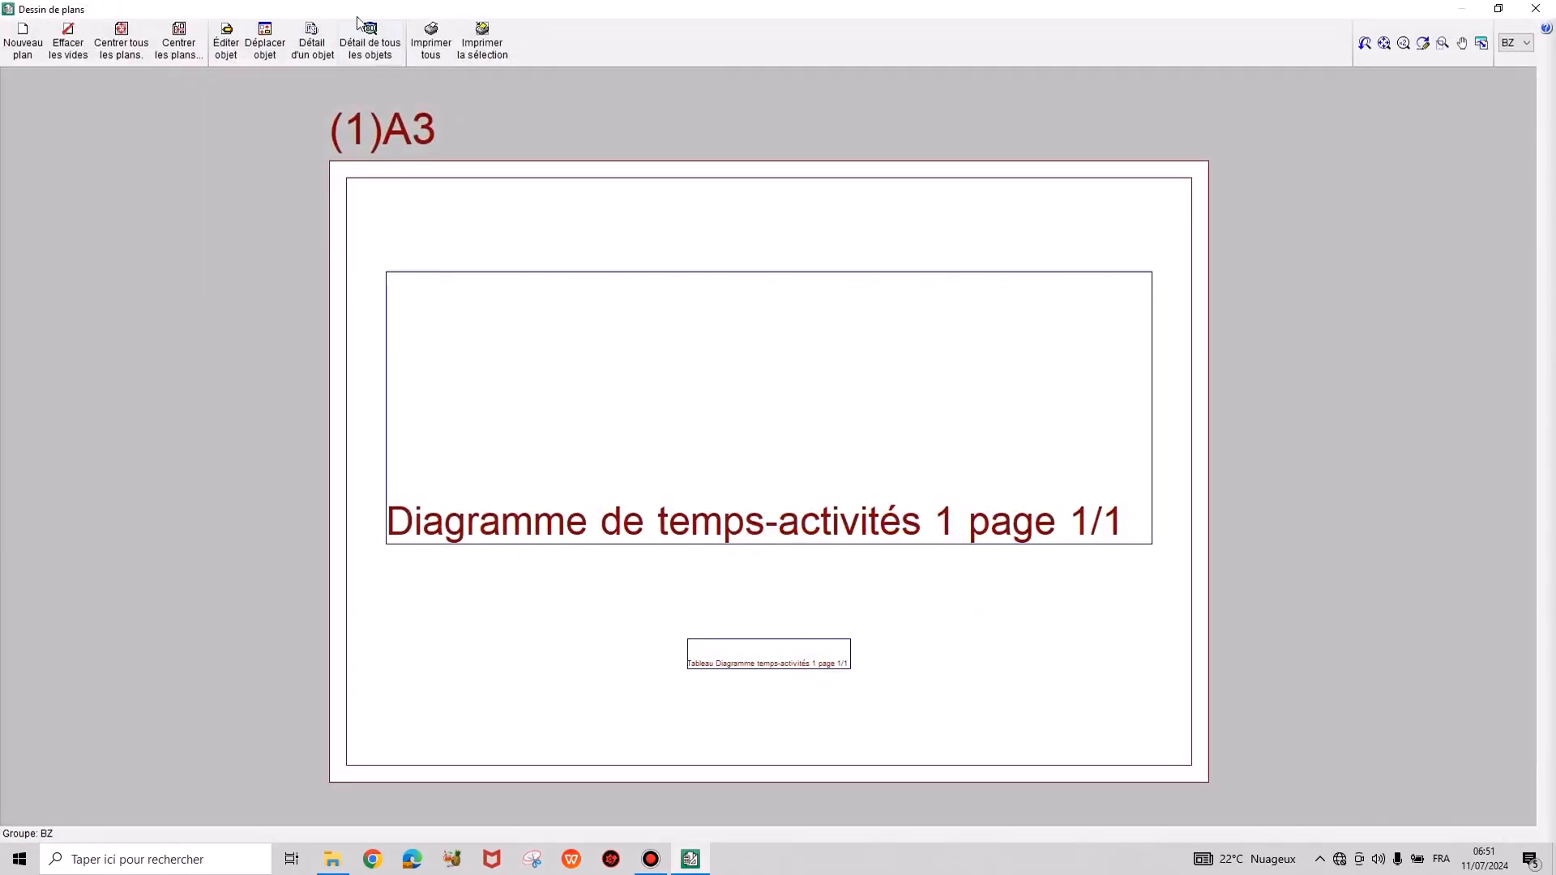
left_click(370, 32)
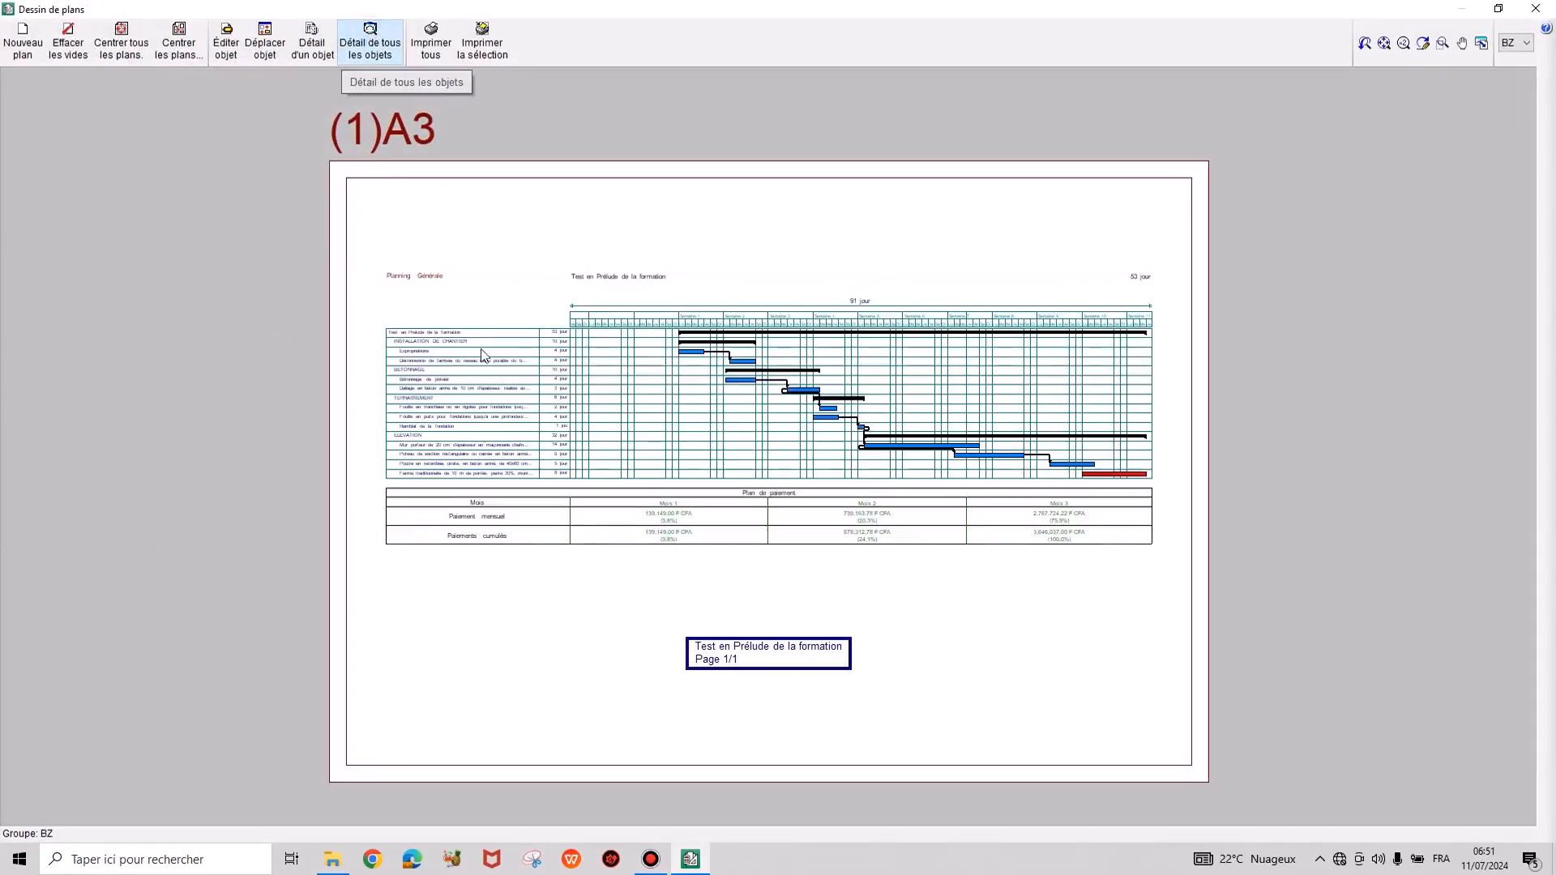
scroll(486, 401, "up", 1)
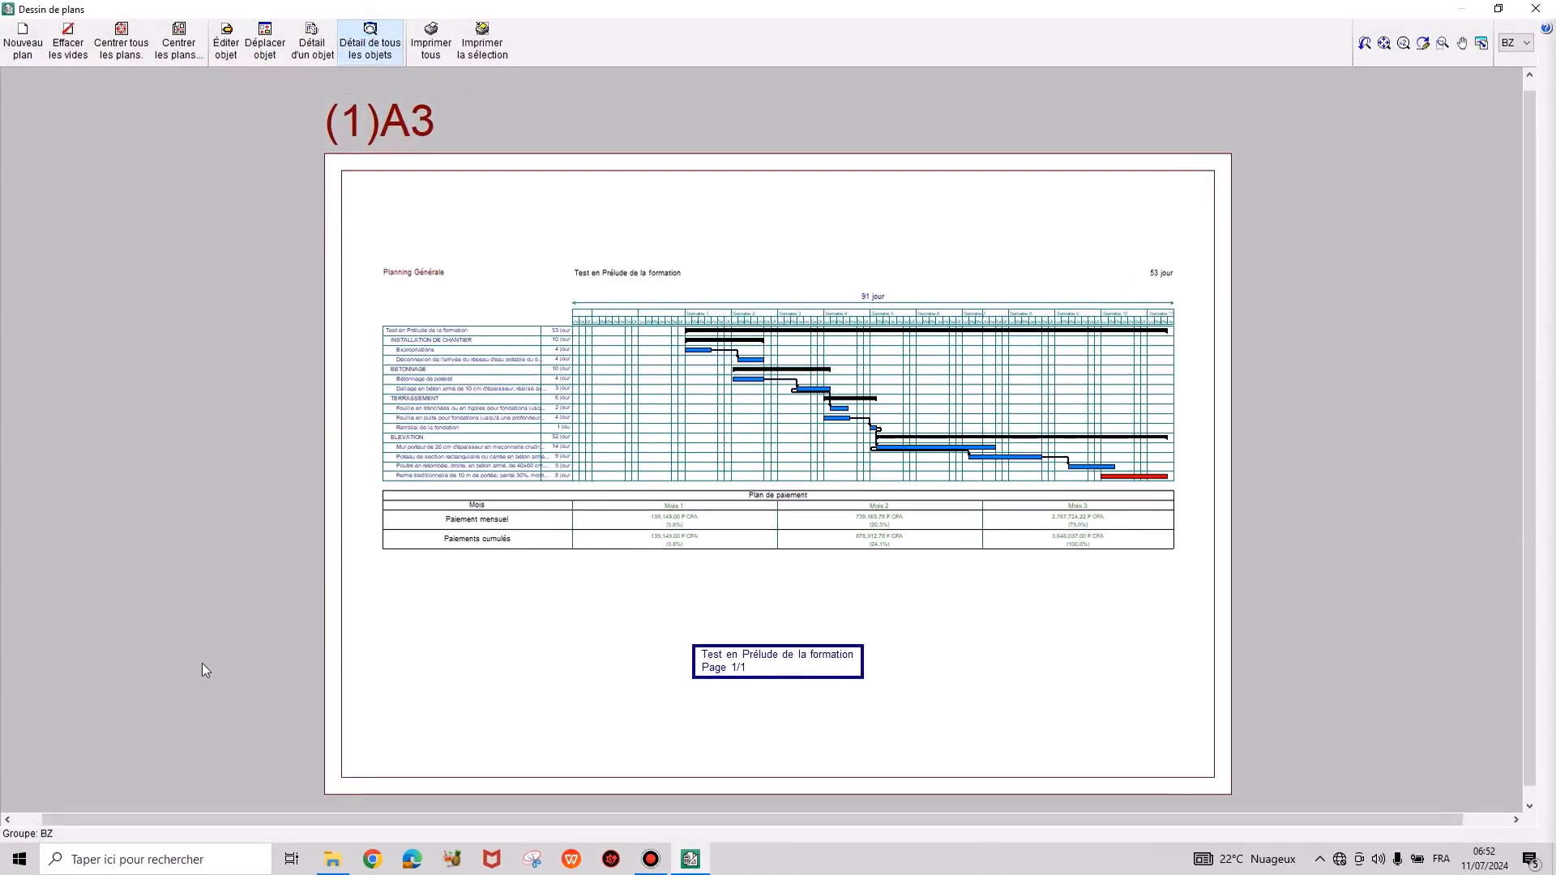
scroll(202, 663, "down", 1)
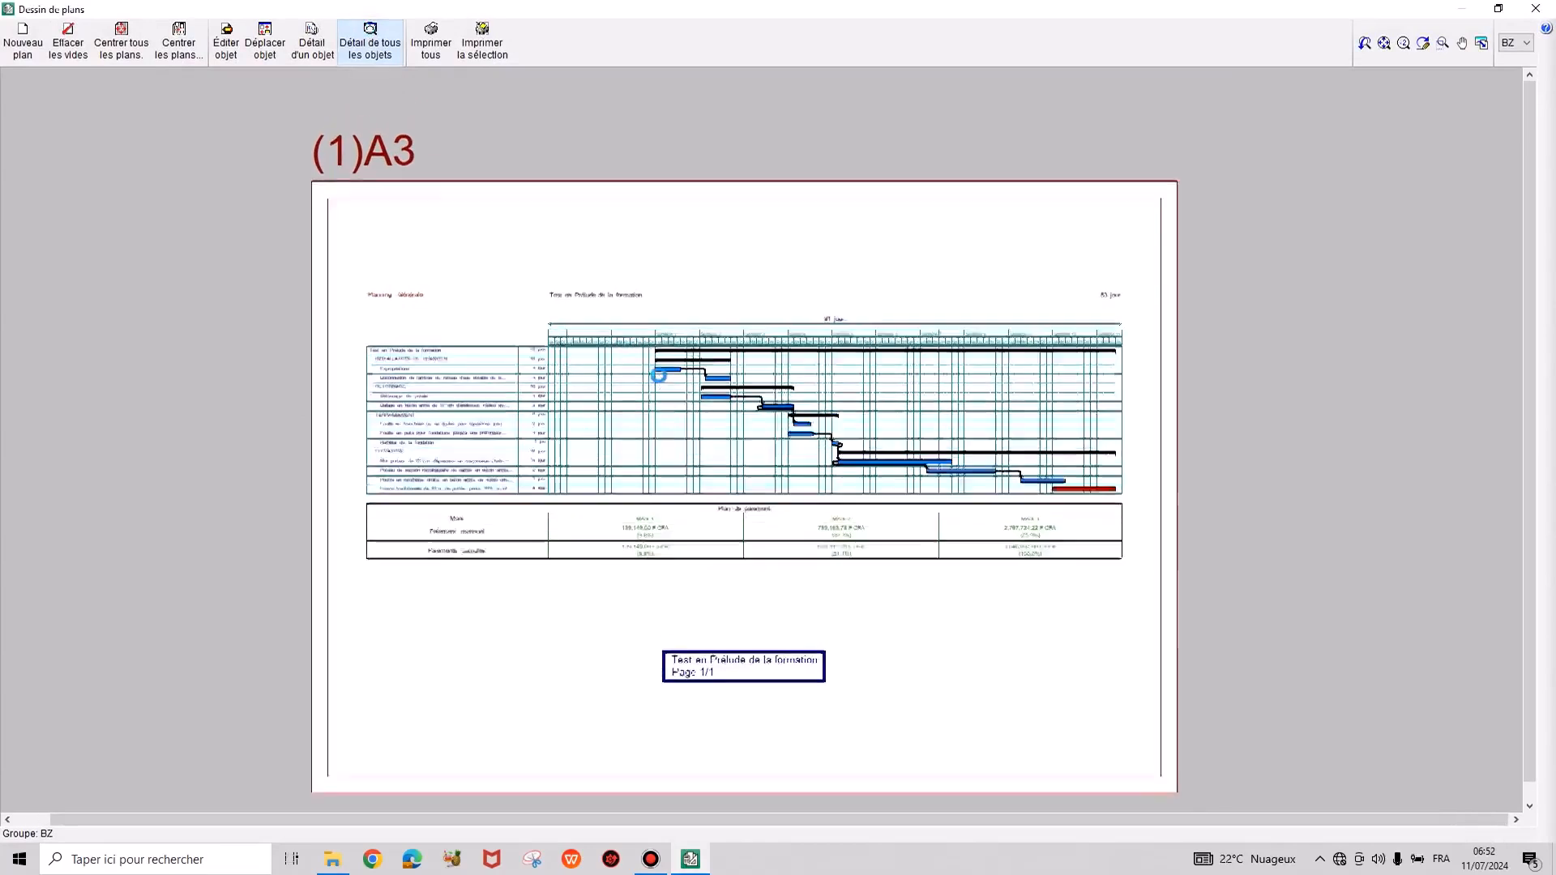
scroll(662, 386, "up", 3)
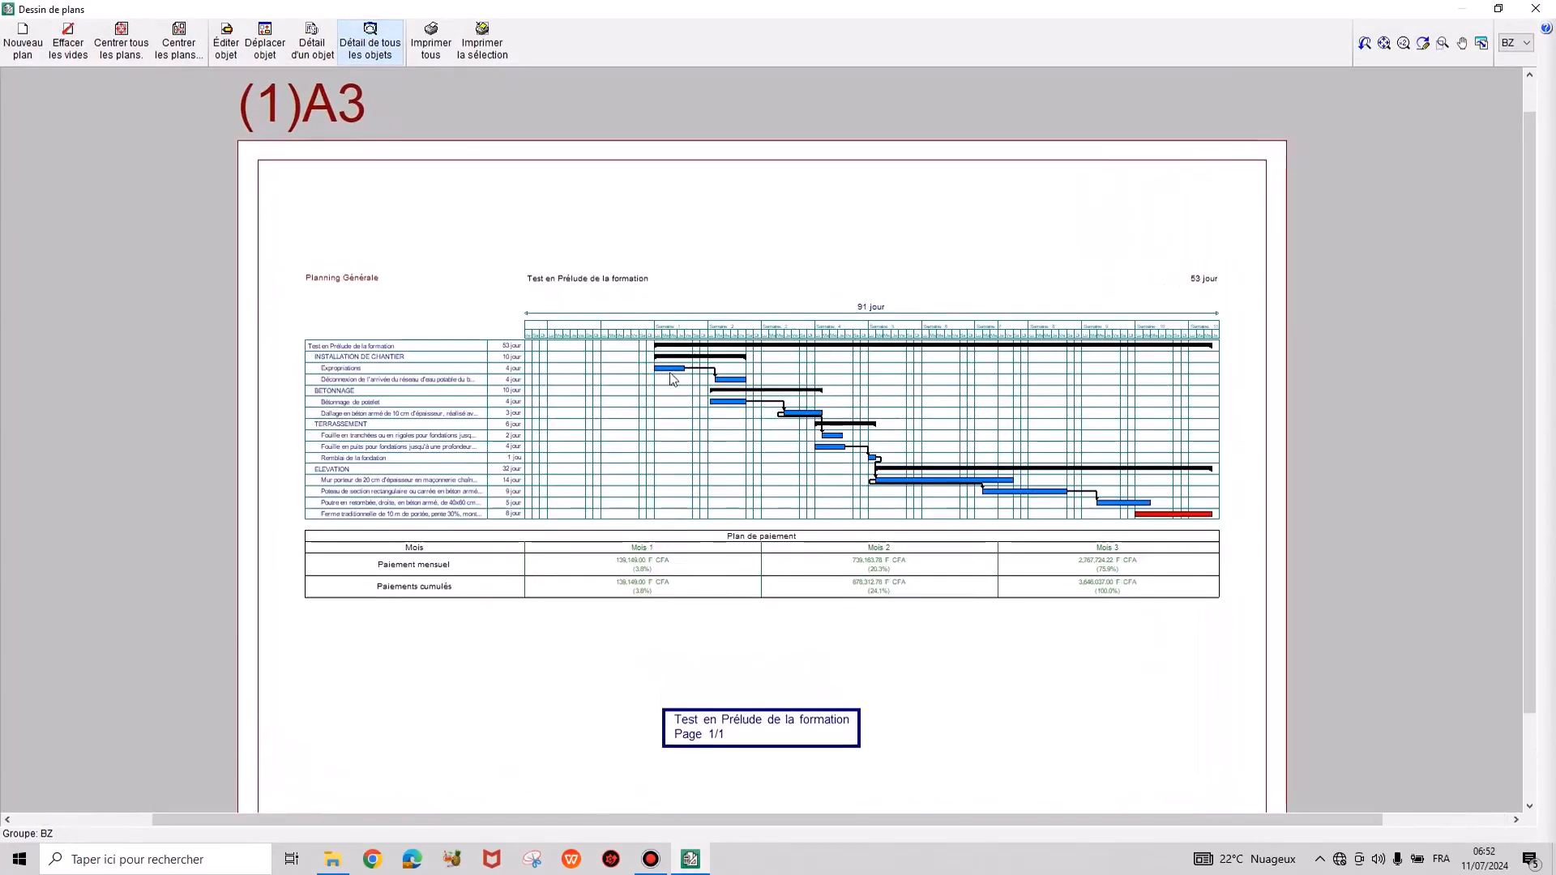
scroll(672, 379, "up", 2)
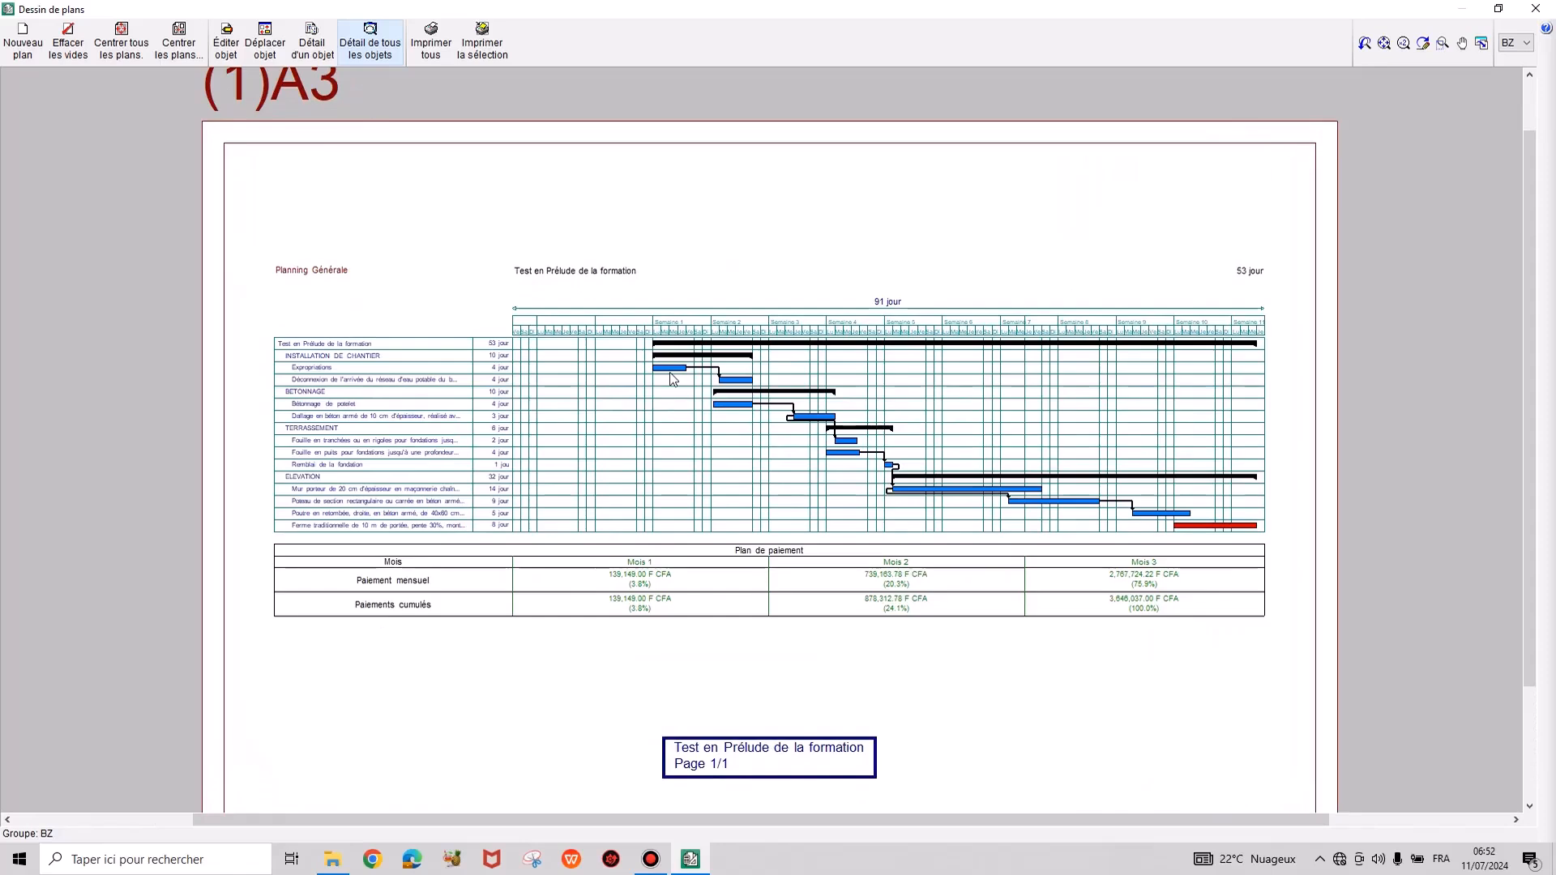